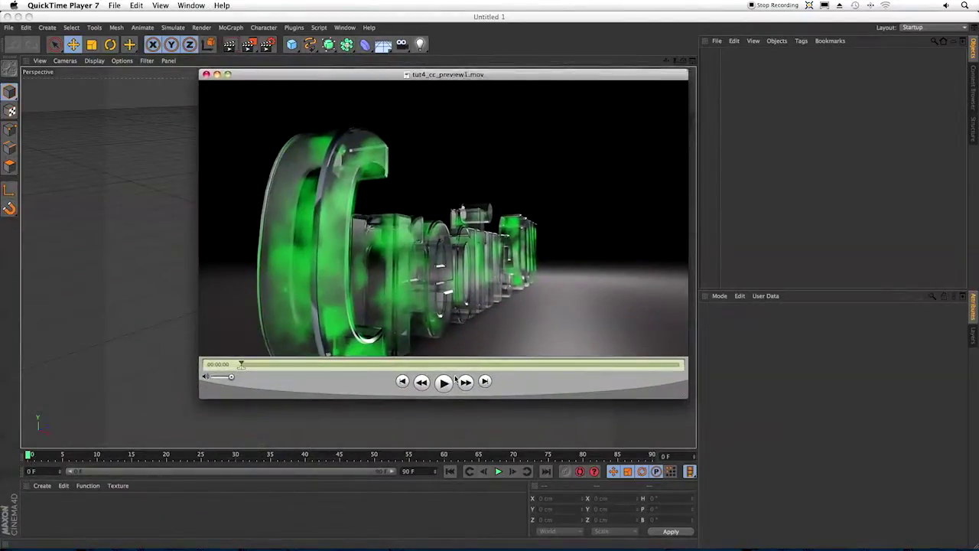
# Play tut4_cc_preview1.mov and tut4_cc_preview_smoke_1.mov, close the smoke movie, and rewind the first.
pyautogui.click(443, 382)
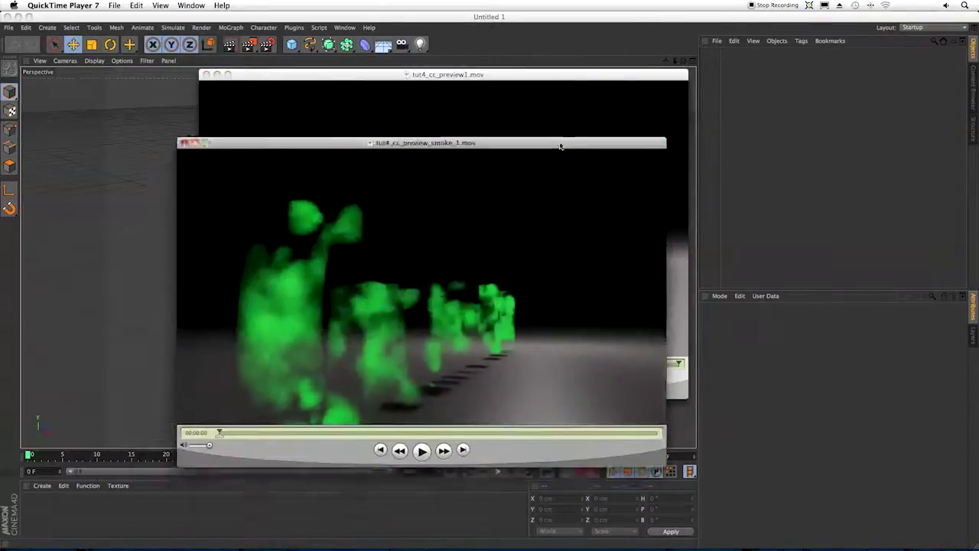
pyautogui.moveTo(560, 146); pyautogui.dragTo(552, 85)
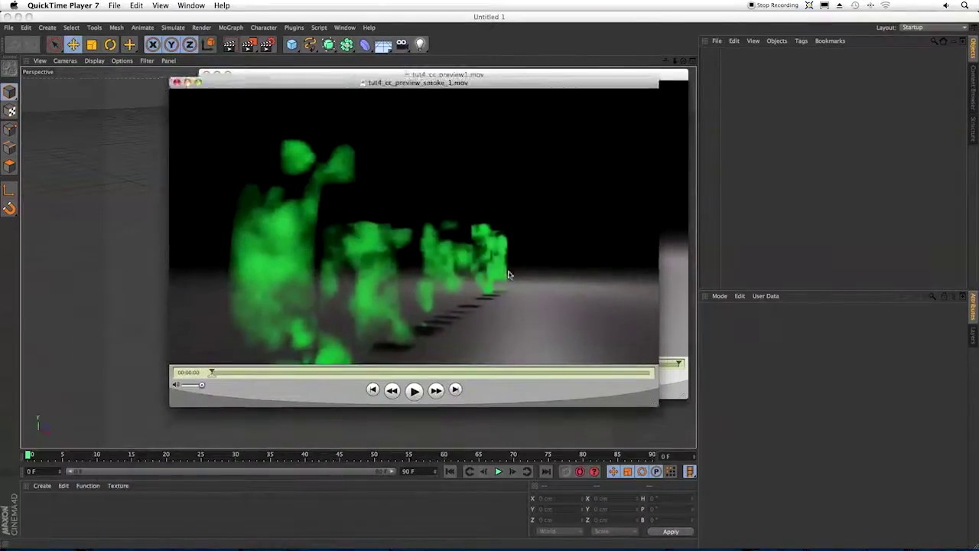
pyautogui.click(414, 392)
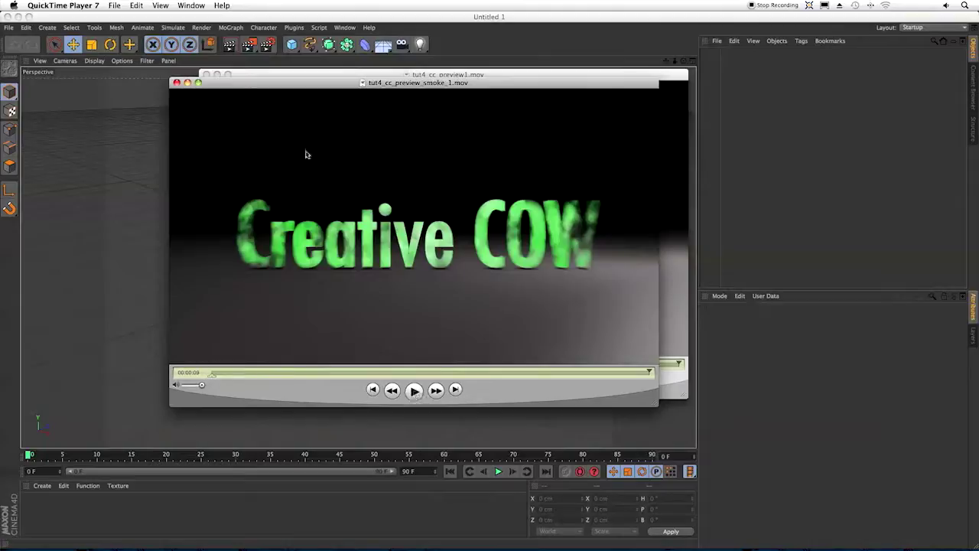
pyautogui.press('super+w')
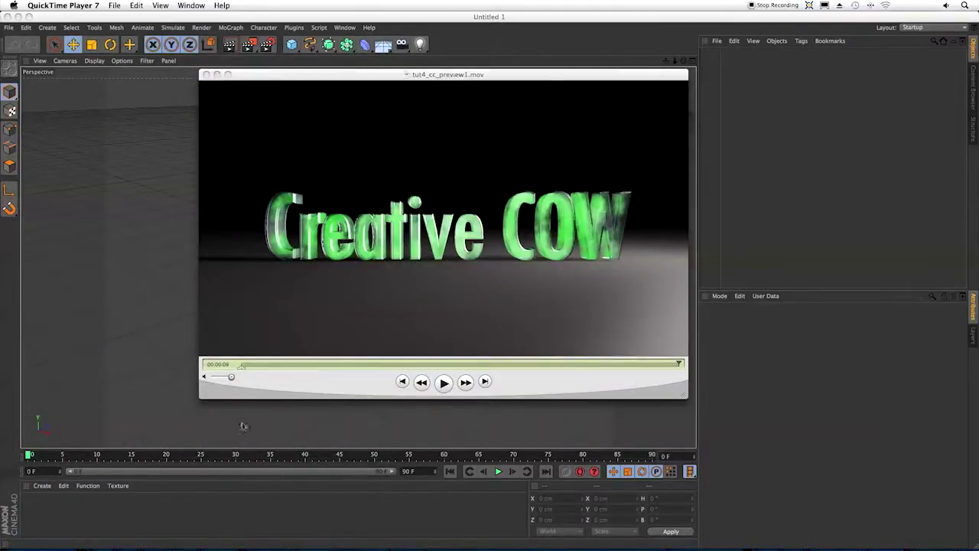
pyautogui.click(403, 382)
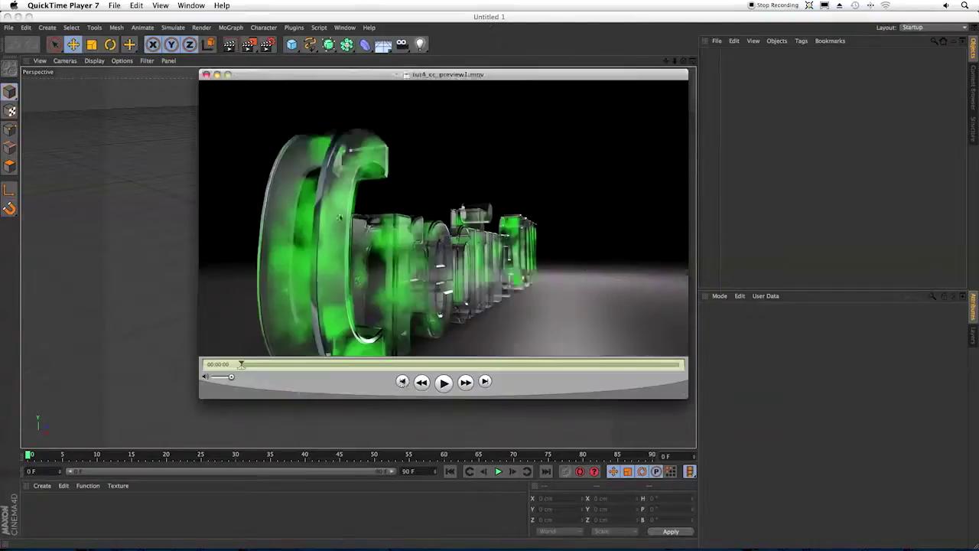
# Set the render output to the HDTV 1080 29.97 preset.
pyautogui.press('super+w')
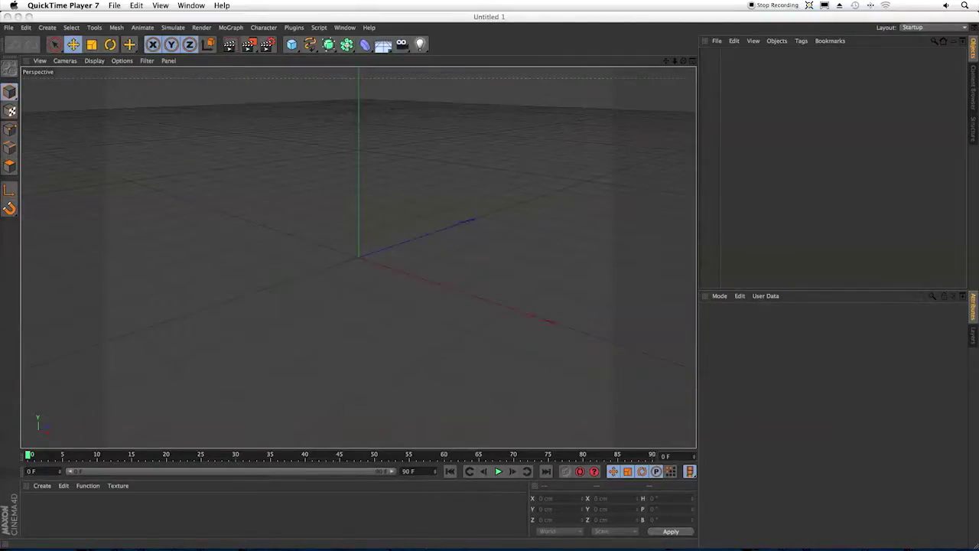
pyautogui.click(267, 46)
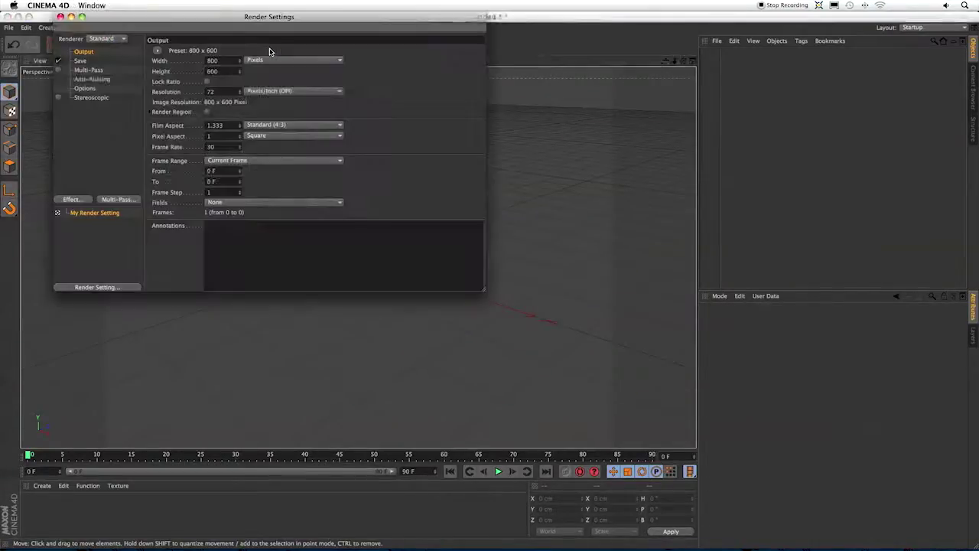
pyautogui.click(159, 51)
pyautogui.moveTo(176, 81)
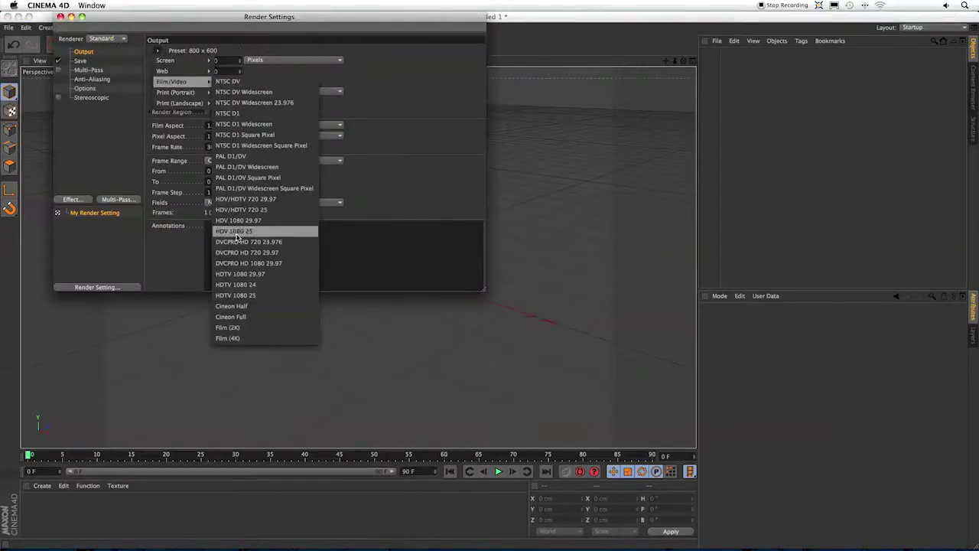
pyautogui.click(241, 274)
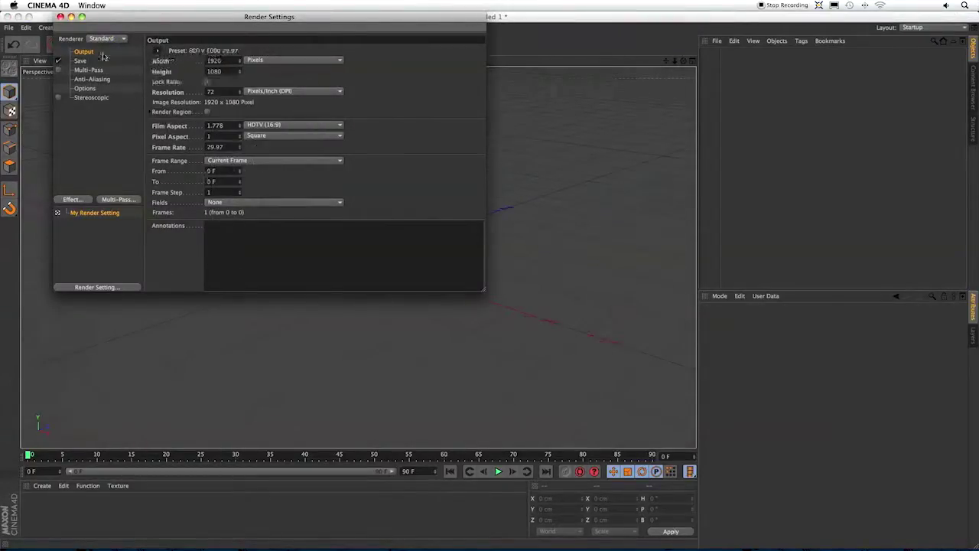
pyautogui.click(59, 16)
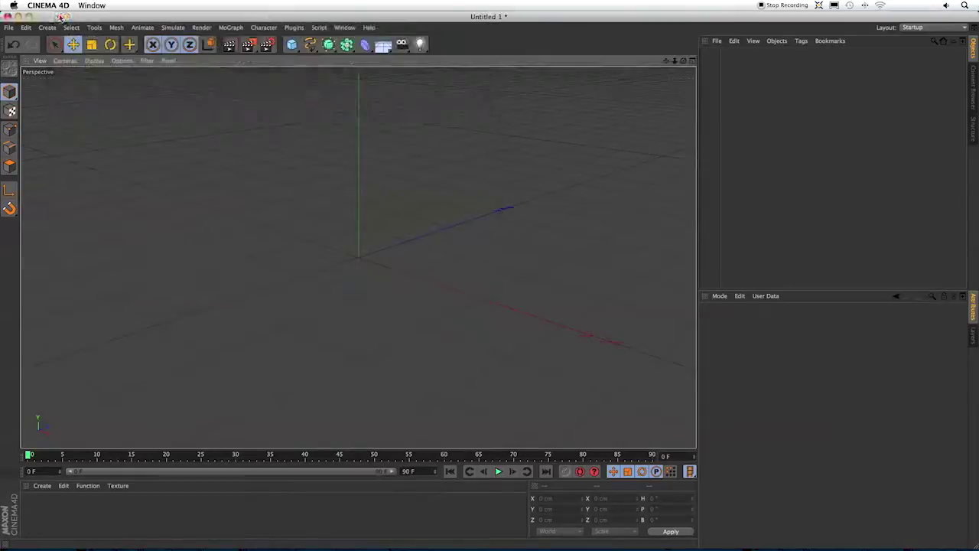
# Add a MoText object reading 'Creative COW', aligned to the middle.
pyautogui.click(231, 27)
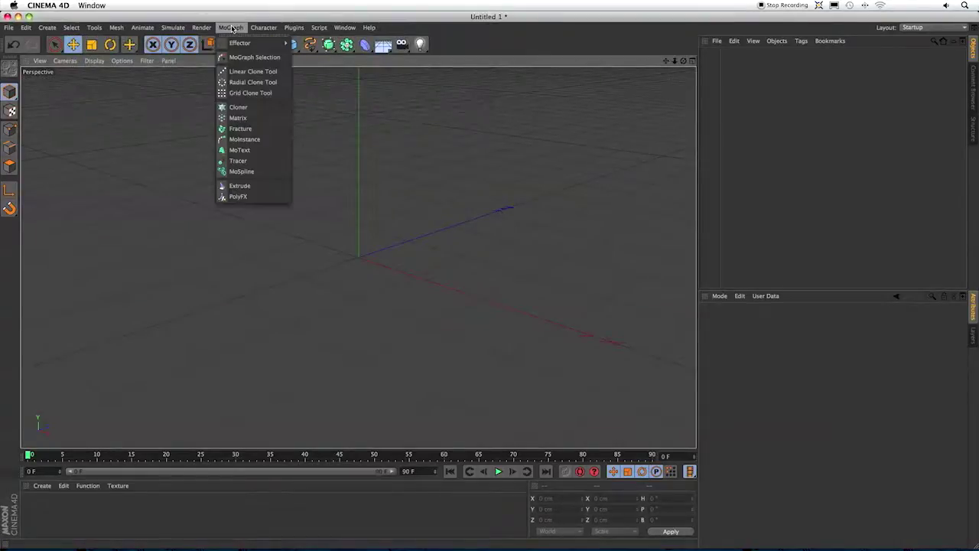
pyautogui.click(241, 150)
pyautogui.click(739, 368)
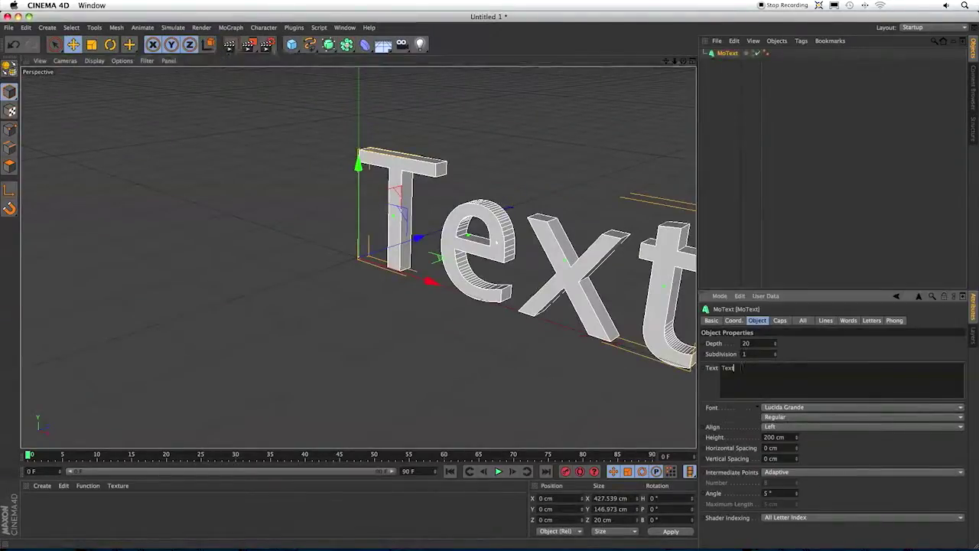
pyautogui.write('Creativ')
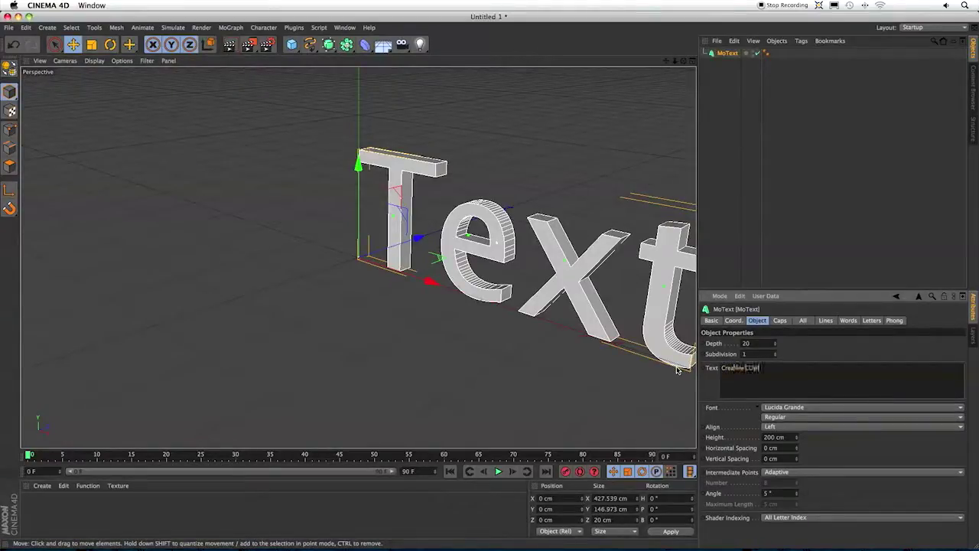
pyautogui.write('e COM')
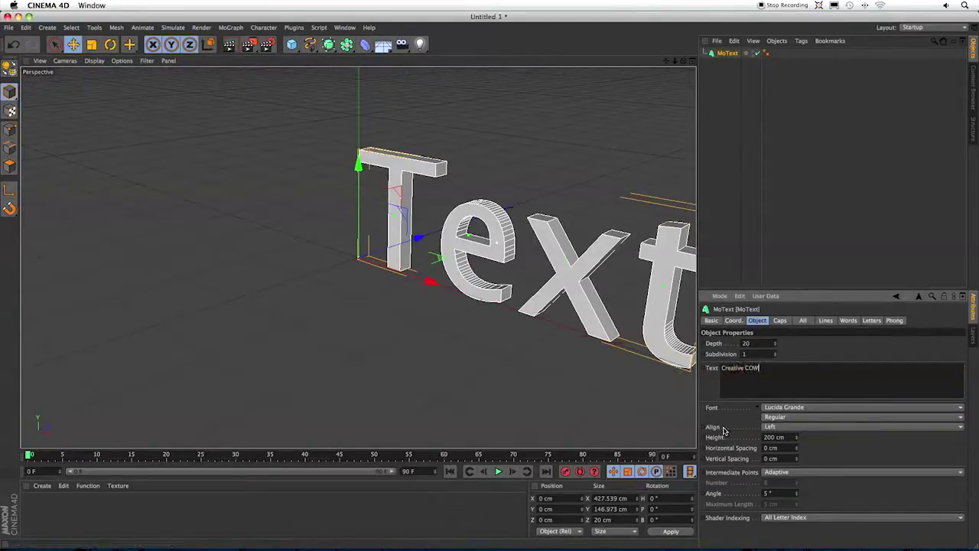
pyautogui.click(815, 429)
pyautogui.click(806, 448)
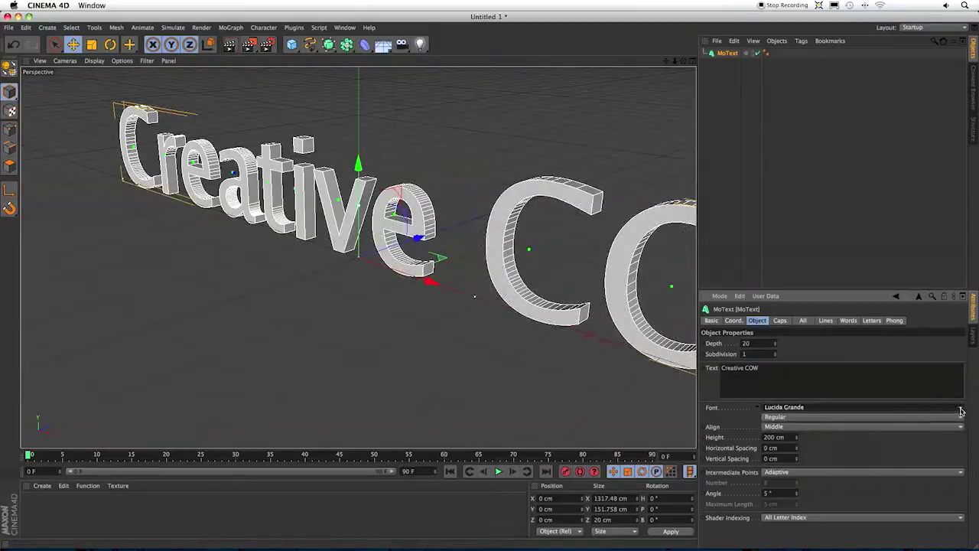
# Change the MoText font to Futura Condensed Medium.
pyautogui.click(961, 411)
pyautogui.scroll(10, 849, 203)
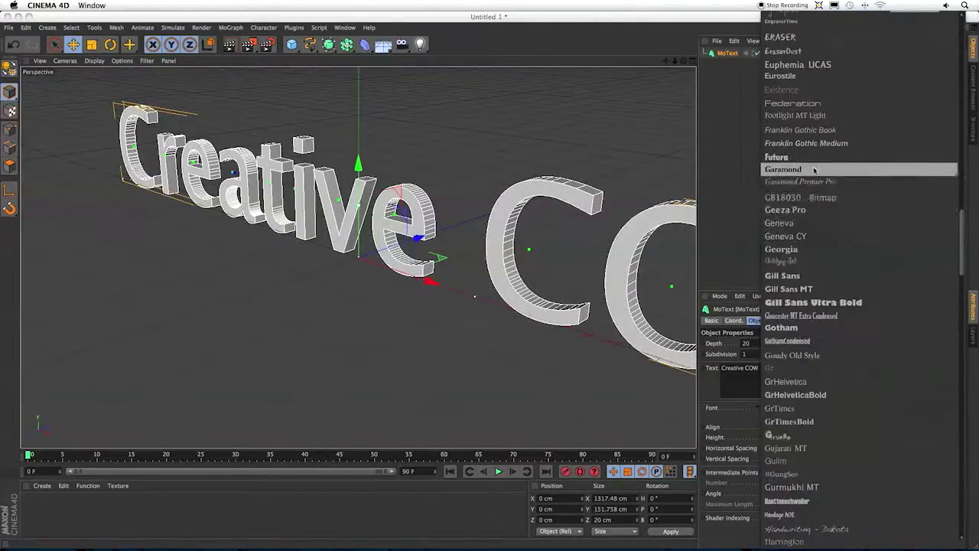
pyautogui.click(811, 157)
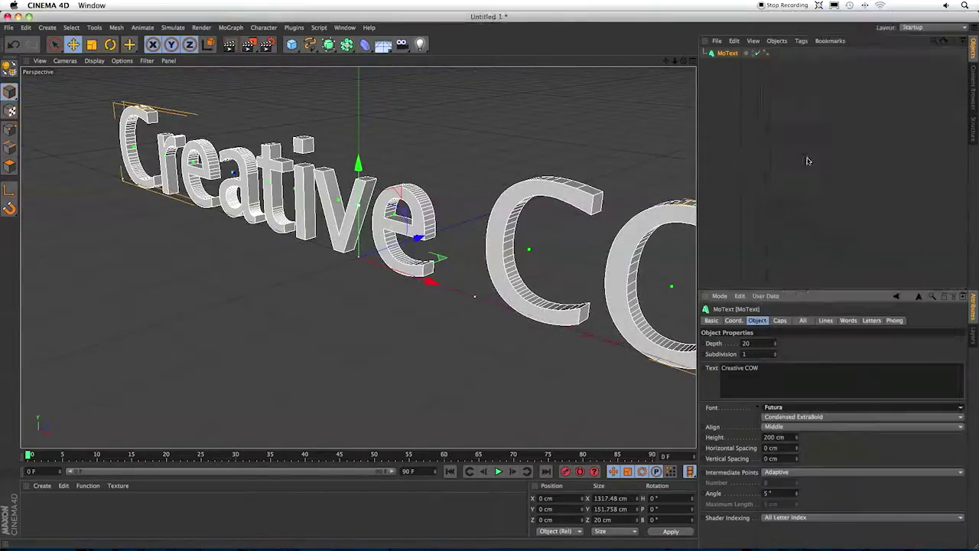
pyautogui.click(813, 417)
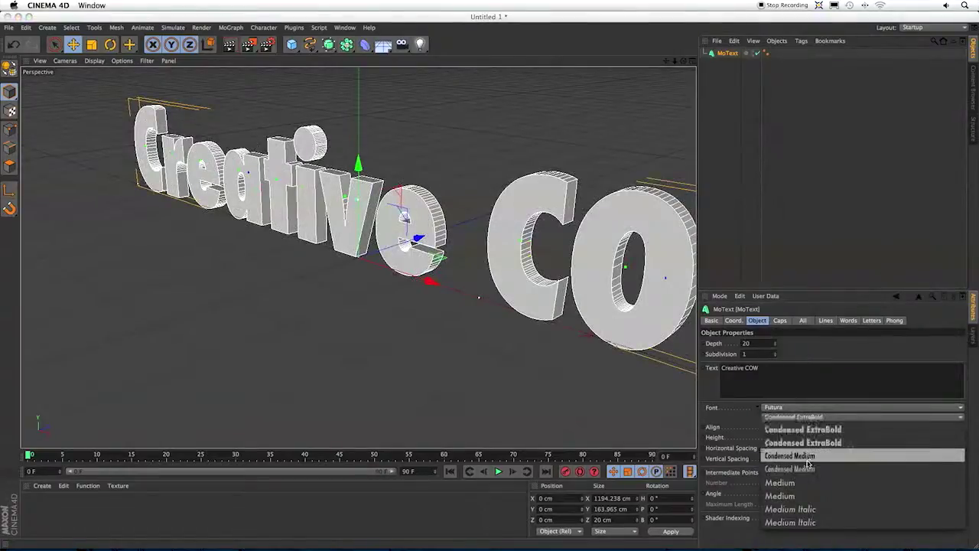
pyautogui.click(807, 458)
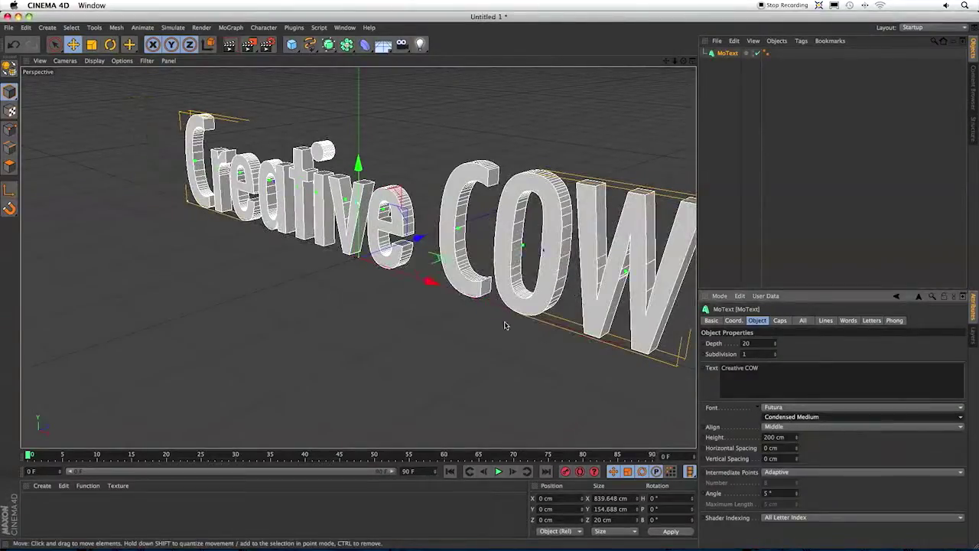
# Face the text head-on and raise the MoText extrusion depth to 50.
pyautogui.keyDown('alt'); pyautogui.moveTo(377, 225); pyautogui.dragTo(244, 234); pyautogui.keyUp('alt')
pyautogui.scroll(-3, 264, 241)
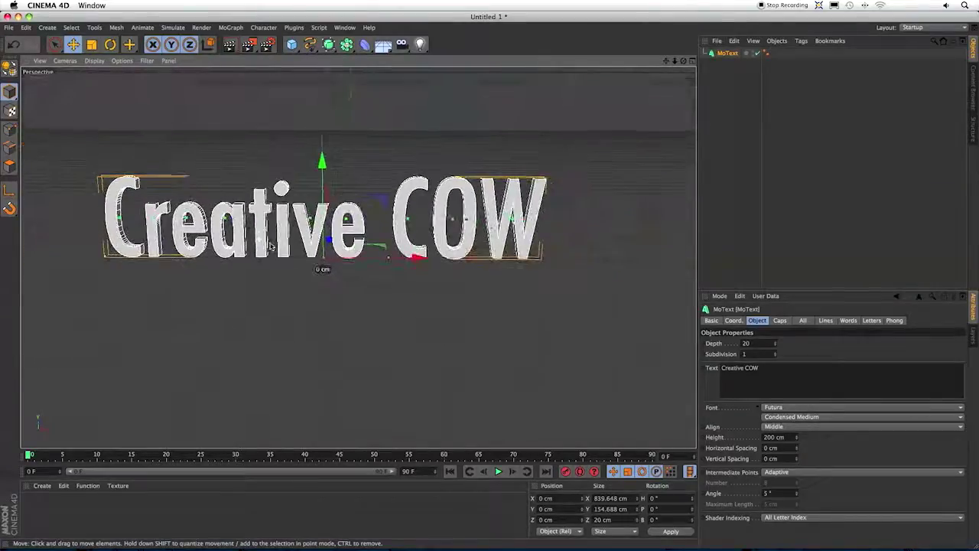
pyautogui.keyDown('alt'); pyautogui.moveTo(339, 219); pyautogui.dragTo(390, 221, button='middle'); pyautogui.keyUp('alt')
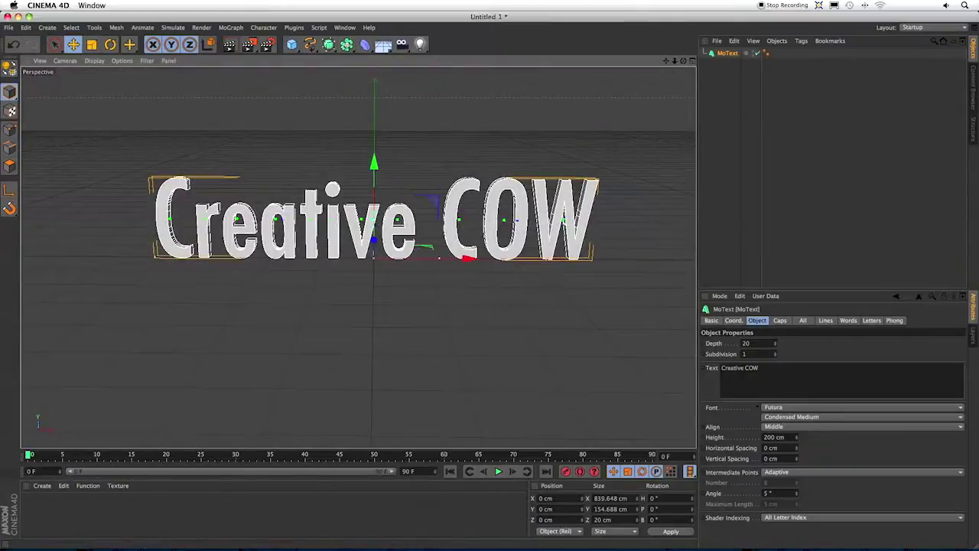
pyautogui.moveTo(777, 346)
pyautogui.mouseDown()
pyautogui.moveTo(777, 313)
pyautogui.moveTo(777, 332)
pyautogui.mouseUp()
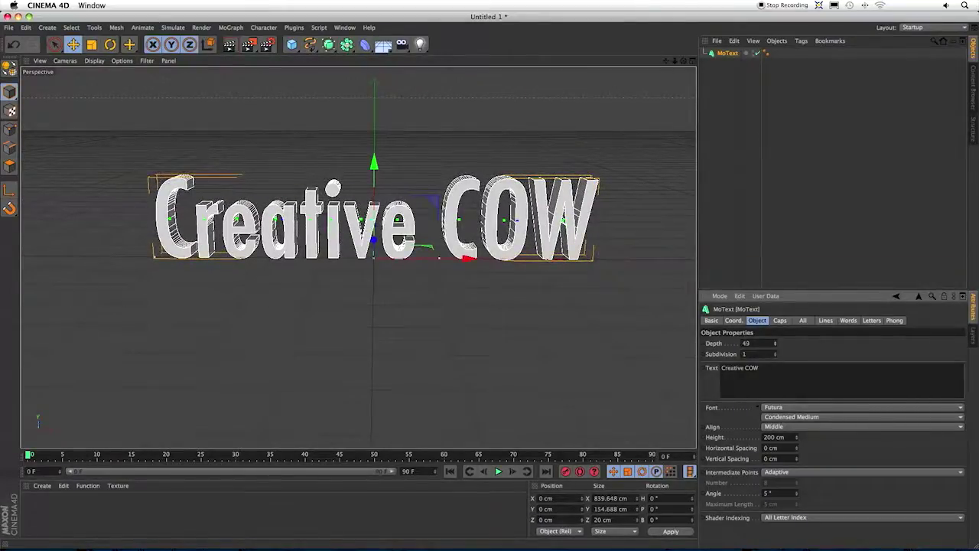
pyautogui.click(777, 343)
# Give the text front and back fillet caps, each with a 2 cm radius.
pyautogui.click(780, 321)
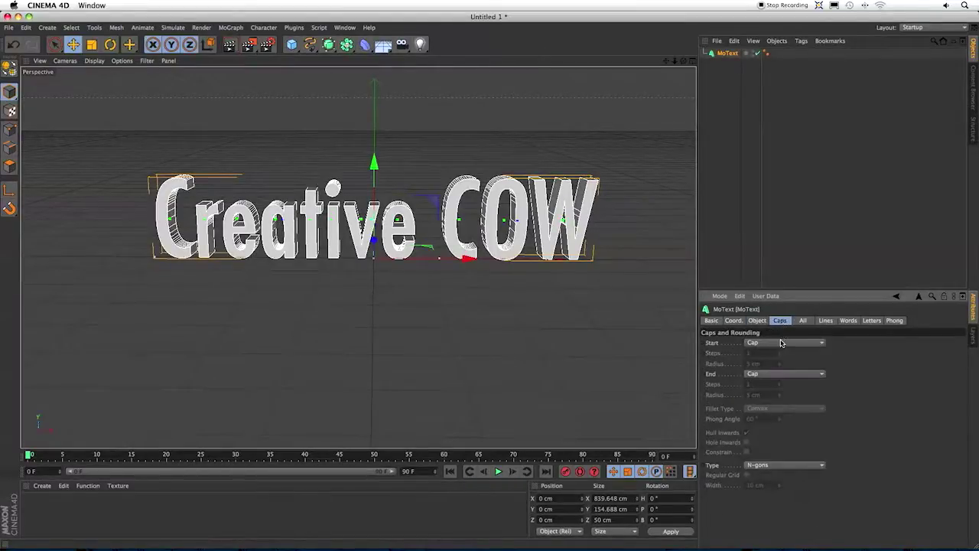
pyautogui.click(782, 343)
pyautogui.click(782, 389)
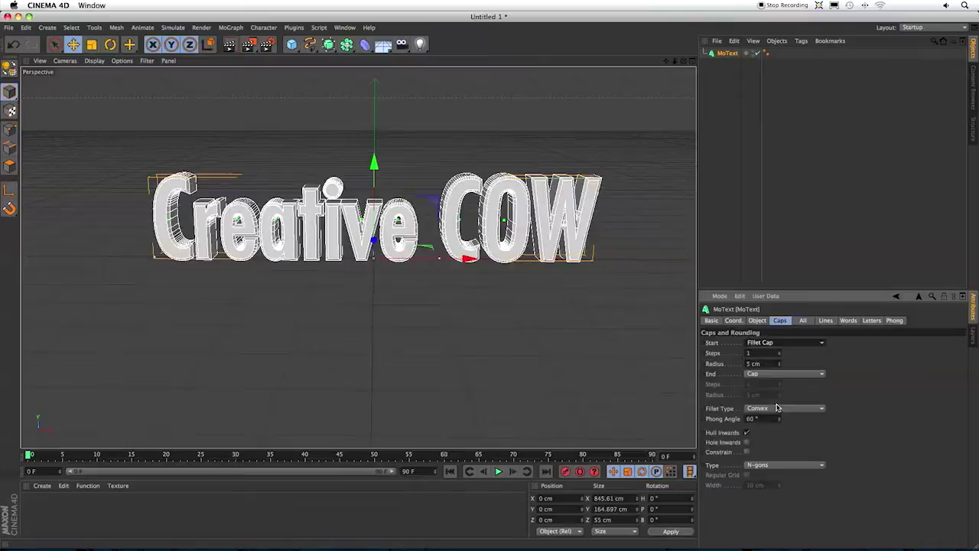
pyautogui.click(770, 374)
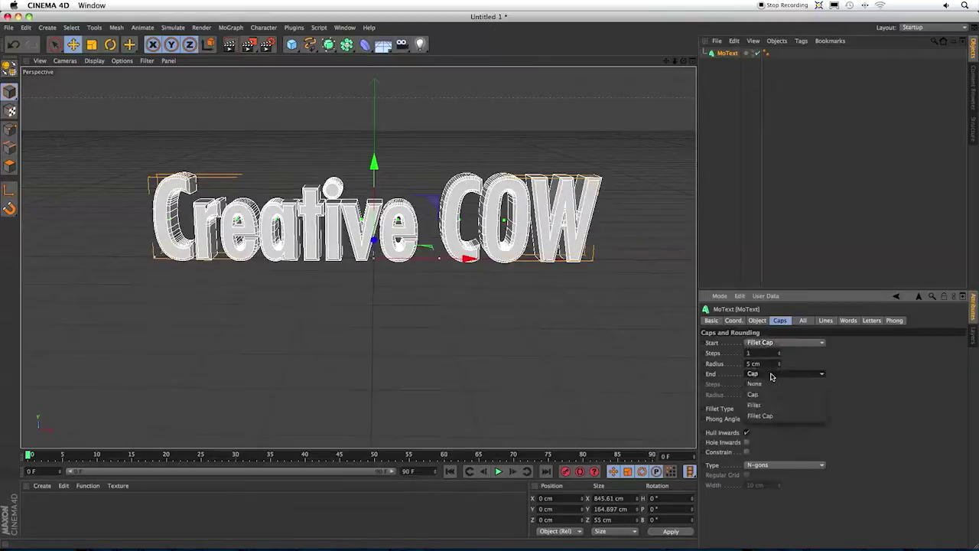
pyautogui.click(771, 415)
pyautogui.click(779, 365)
pyautogui.click(779, 366)
pyautogui.click(779, 365)
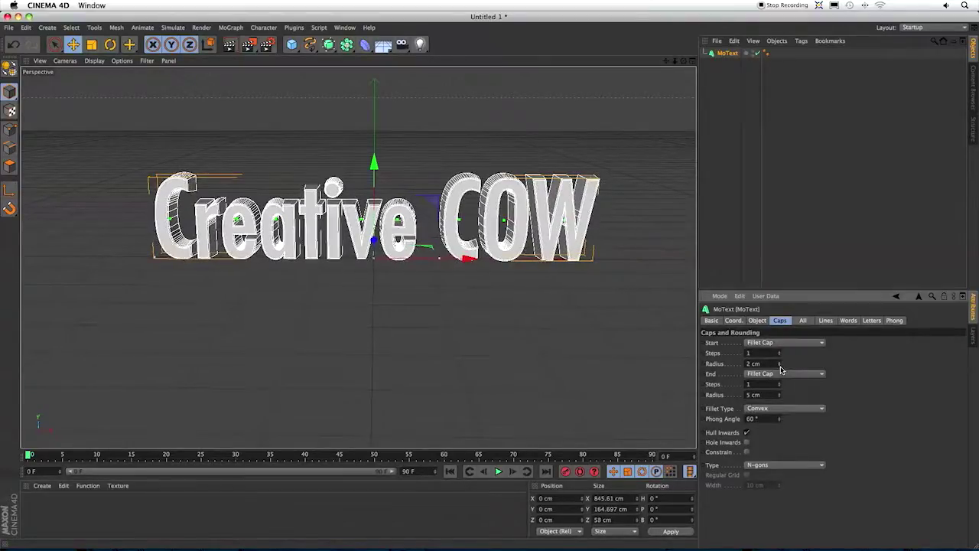
pyautogui.click(781, 398)
pyautogui.click(780, 397)
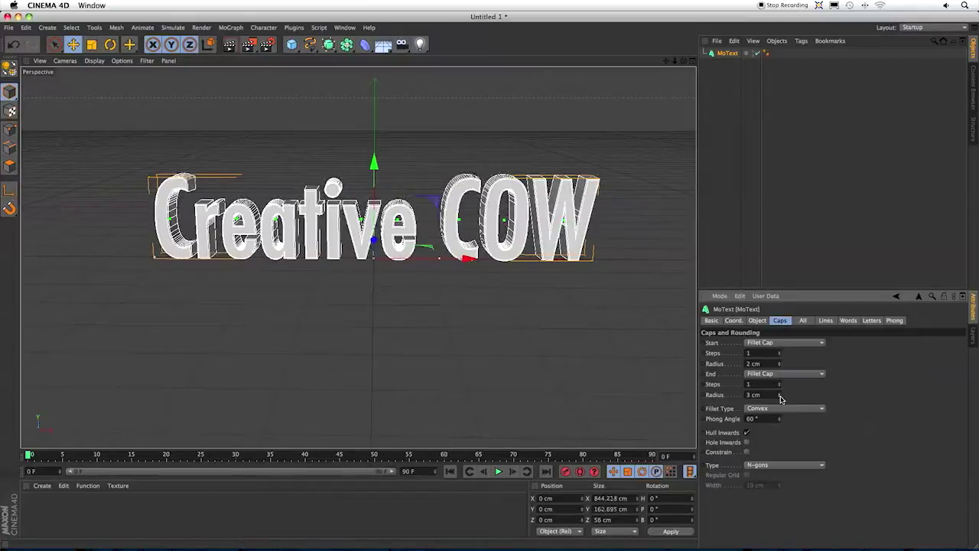
pyautogui.click(780, 397)
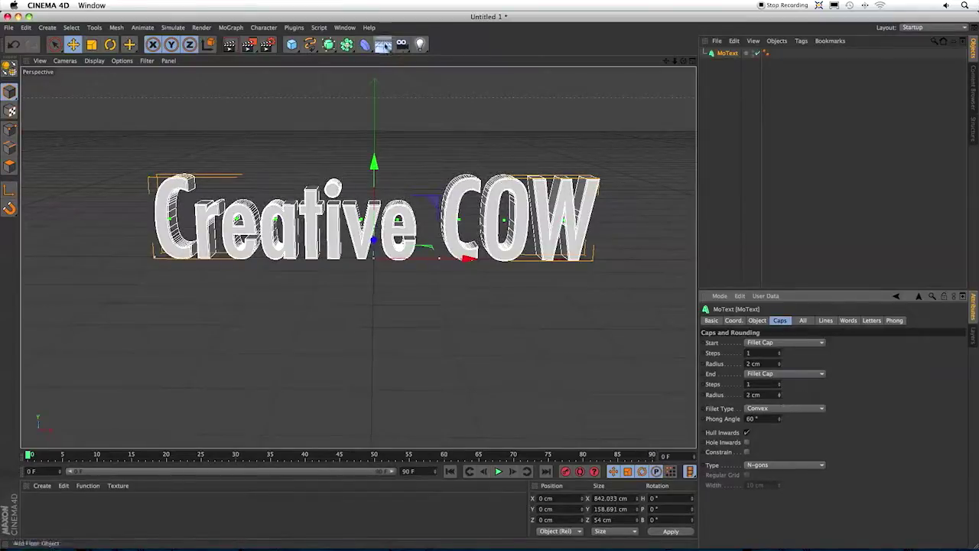
# Add a floor, create material Mat at 72% brightness, and apply it to the floor.
pyautogui.click(383, 44)
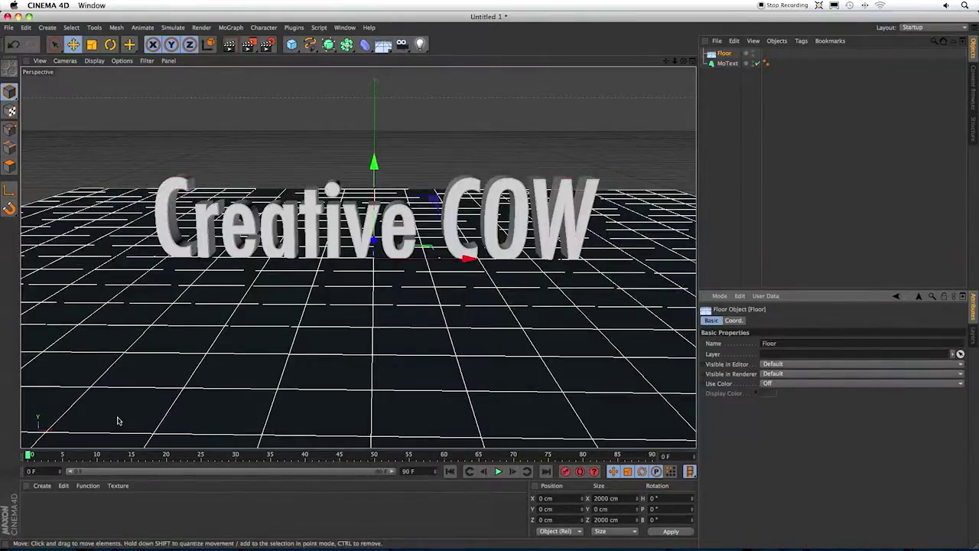
pyautogui.doubleClick(56, 512)
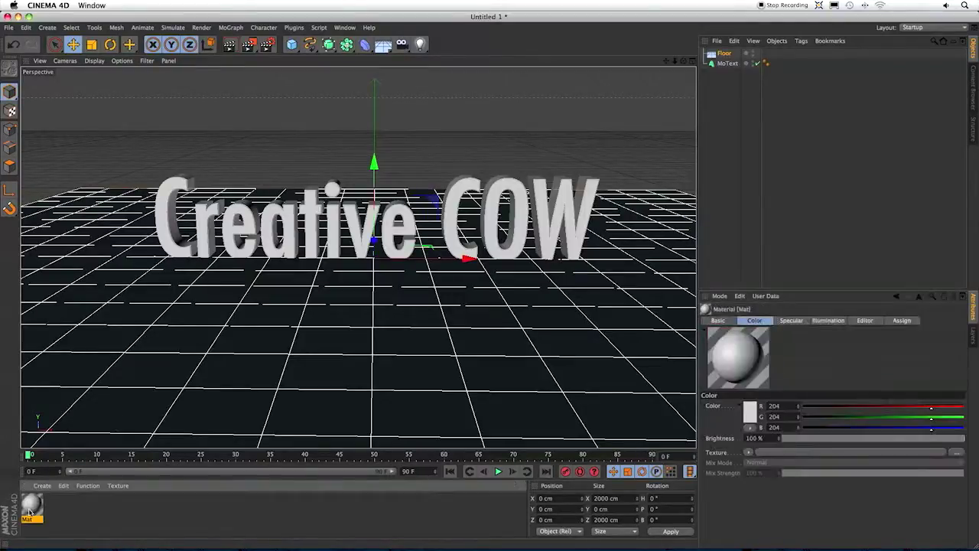
pyautogui.doubleClick(31, 509)
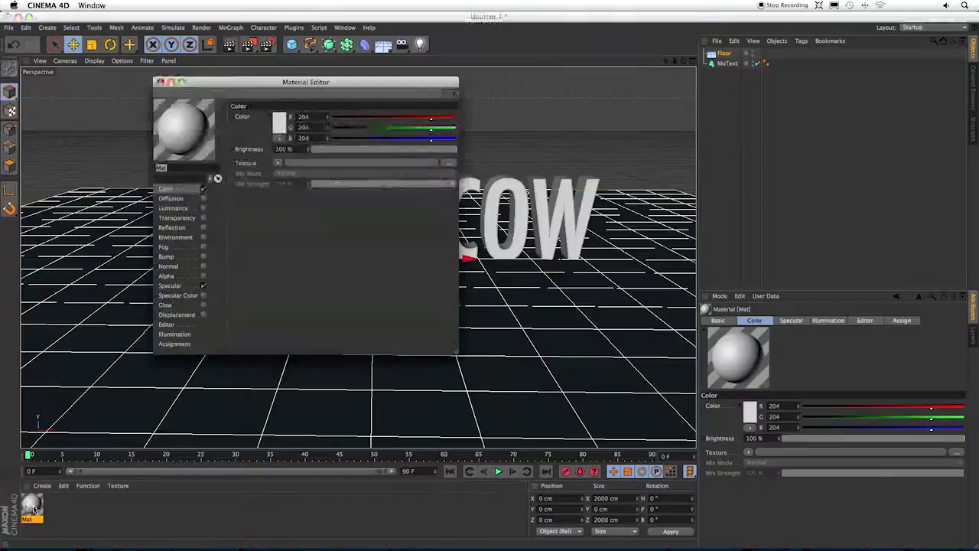
pyautogui.moveTo(426, 153); pyautogui.dragTo(418, 152)
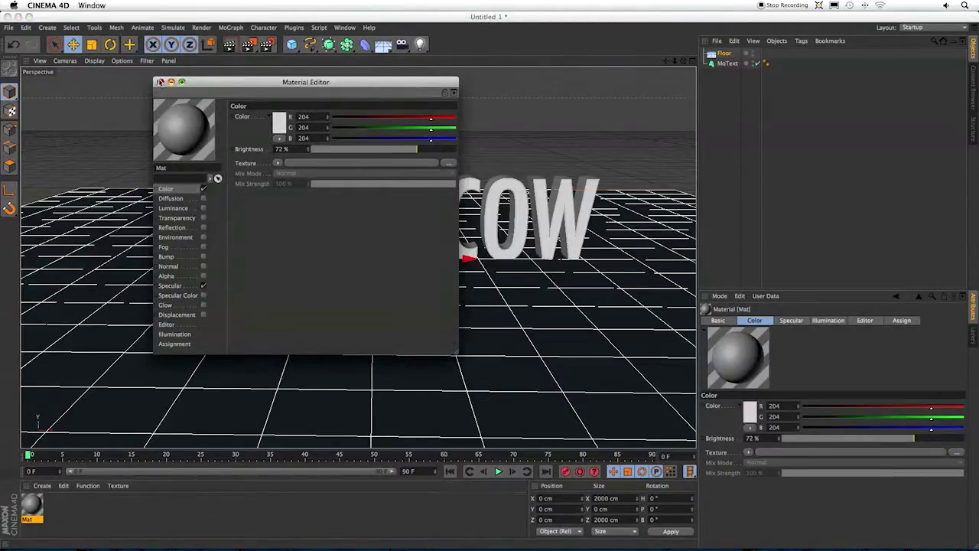
pyautogui.click(160, 82)
pyautogui.moveTo(31, 509); pyautogui.dragTo(258, 345)
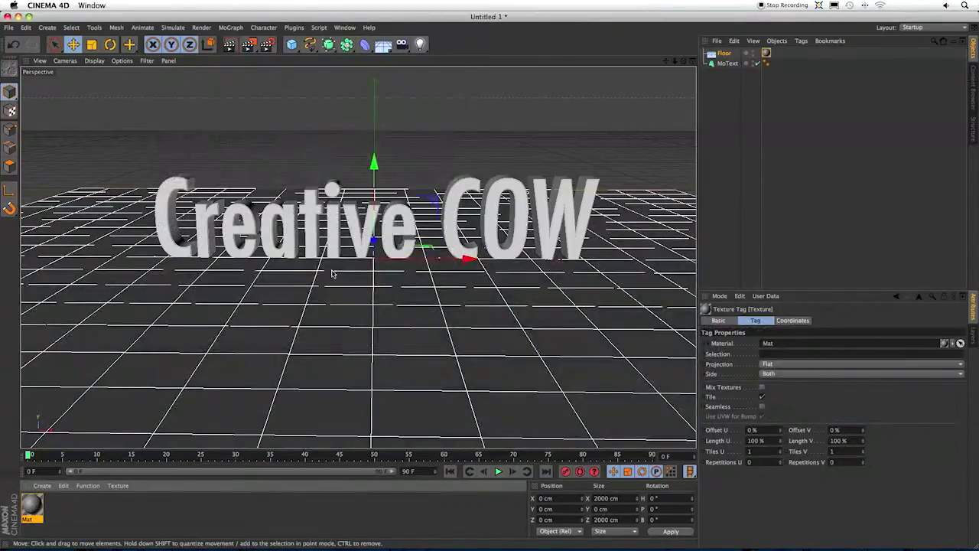
# Add a light raised above the text and off to the right, with soft shadow maps.
pyautogui.click(421, 44)
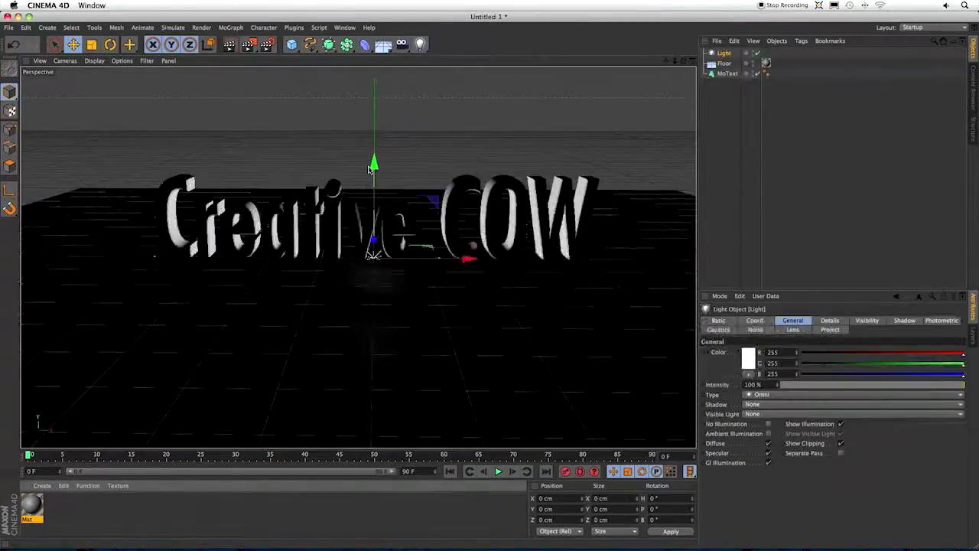
pyautogui.moveTo(374, 165); pyautogui.dragTo(374, 39)
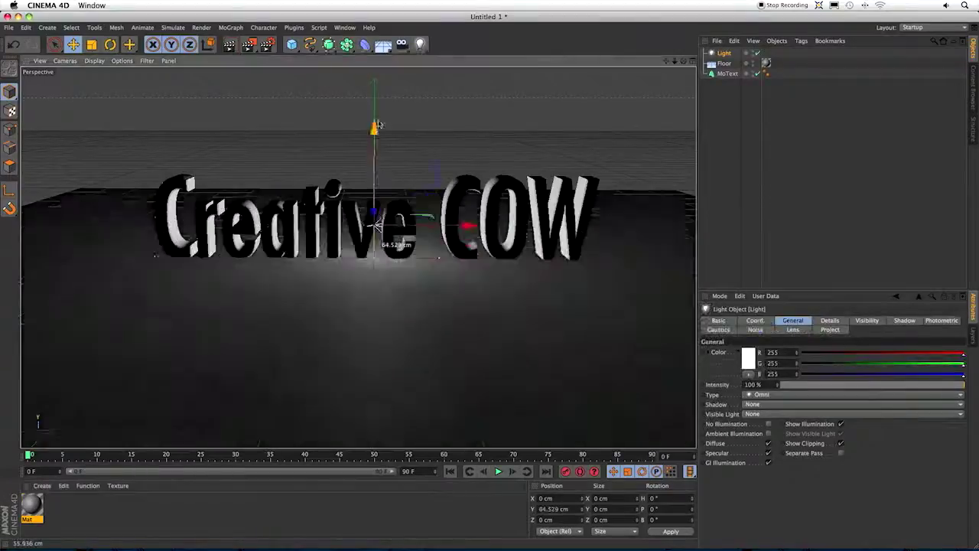
pyautogui.click(376, 169)
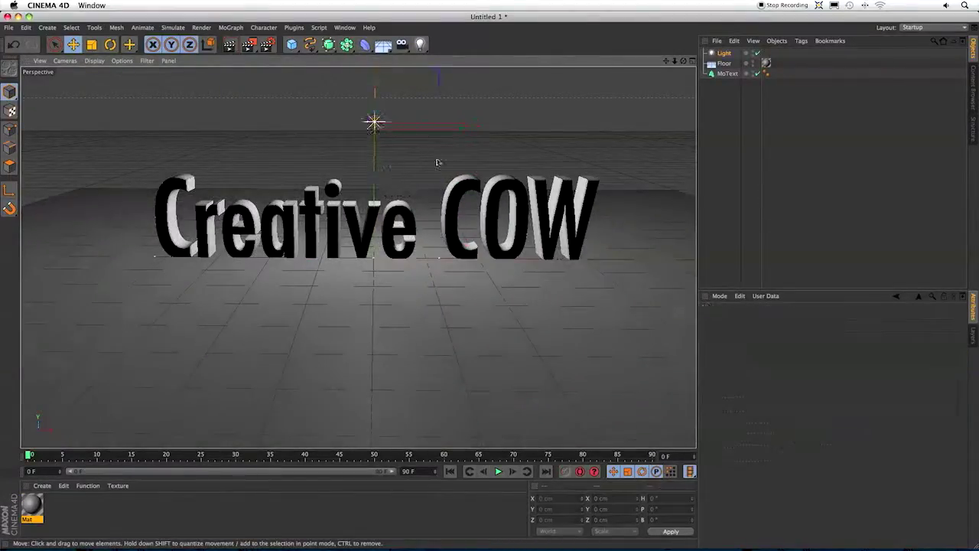
pyautogui.click(374, 120)
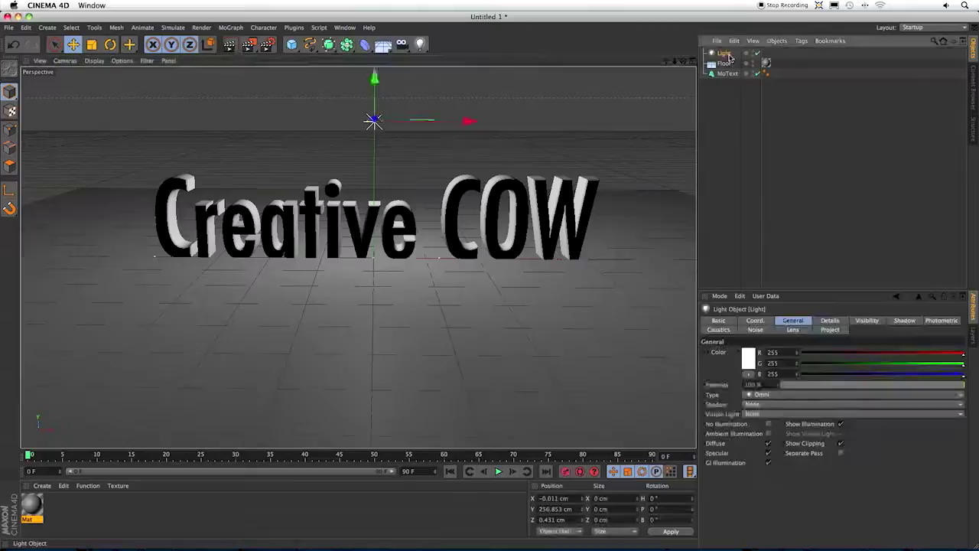
pyautogui.moveTo(462, 123); pyautogui.dragTo(691, 133)
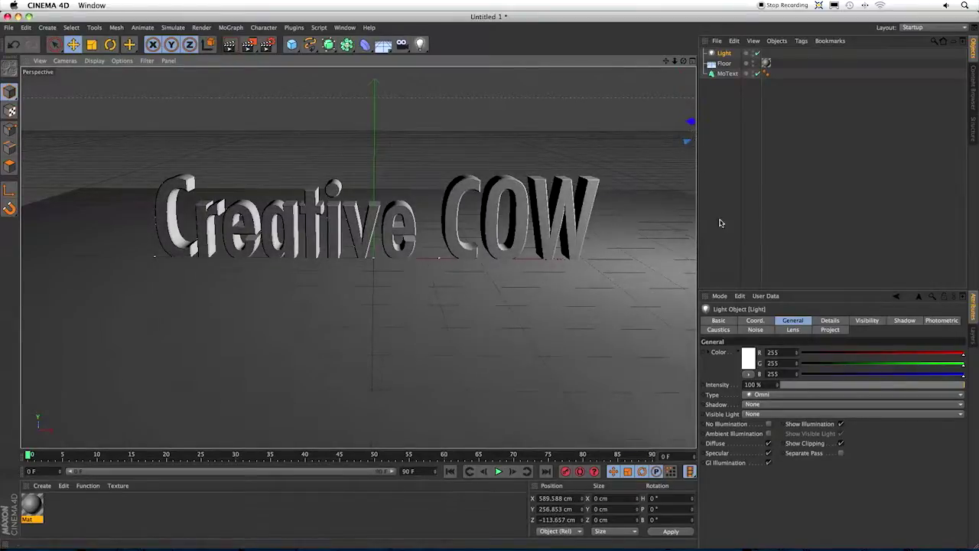
pyautogui.click(753, 403)
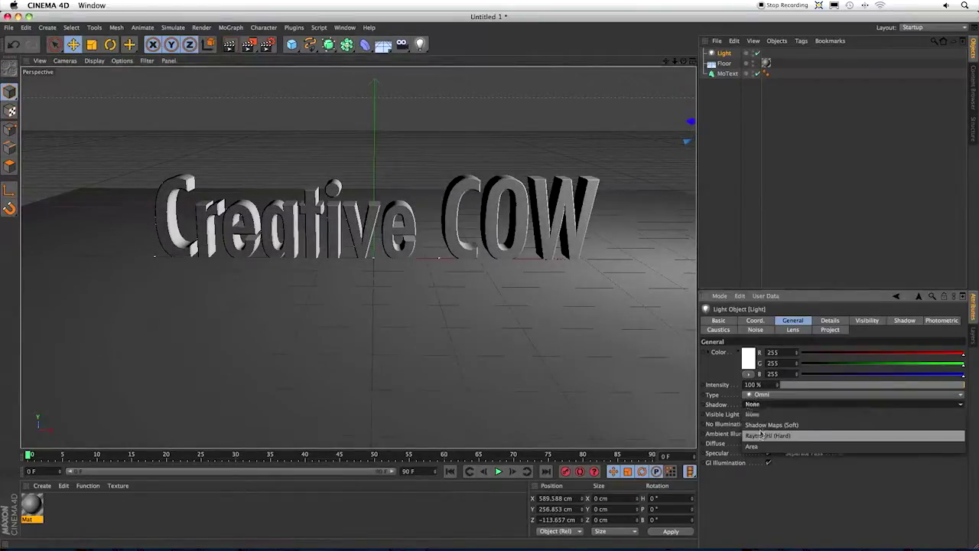
pyautogui.click(763, 425)
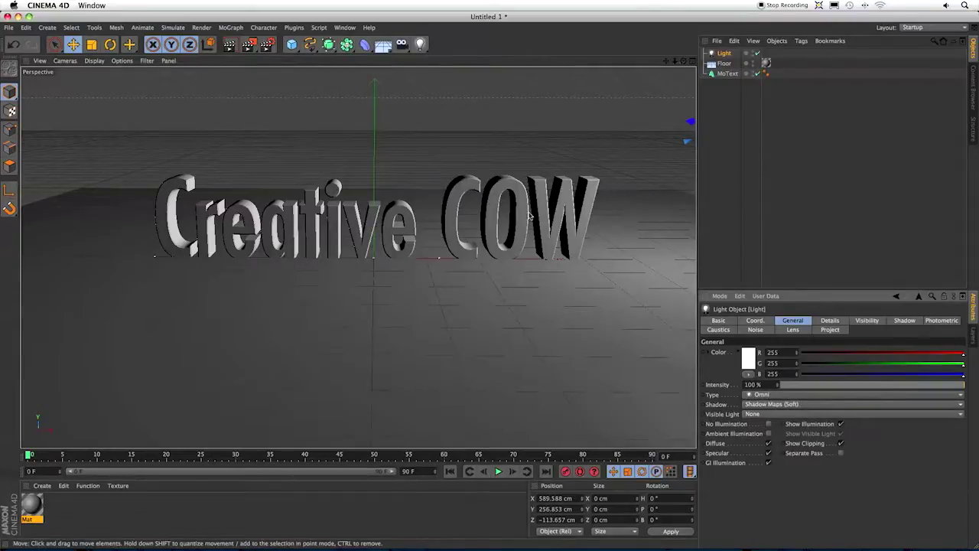
# Add a second light, Light.1, placed forward, right and up, at 20% intensity.
pyautogui.click(419, 43)
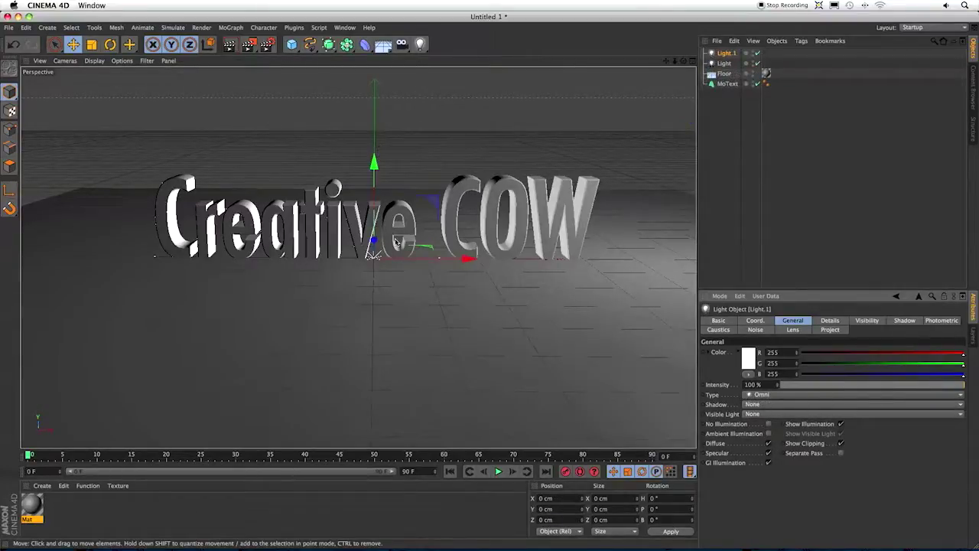
pyautogui.moveTo(375, 243); pyautogui.dragTo(373, 393)
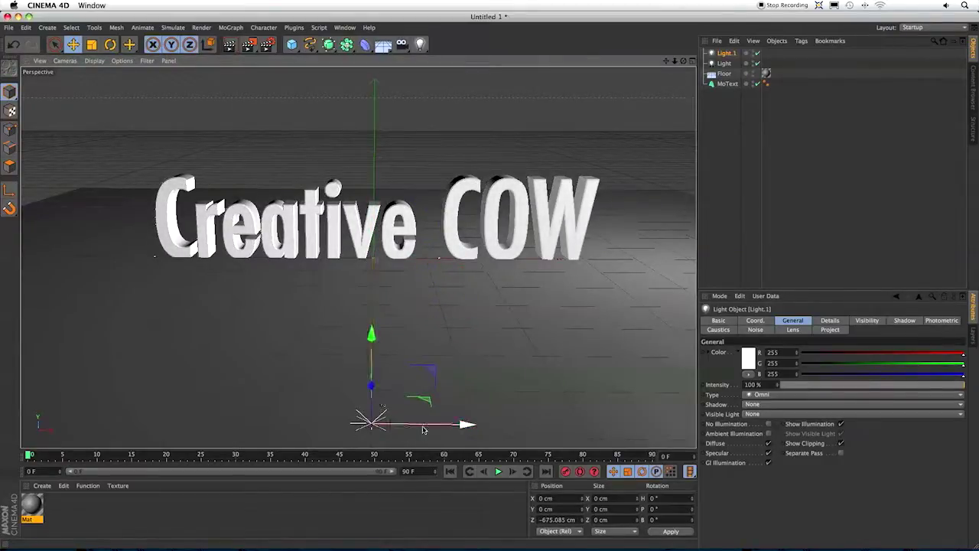
pyautogui.moveTo(425, 425); pyautogui.dragTo(611, 418)
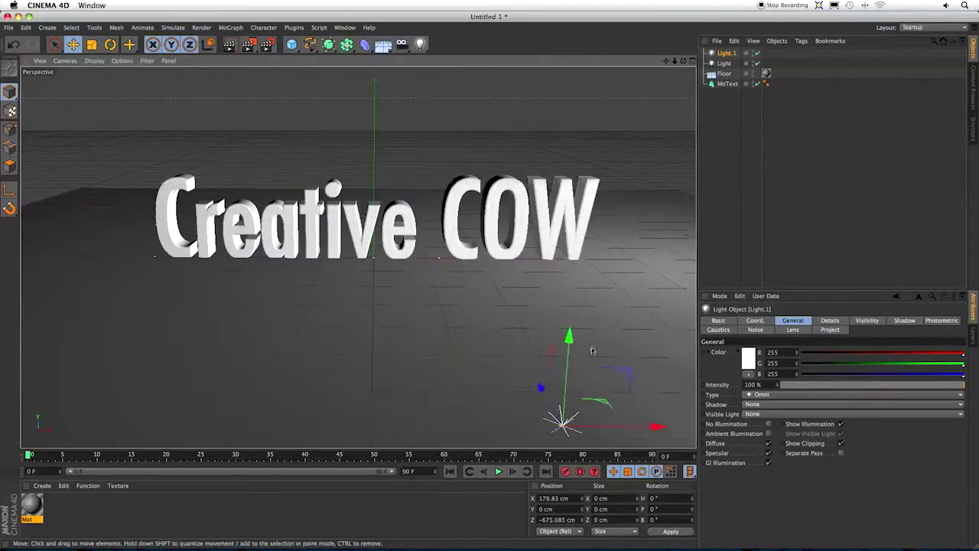
pyautogui.moveTo(572, 341); pyautogui.dragTo(599, 111)
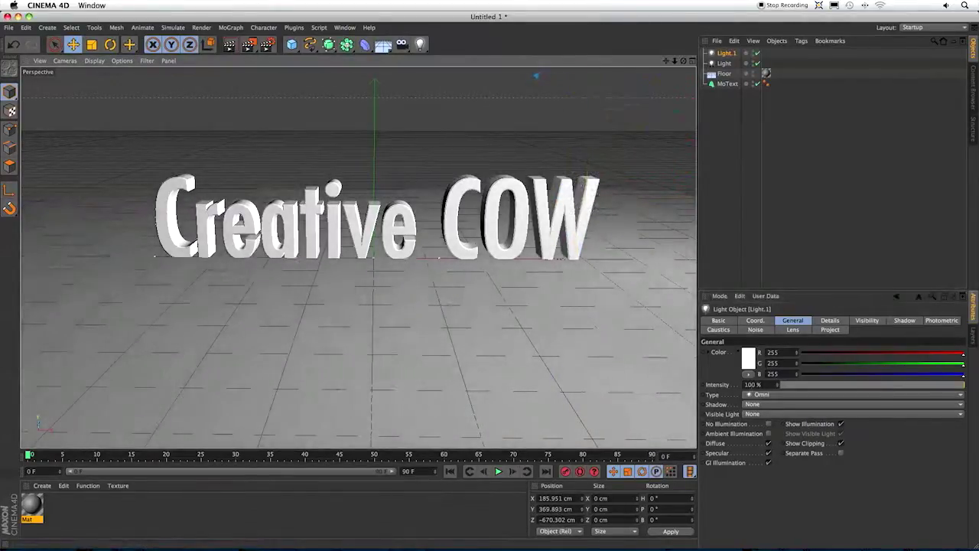
pyautogui.click(750, 385)
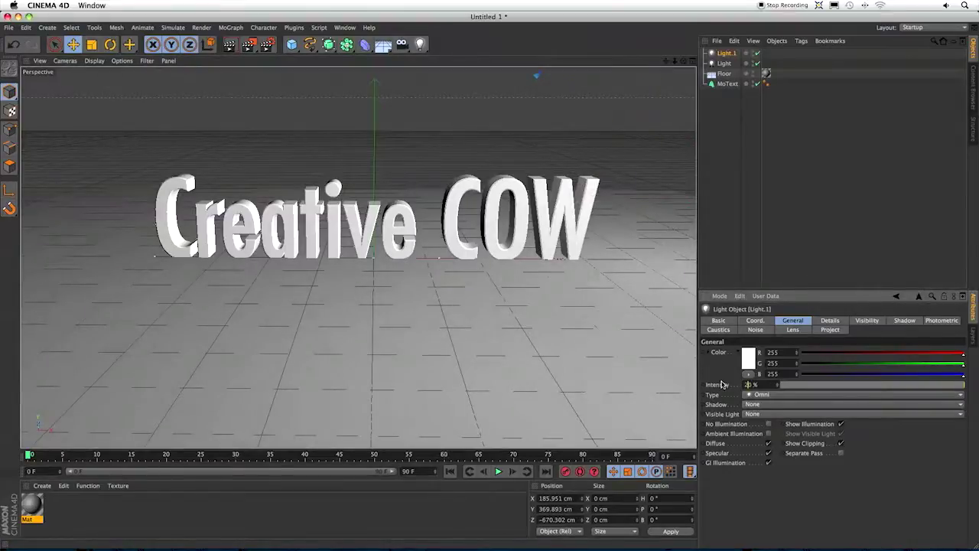
pyautogui.write('20')
pyautogui.press('Return')
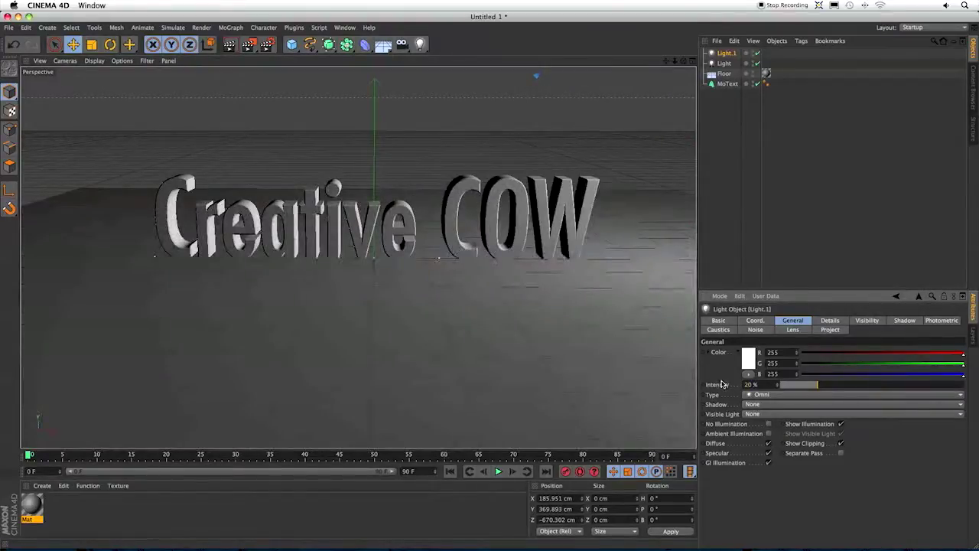
# Create a second material, Mat.1, with a pale light cyan colour.
pyautogui.doubleClick(85, 511)
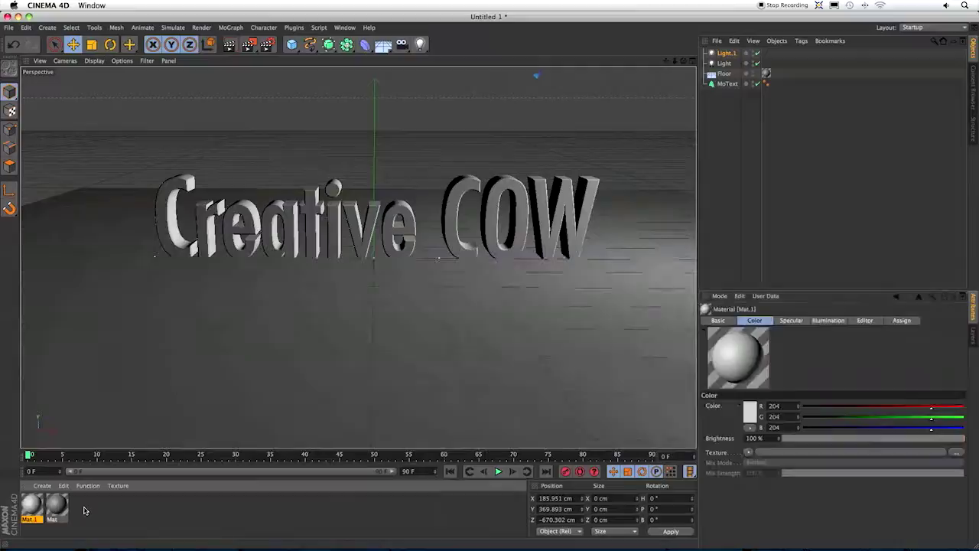
pyautogui.doubleClick(31, 507)
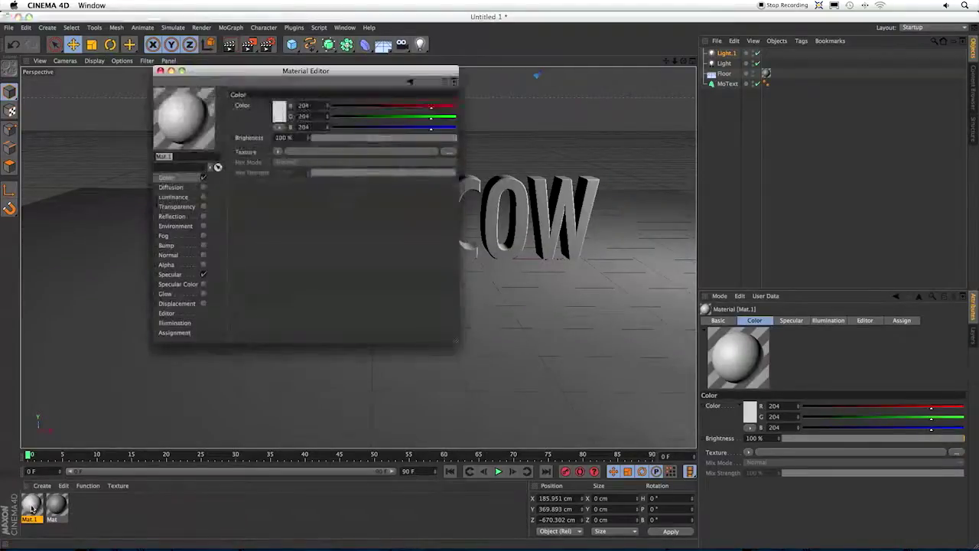
pyautogui.click(278, 112)
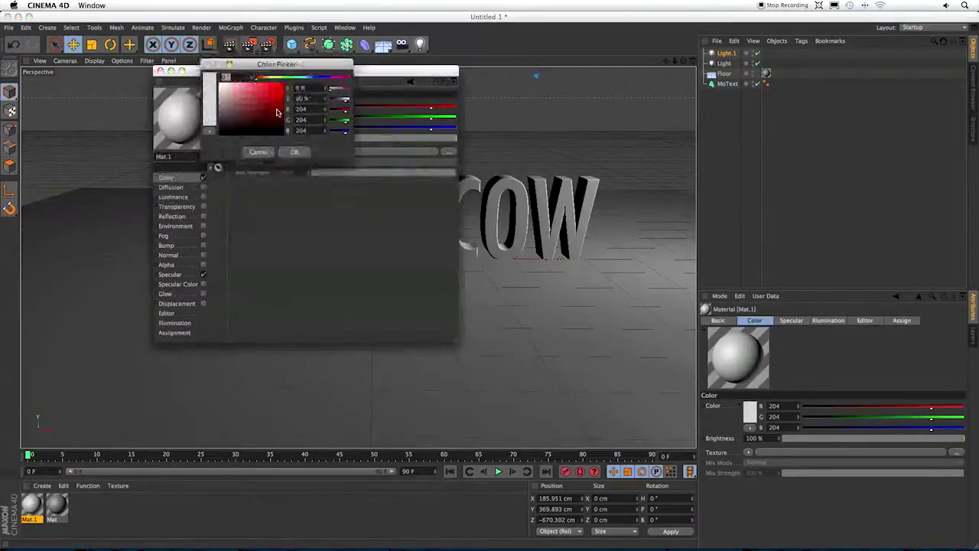
pyautogui.click(307, 80)
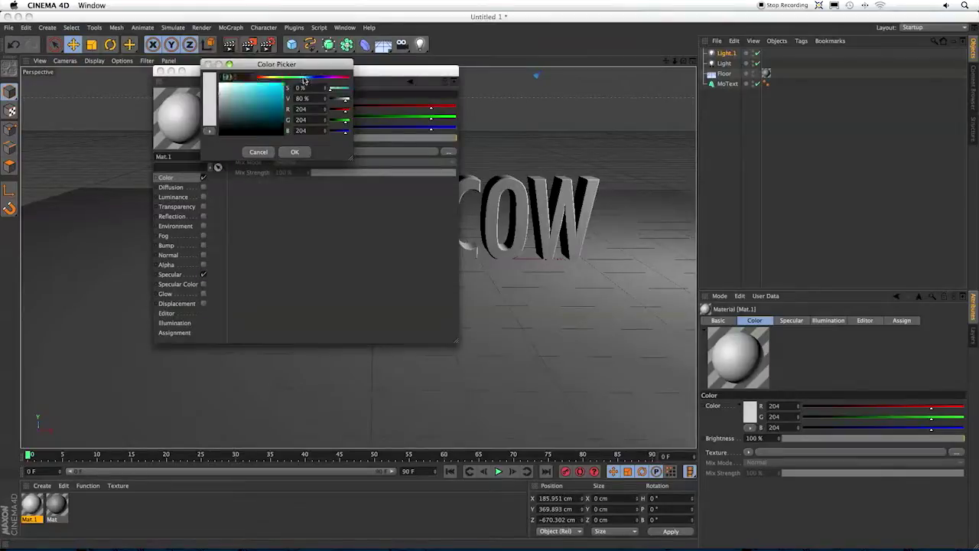
pyautogui.moveTo(242, 93); pyautogui.dragTo(235, 85)
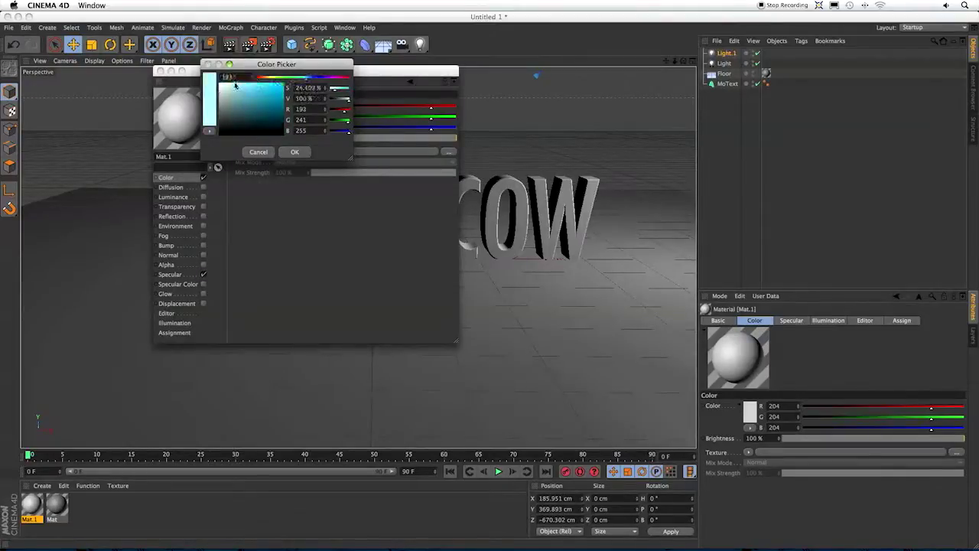
pyautogui.click(295, 151)
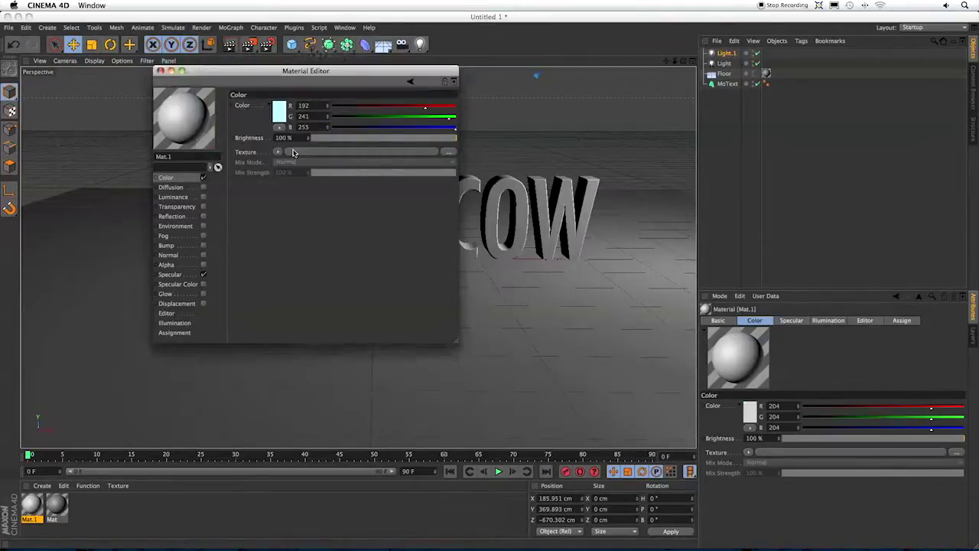
# Enable Mat.1 transparency at 95% brightness with a refraction of 1.4.
pyautogui.click(172, 207)
pyautogui.click(204, 207)
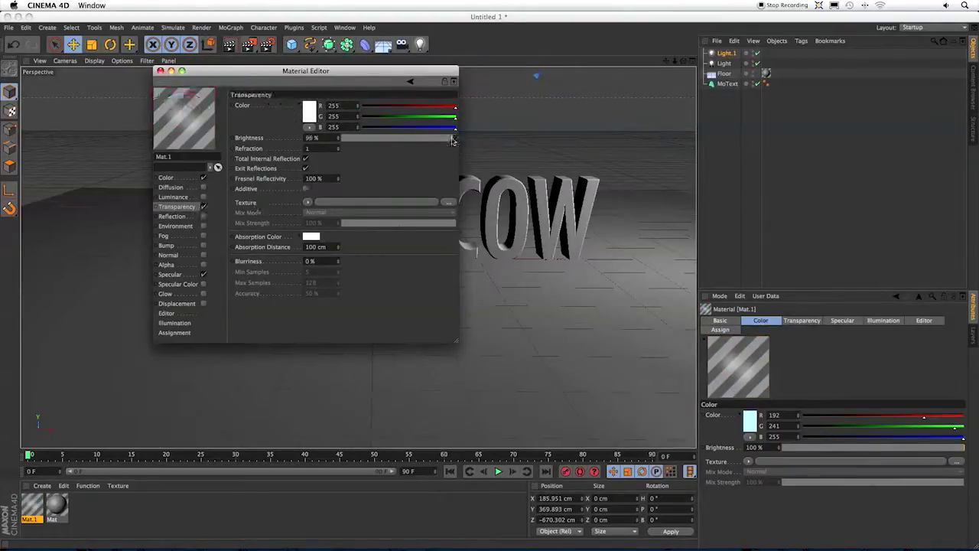
pyautogui.moveTo(452, 140); pyautogui.dragTo(452, 141)
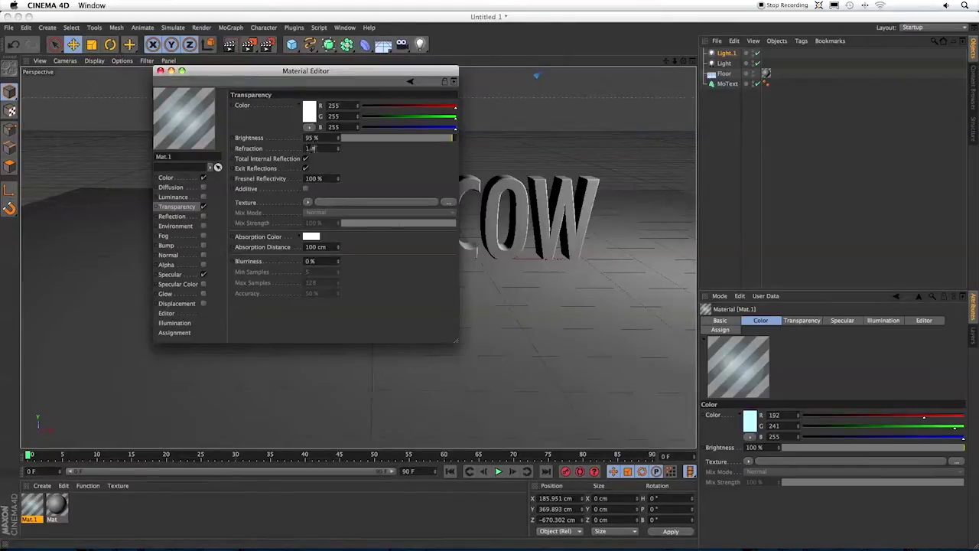
pyautogui.write('4')
pyautogui.press('Return')
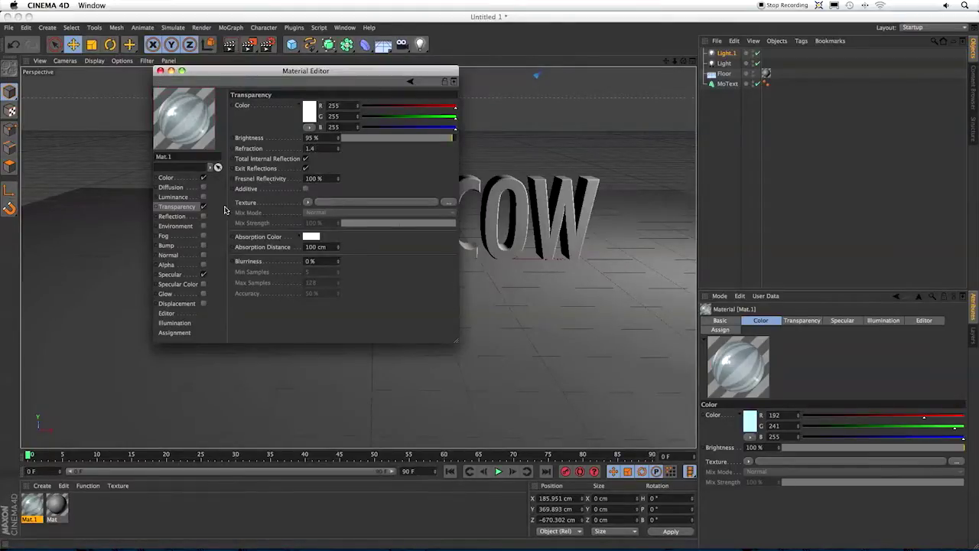
# Enable reflection on Mat.1 using a Fresnel texture.
pyautogui.click(172, 217)
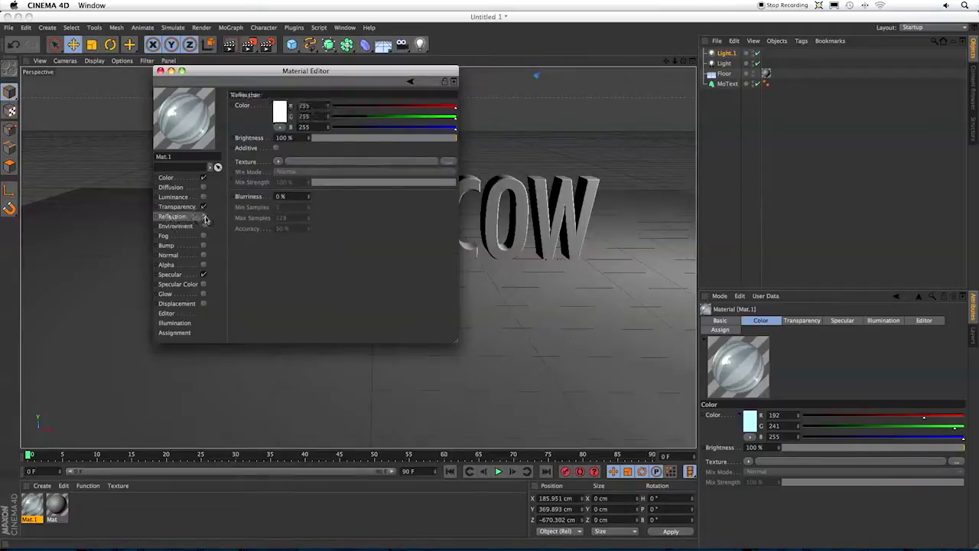
pyautogui.click(204, 218)
pyautogui.click(279, 161)
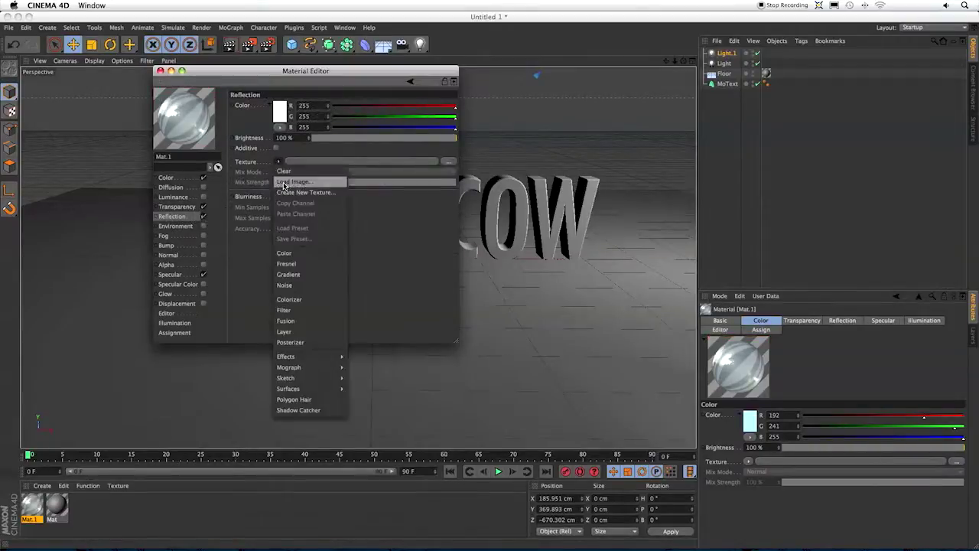
pyautogui.click(286, 264)
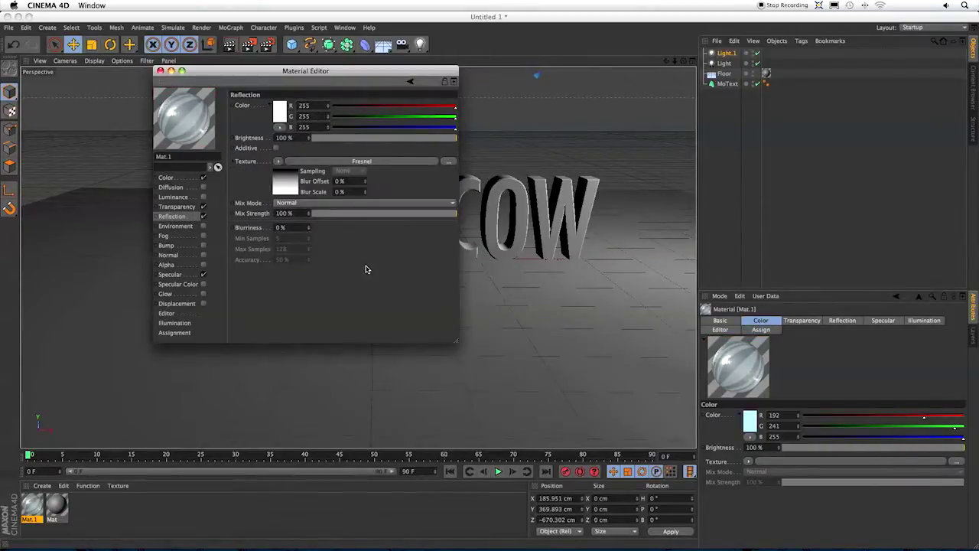
# Set Mat.1 specular width to 44% and height to 93%, then close the editor.
pyautogui.click(175, 274)
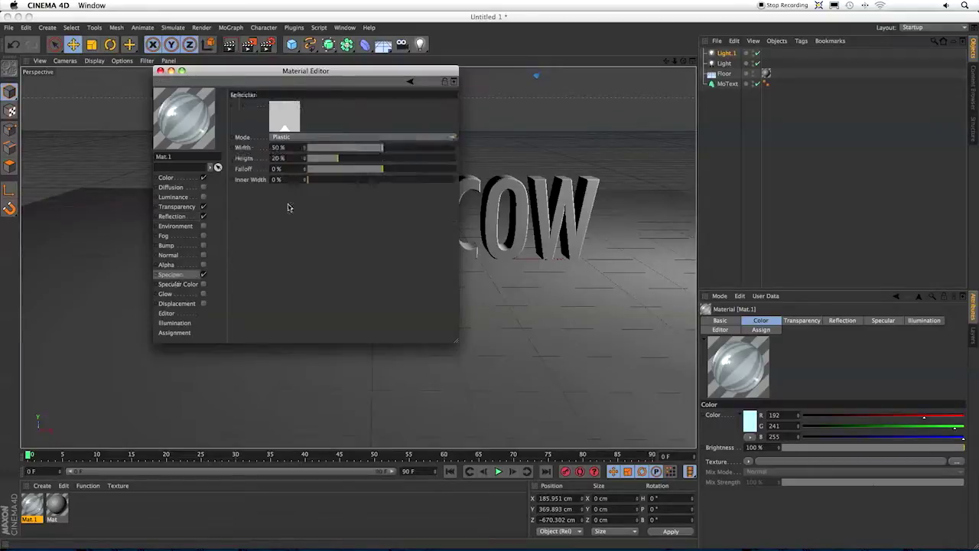
pyautogui.click(374, 148)
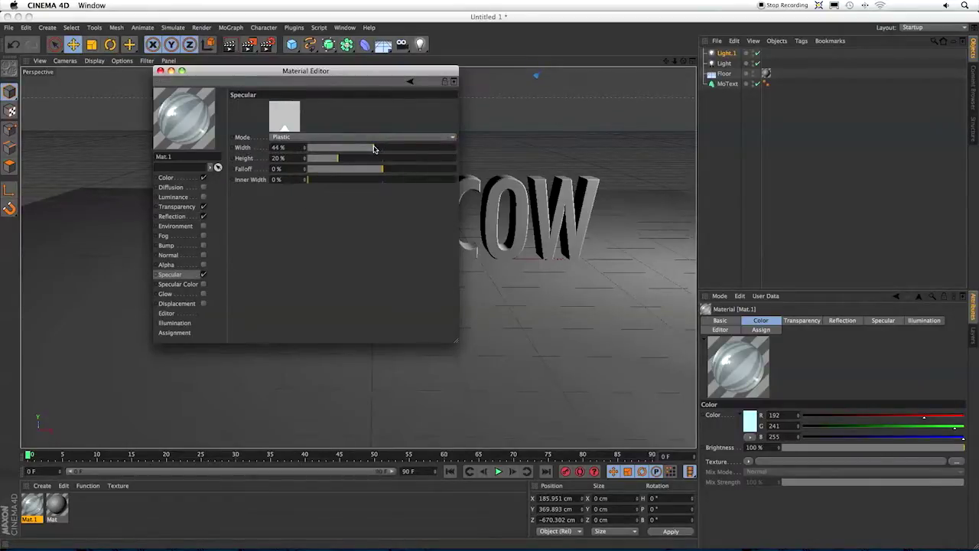
pyautogui.moveTo(382, 160); pyautogui.dragTo(448, 159)
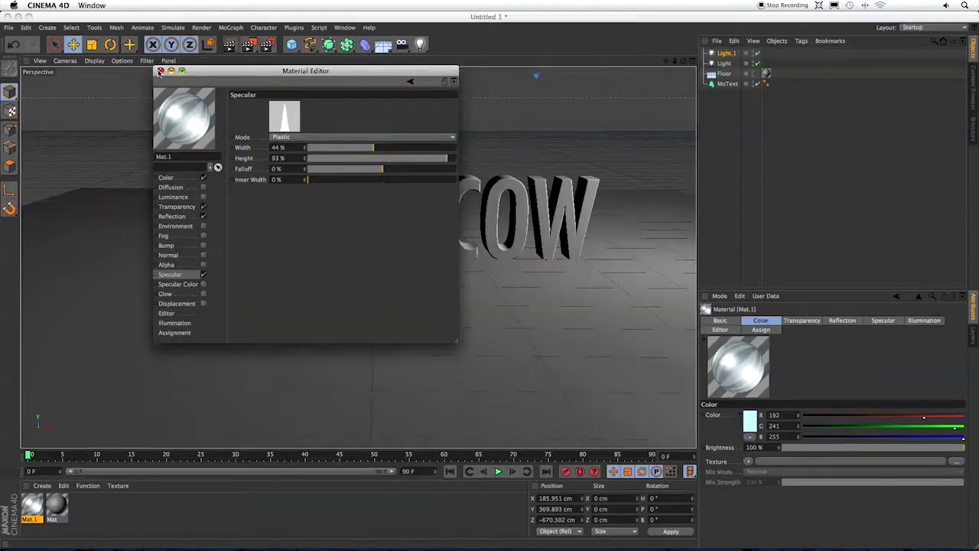
pyautogui.click(160, 72)
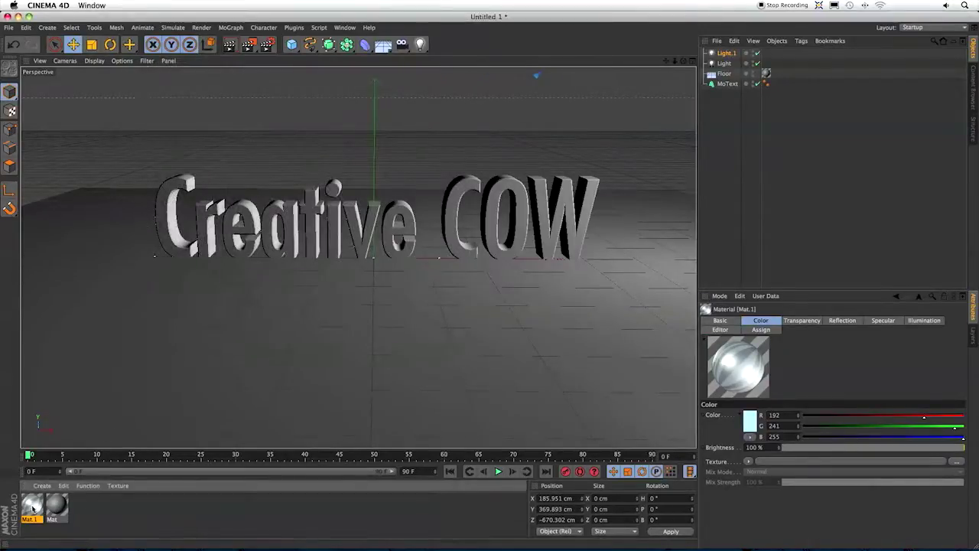
# Apply Mat.1 to the text, duplicate it as slightly smaller MoText.1, and render previews.
pyautogui.moveTo(32, 507); pyautogui.dragTo(163, 229)
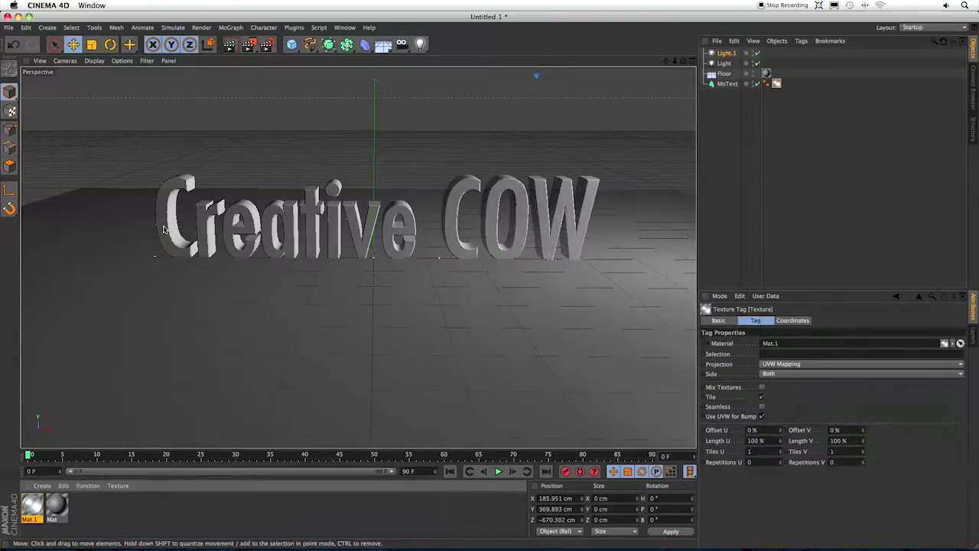
pyautogui.press('super+r')
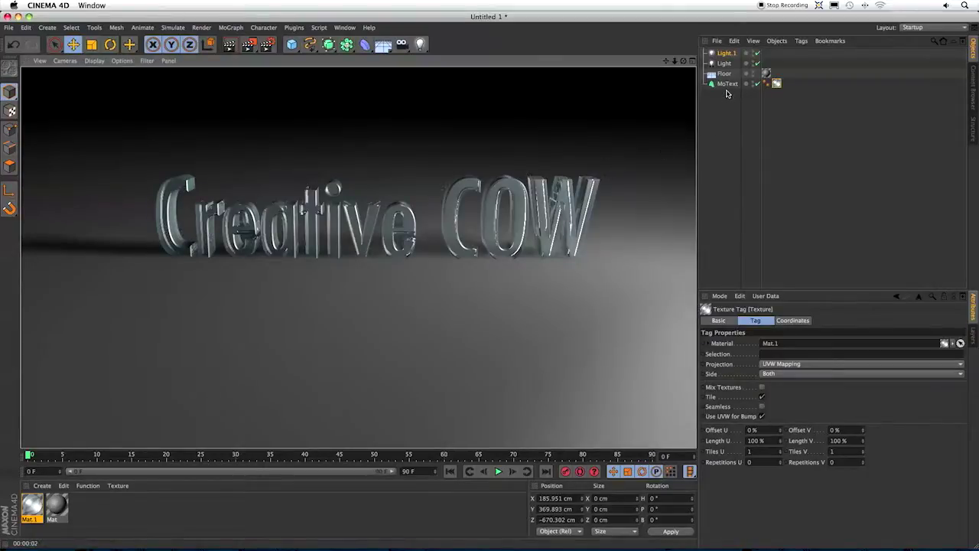
pyautogui.click(726, 84)
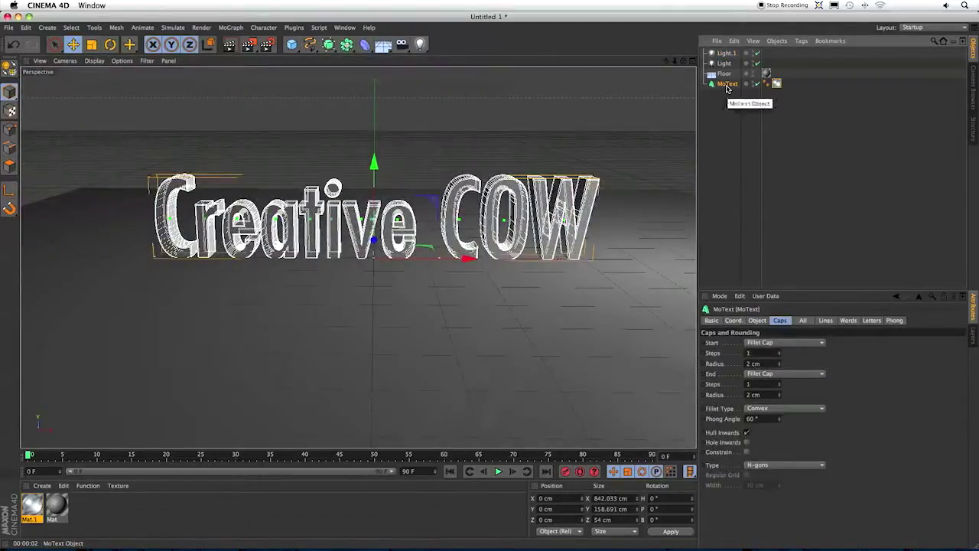
pyautogui.keyDown('ctrl'); pyautogui.moveTo(727, 86); pyautogui.dragTo(728, 95); pyautogui.keyUp('ctrl')
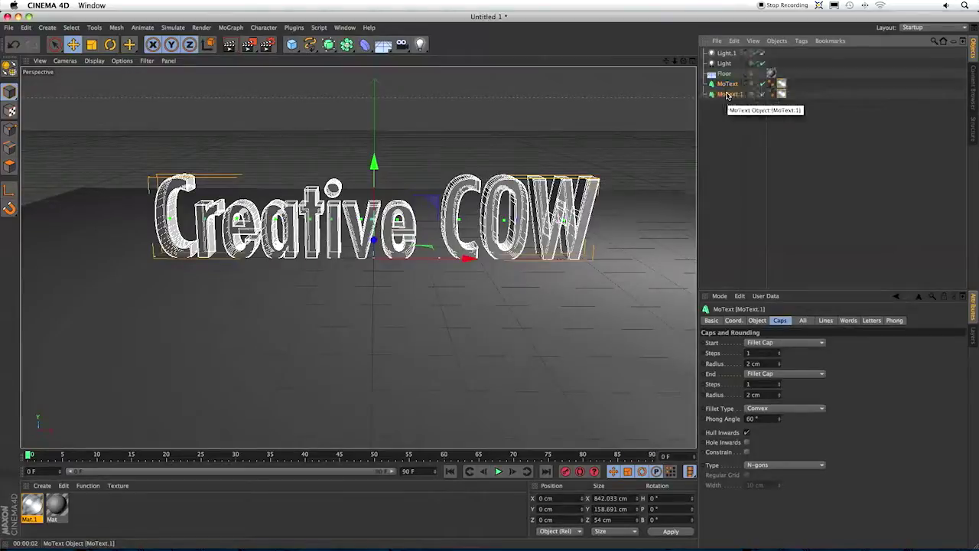
pyautogui.press('t')
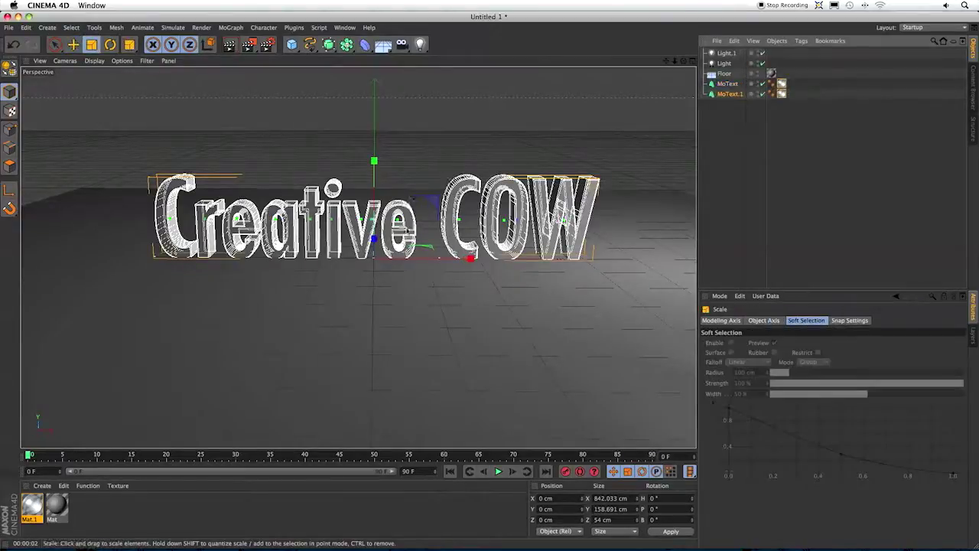
pyautogui.moveTo(427, 215); pyautogui.dragTo(421, 215)
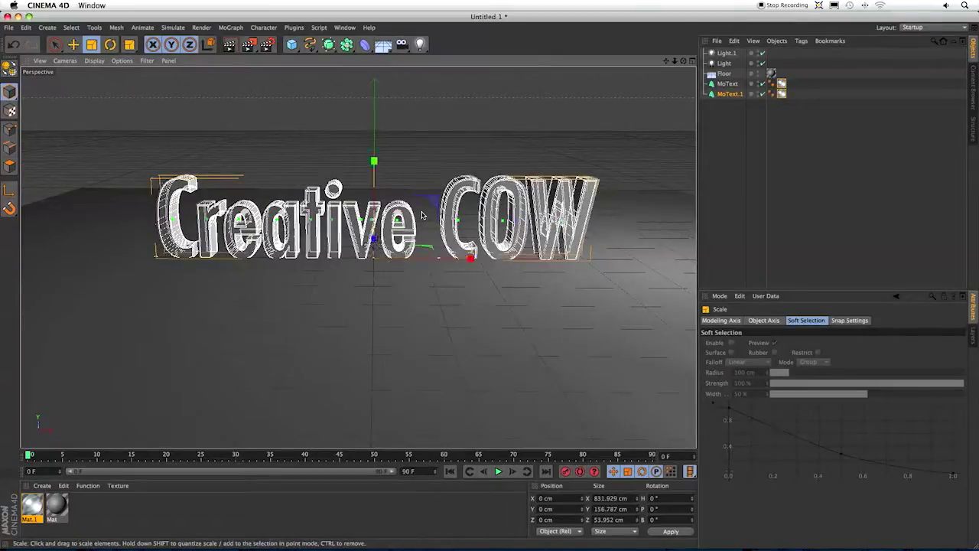
pyautogui.click(728, 152)
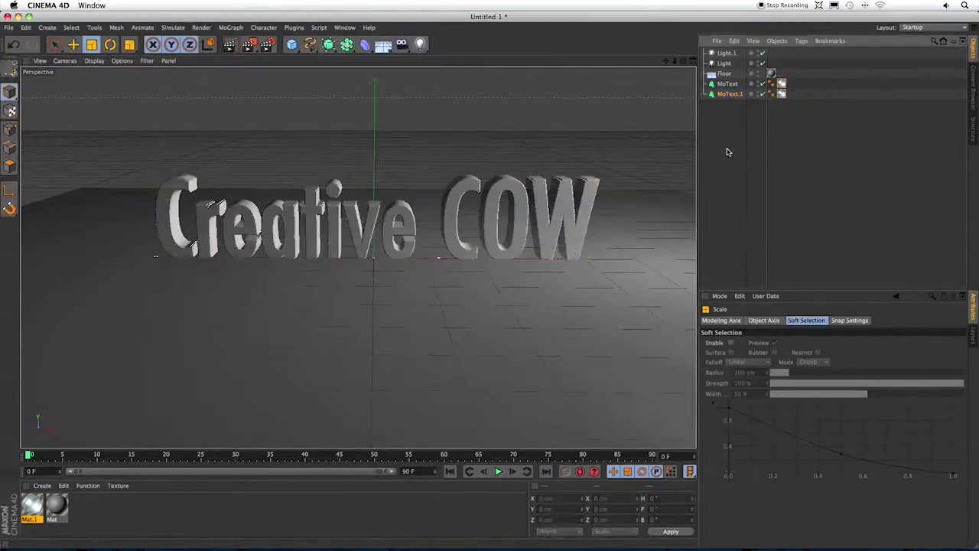
pyautogui.hotkey('alt', 'r')
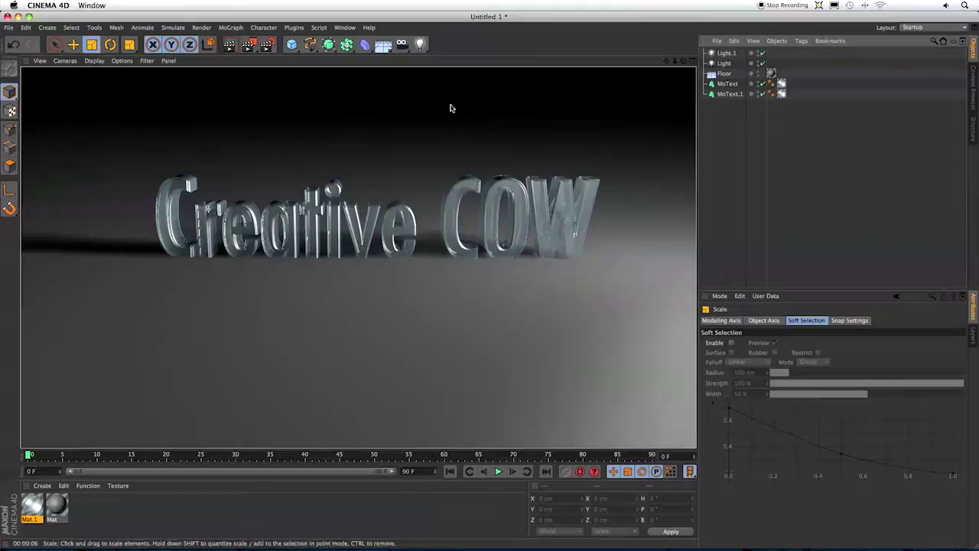
# Add a particle emitter and rotate it 90° in pitch under the text.
pyautogui.click(170, 27)
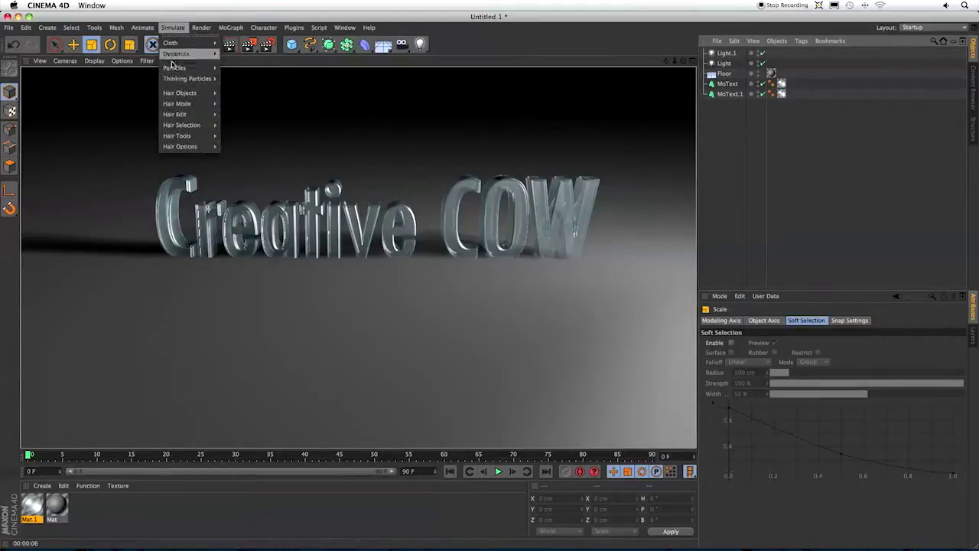
pyautogui.moveTo(183, 67)
pyautogui.click(237, 71)
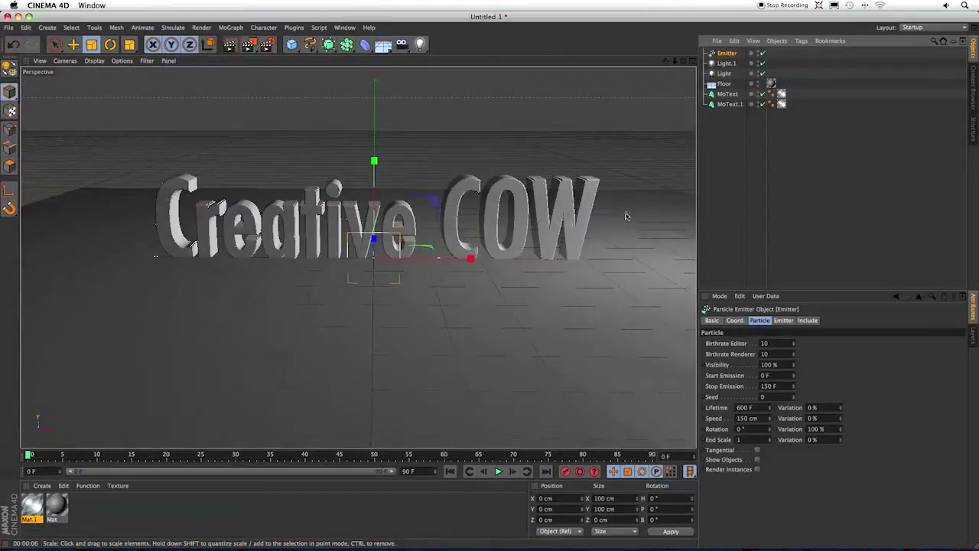
pyautogui.press('r')
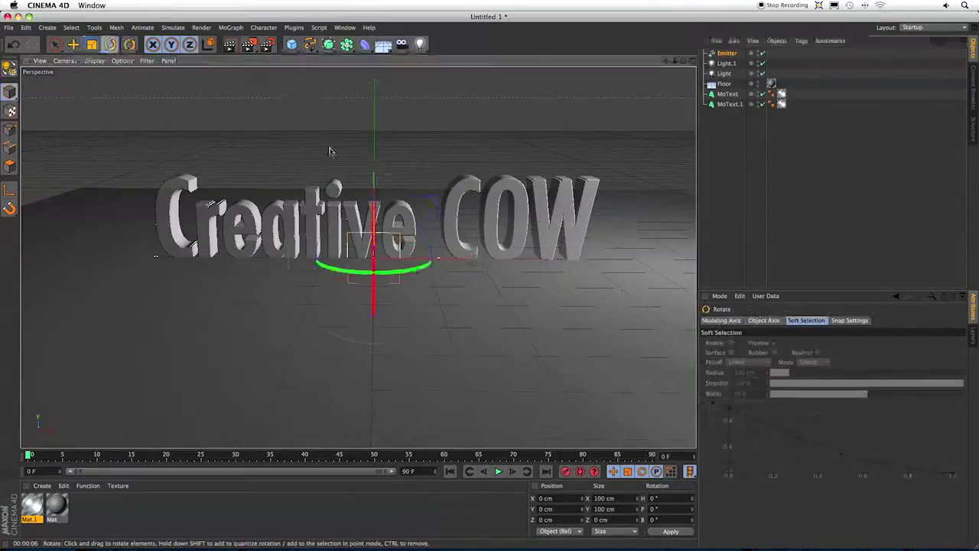
pyautogui.moveTo(374, 223); pyautogui.dragTo(380, 342)
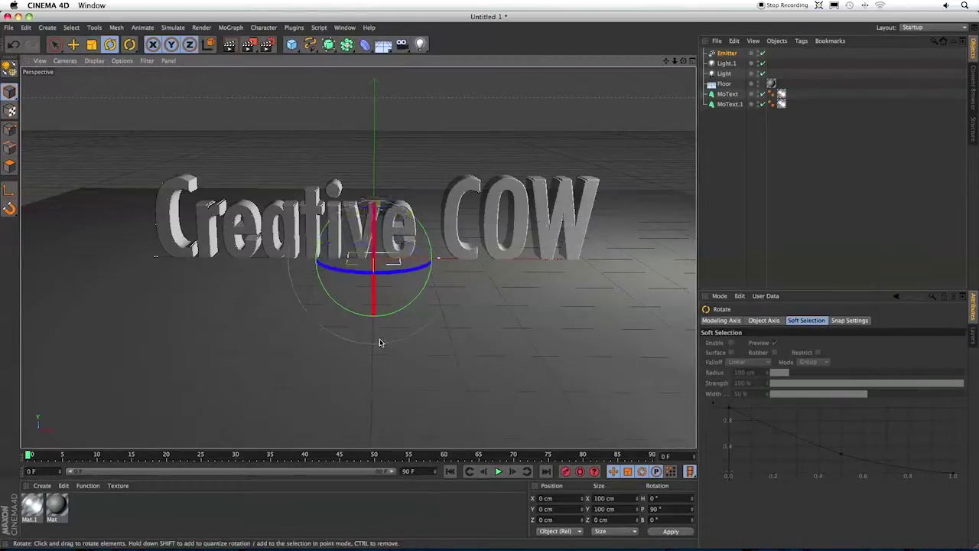
# Widen the Emitter to an X-size of 875 cm.
pyautogui.click(727, 54)
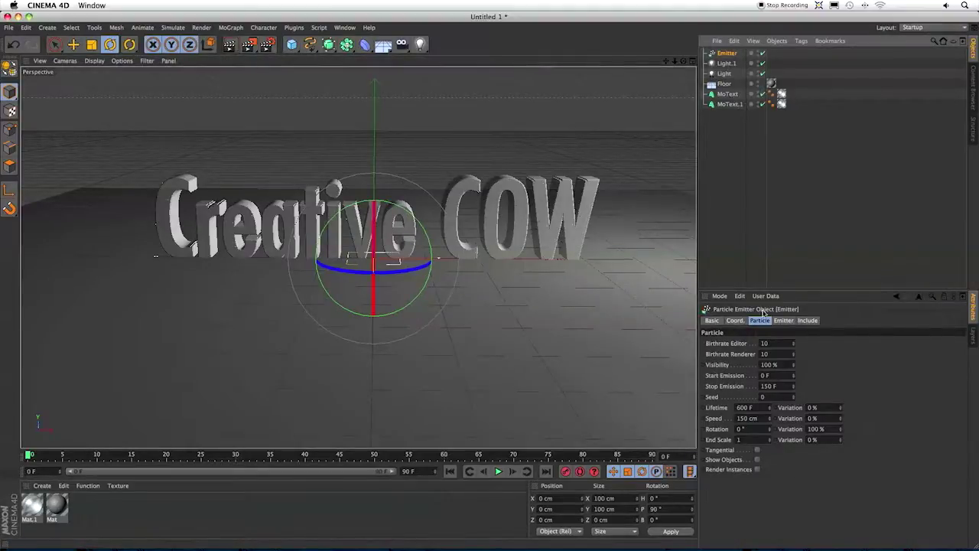
pyautogui.click(784, 322)
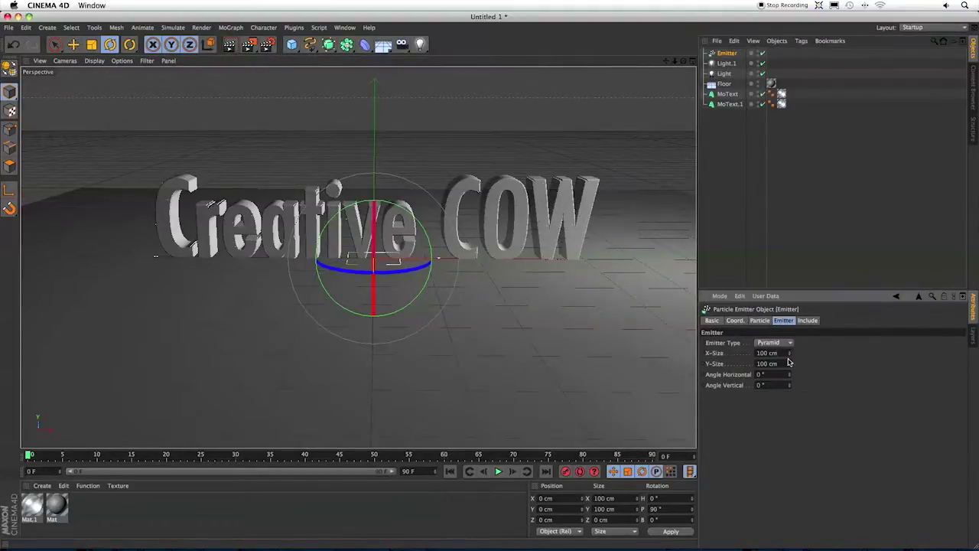
pyautogui.moveTo(789, 352); pyautogui.dragTo(789, 275)
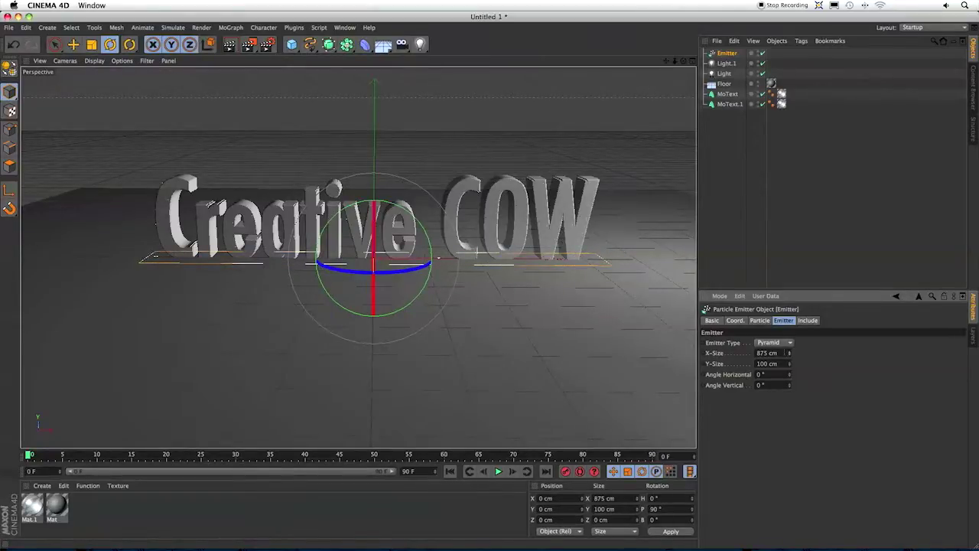
# Set the emitter's birthrate to 30.
pyautogui.click(760, 321)
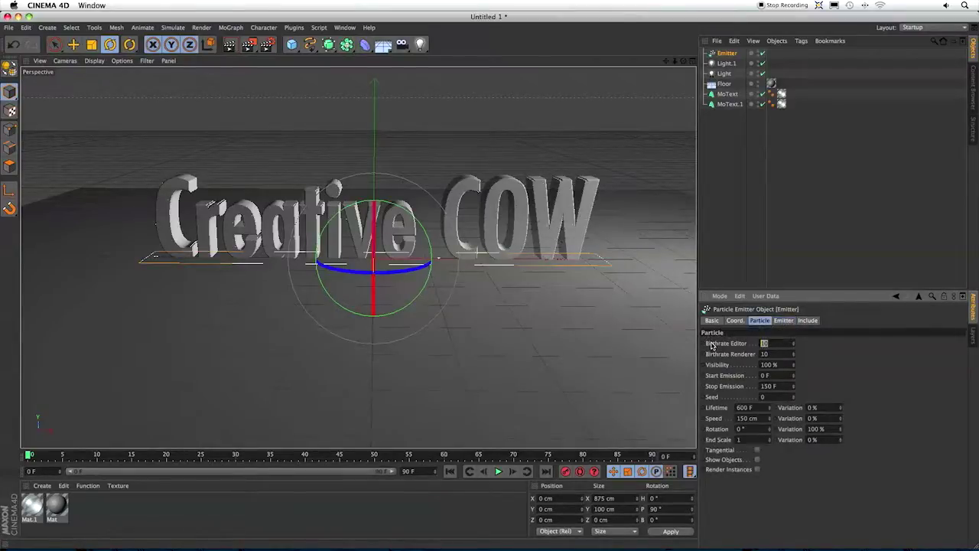
pyautogui.write('30')
pyautogui.press('Tab')
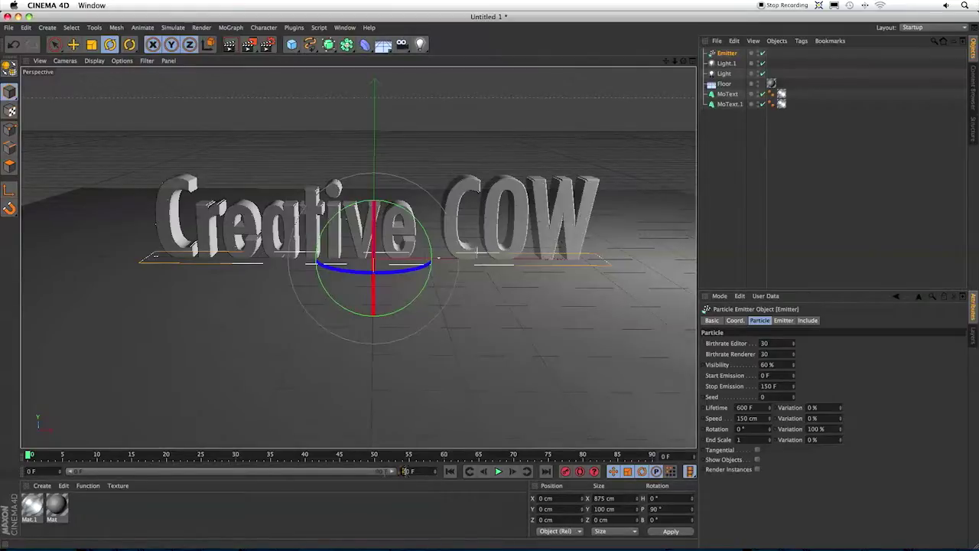
# Set the scene end to 400 frames and show the full timeline.
pyautogui.write('400')
pyautogui.press('Return')
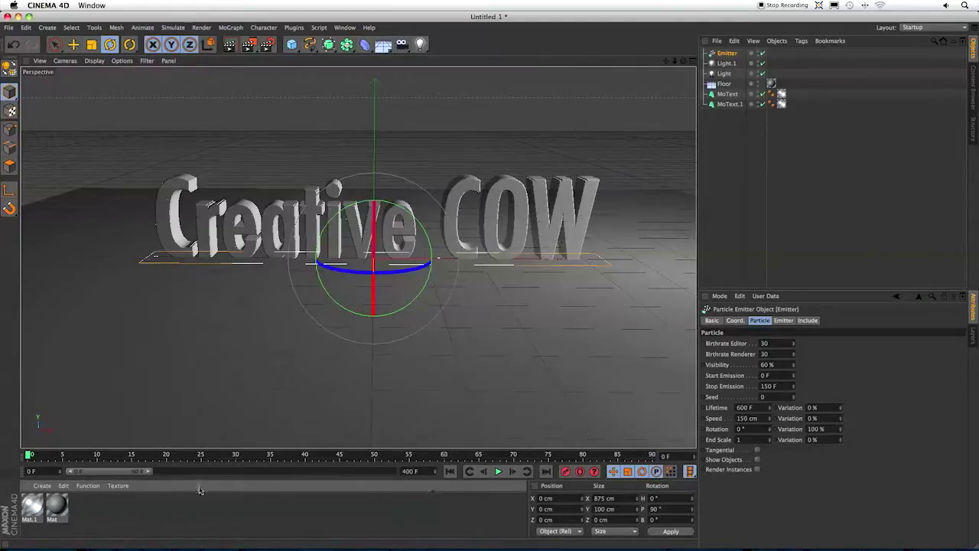
pyautogui.moveTo(147, 472); pyautogui.dragTo(436, 487)
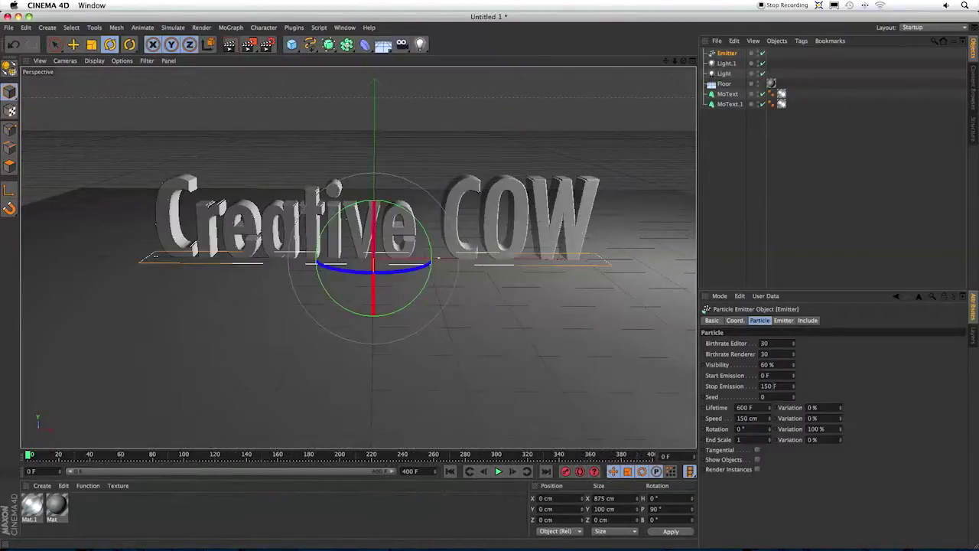
# Stop emission at 400 F and give particles 360° rotation.
pyautogui.write('400')
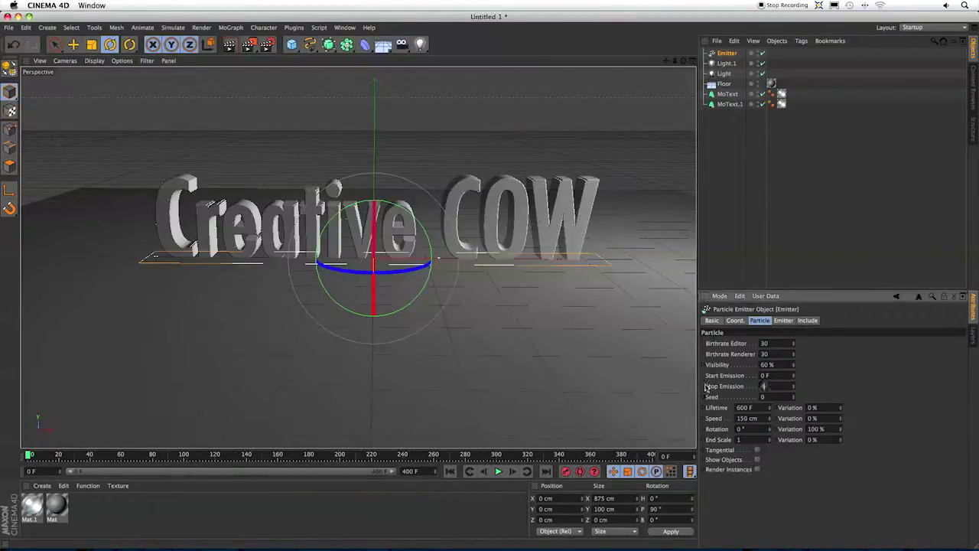
pyautogui.press('Return')
pyautogui.write('360')
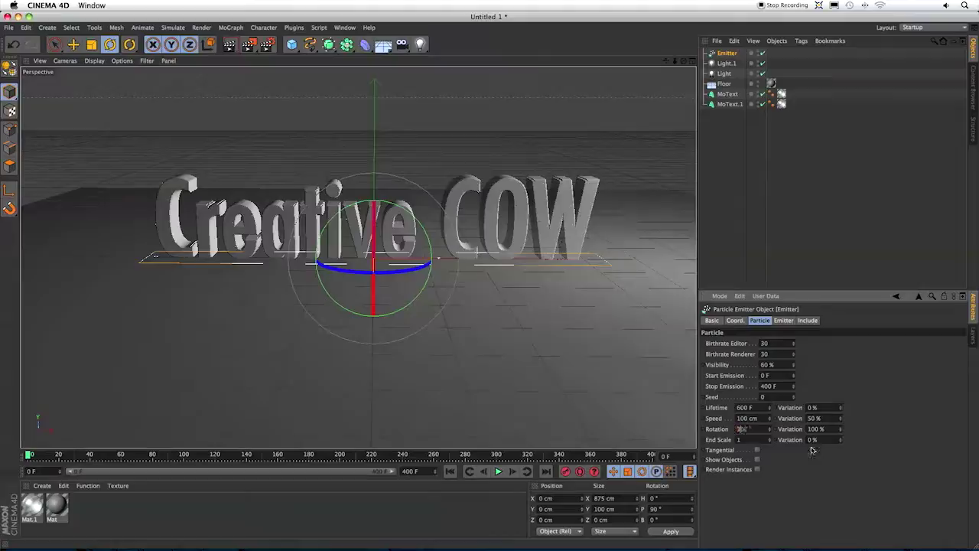
pyautogui.press('Return')
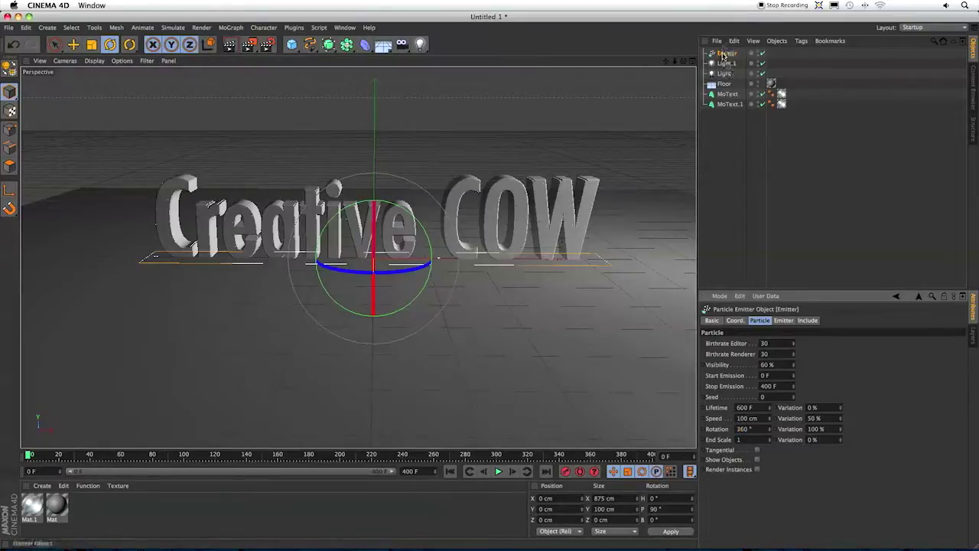
# Duplicate the emitter as Emitter.1, flip it, and raise it above the text.
pyautogui.moveTo(725, 53); pyautogui.dragTo(726, 63)
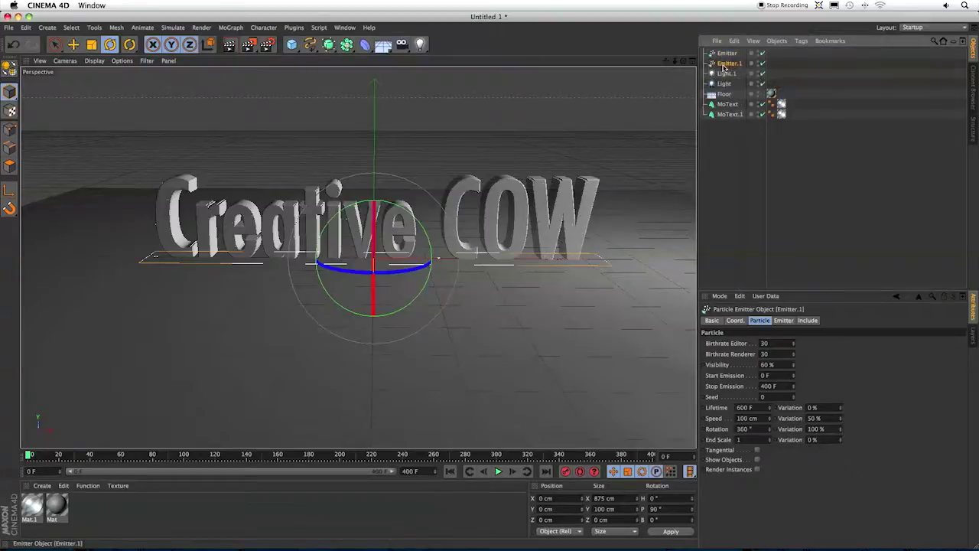
pyautogui.moveTo(375, 229); pyautogui.dragTo(401, 482)
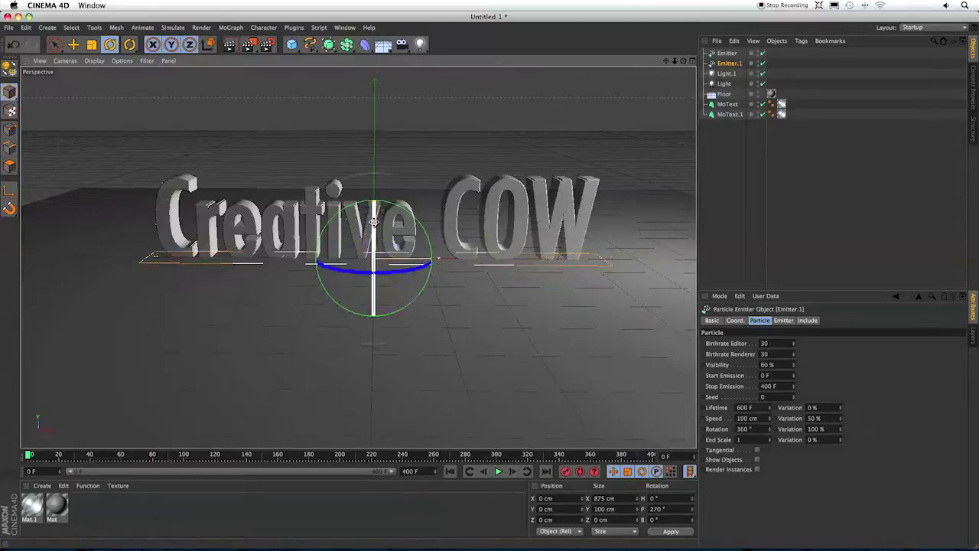
pyautogui.press('e')
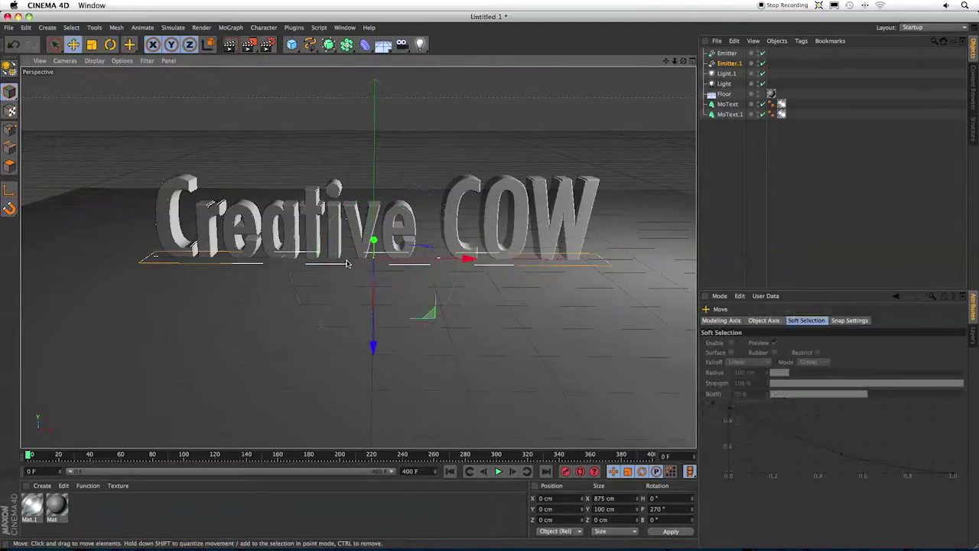
pyautogui.moveTo(372, 343); pyautogui.dragTo(375, 264)
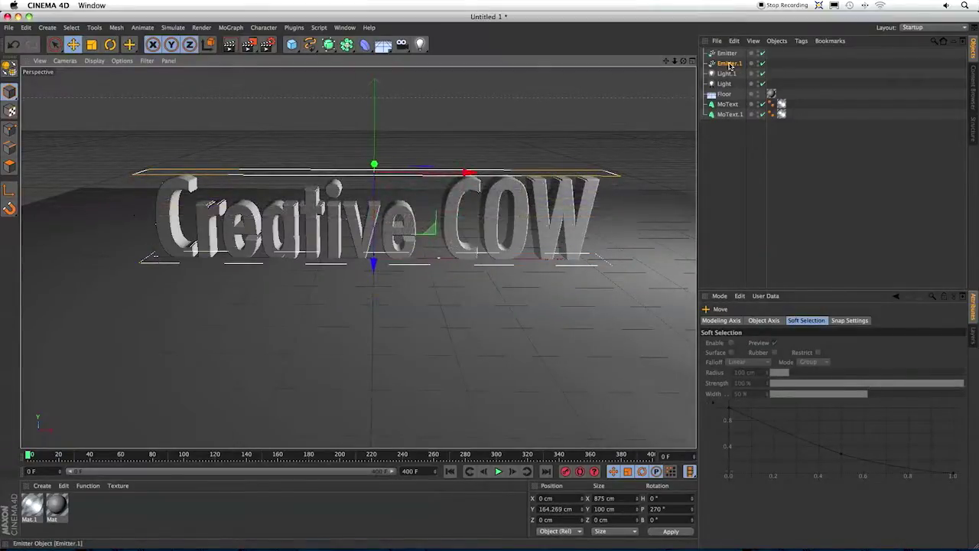
# Duplicate it as Emitter.2, stand it upright, and move it to the text's right end.
pyautogui.moveTo(729, 67); pyautogui.dragTo(732, 74)
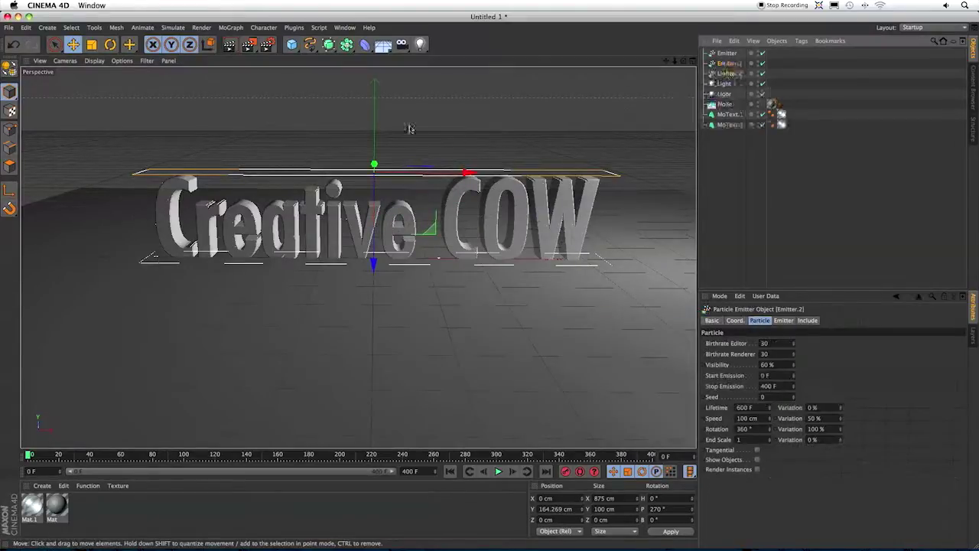
pyautogui.press('r')
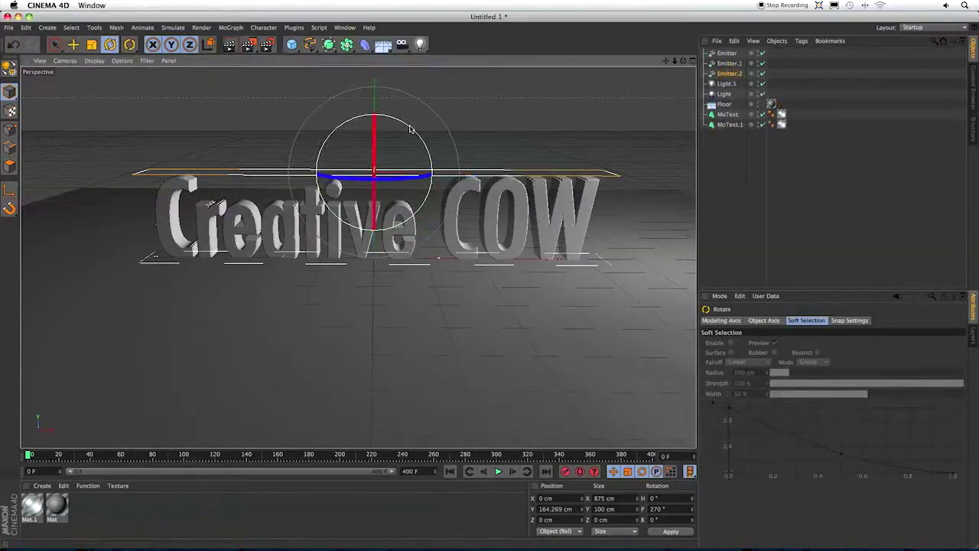
pyautogui.moveTo(411, 129); pyautogui.dragTo(394, 192)
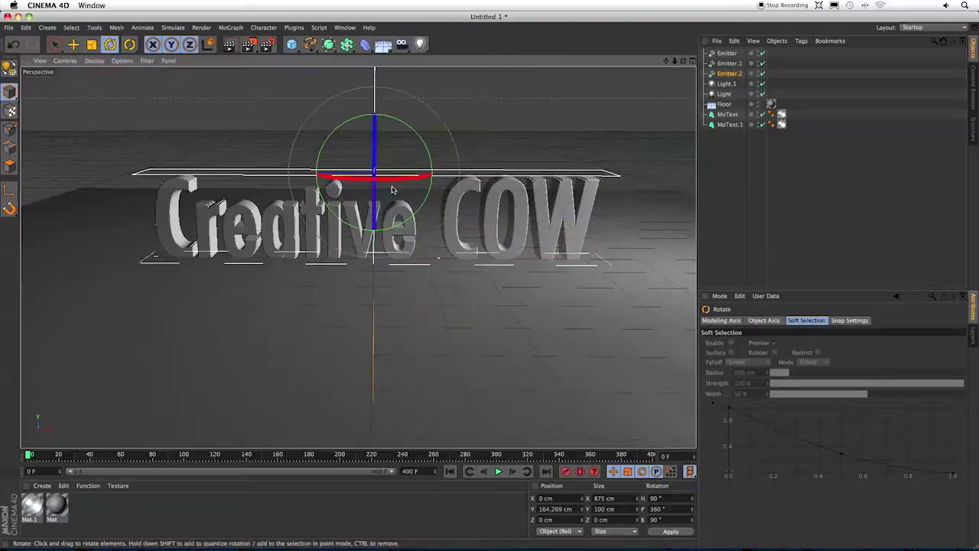
pyautogui.press('e')
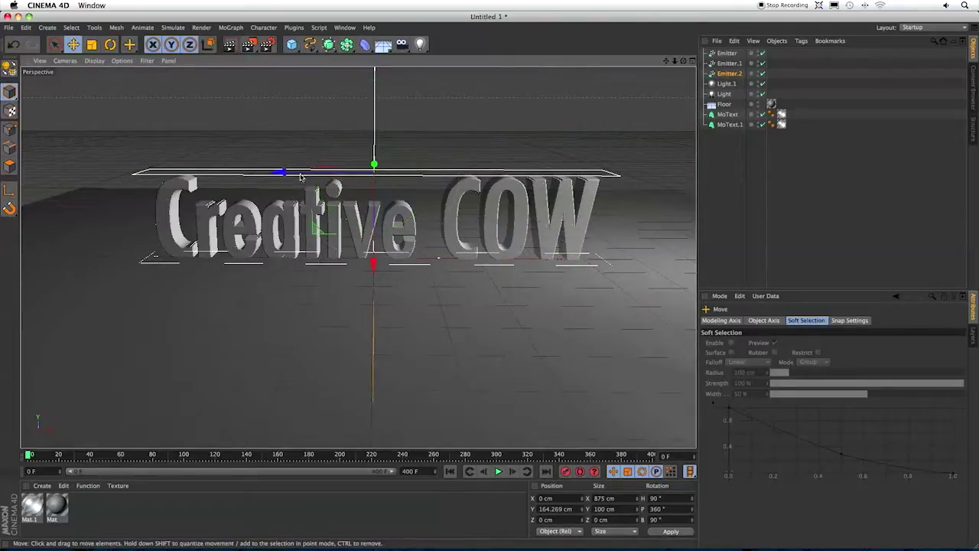
pyautogui.moveTo(292, 172); pyautogui.dragTo(523, 194)
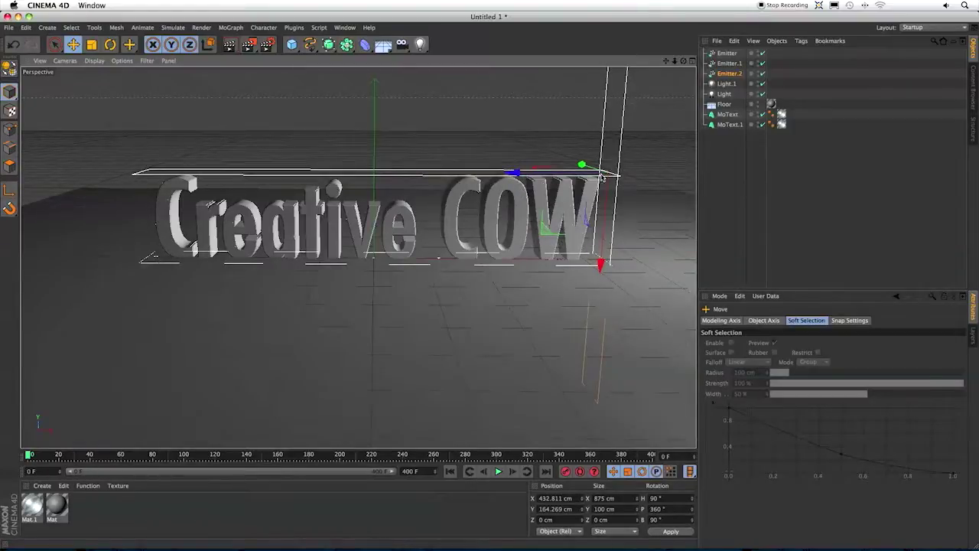
# Duplicate it as Emitter.3, turn it the opposite way, and move it to the left end.
pyautogui.moveTo(726, 78); pyautogui.dragTo(728, 83)
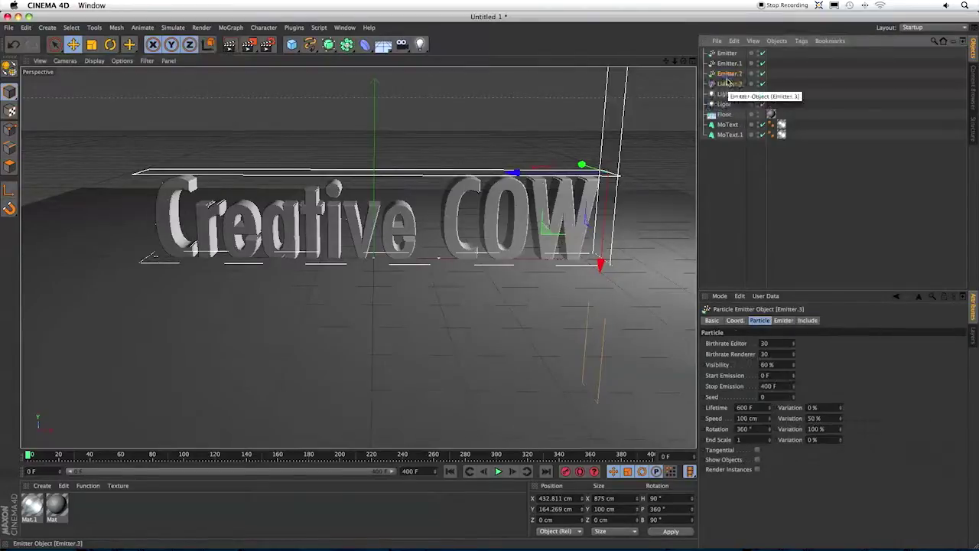
pyautogui.press('r')
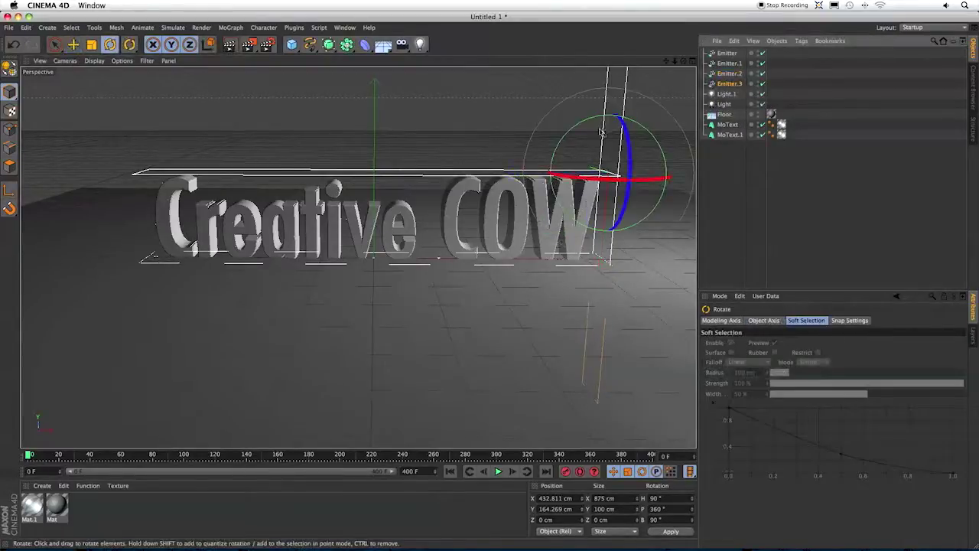
pyautogui.moveTo(586, 122); pyautogui.dragTo(634, 235)
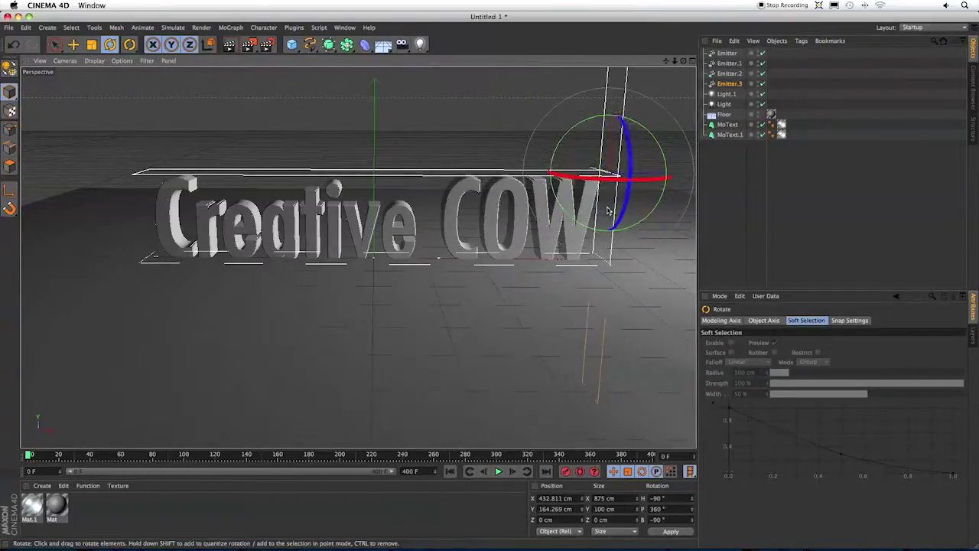
pyautogui.press('e')
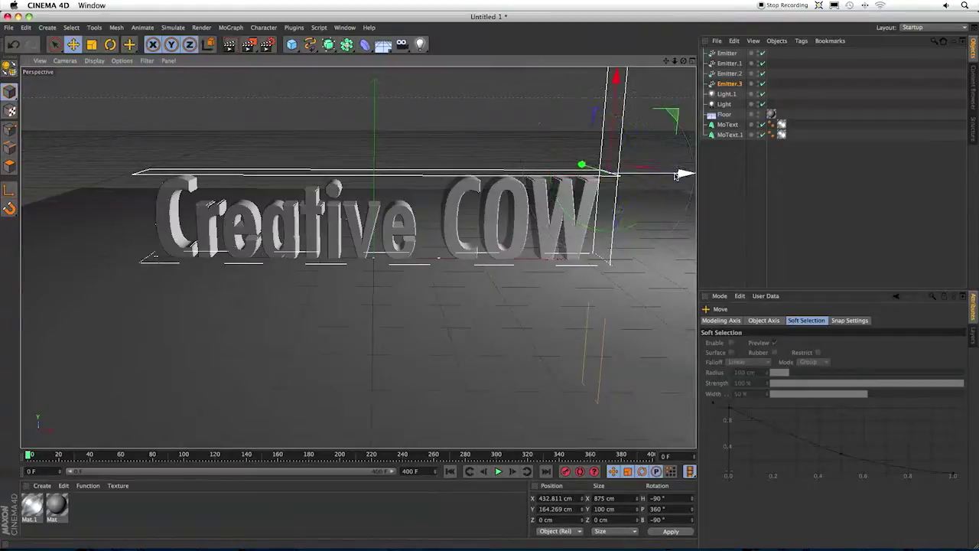
pyautogui.moveTo(678, 176); pyautogui.dragTo(209, 177)
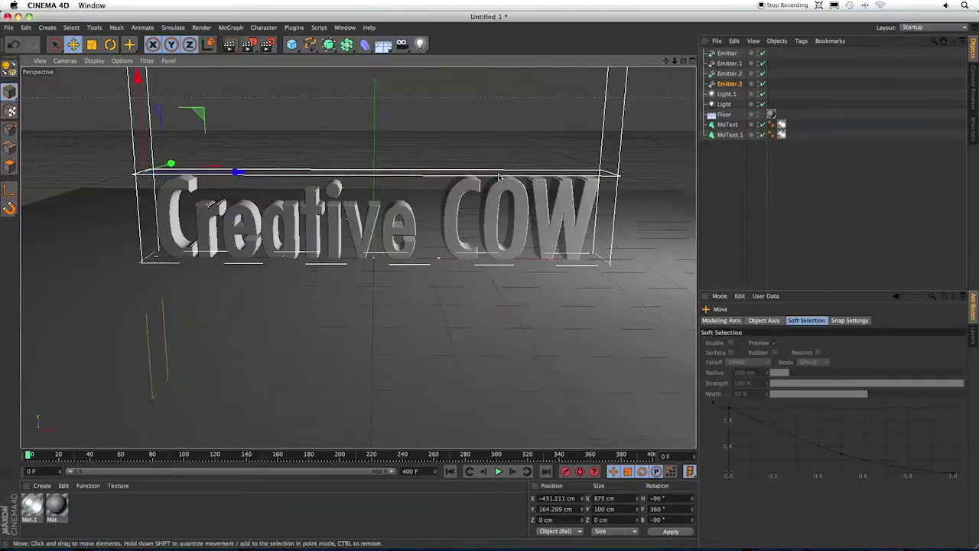
# Make Emitter.2 and Emitter.3 209 cm wide at Y 70.82 cm, then preview the particles from frame 0.
pyautogui.keyDown('shift'); pyautogui.click(729, 72); pyautogui.keyUp('shift')
pyautogui.moveTo(790, 357); pyautogui.dragTo(644, 357)
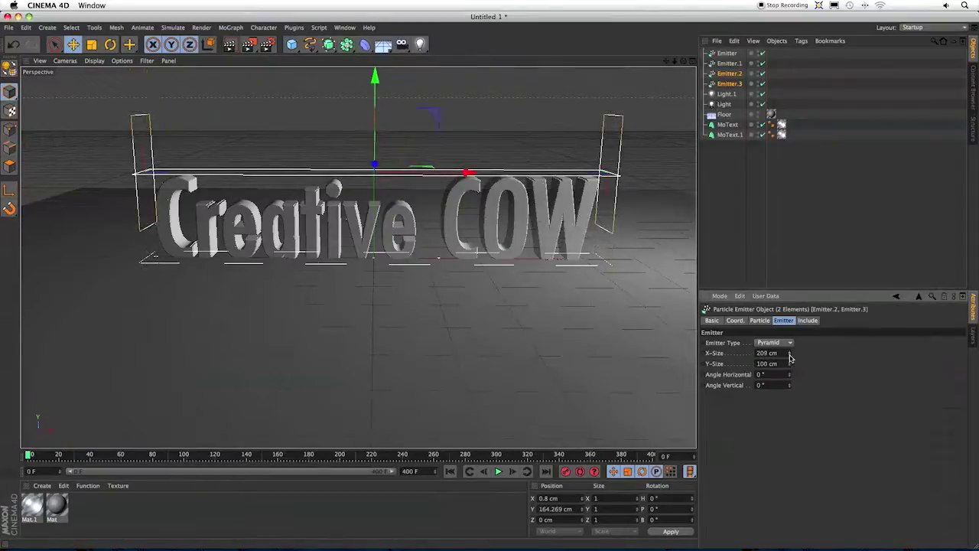
pyautogui.moveTo(375, 76); pyautogui.dragTo(374, 124)
pyautogui.moveTo(31, 456); pyautogui.dragTo(332, 472)
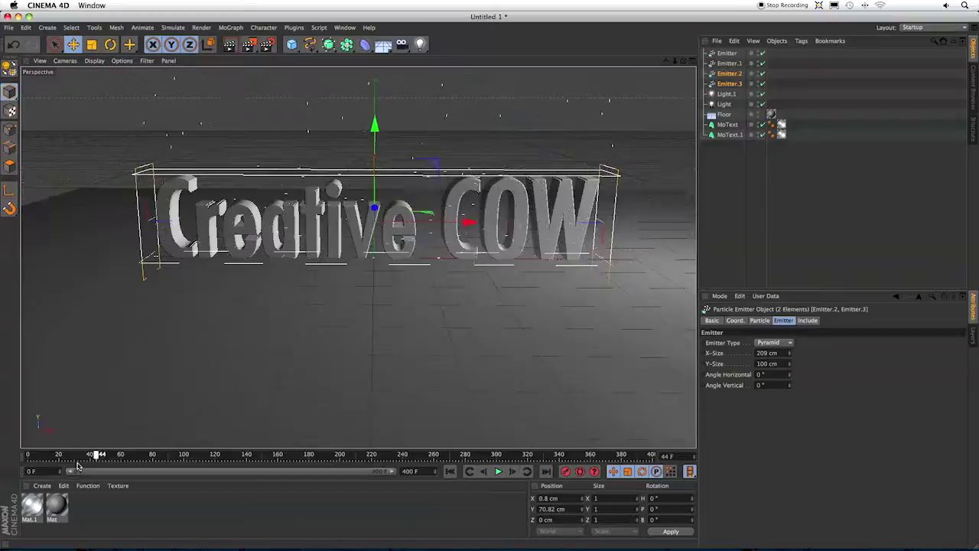
pyautogui.hotkey('shift', 'f')
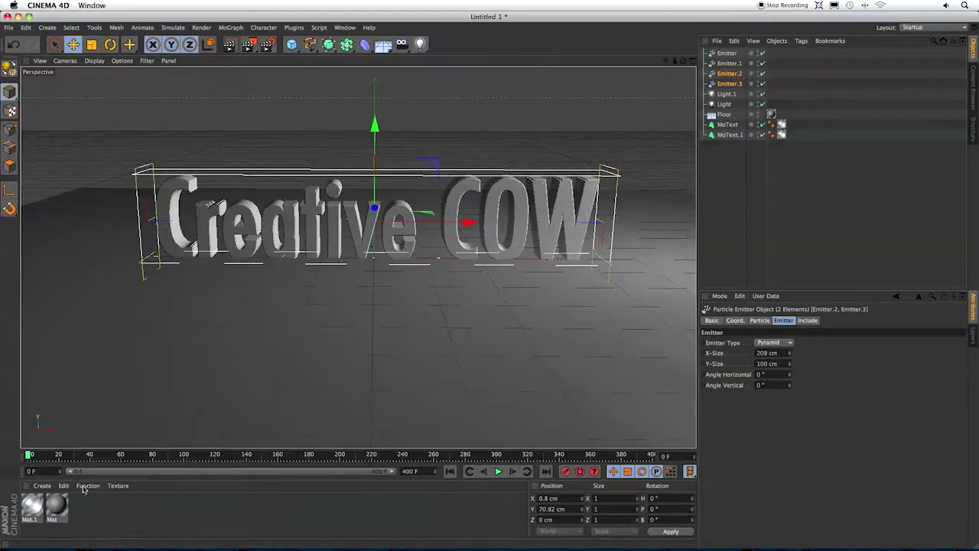
# Create a PyroCluster material and a PyroCluster - VolumeTracer material.
pyautogui.click(42, 487)
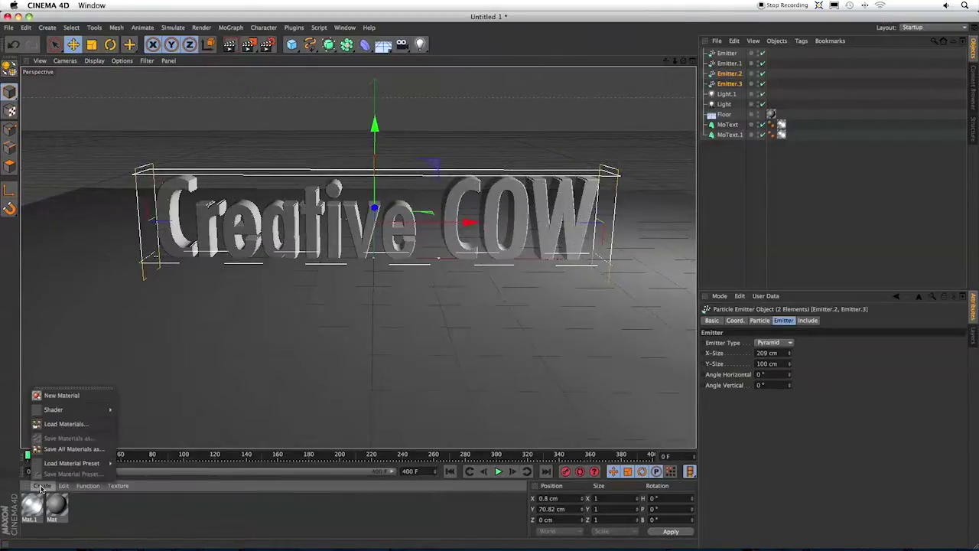
pyautogui.moveTo(60, 411)
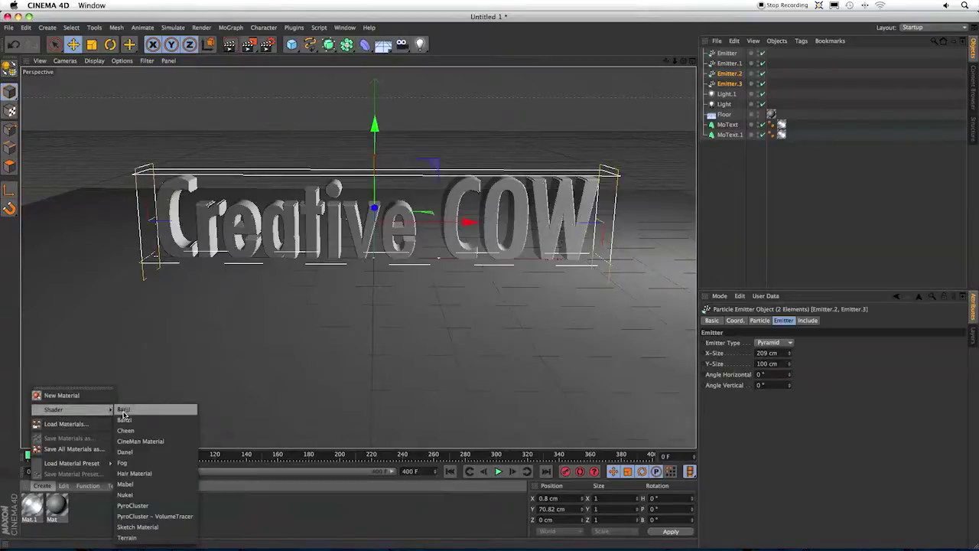
pyautogui.click(132, 505)
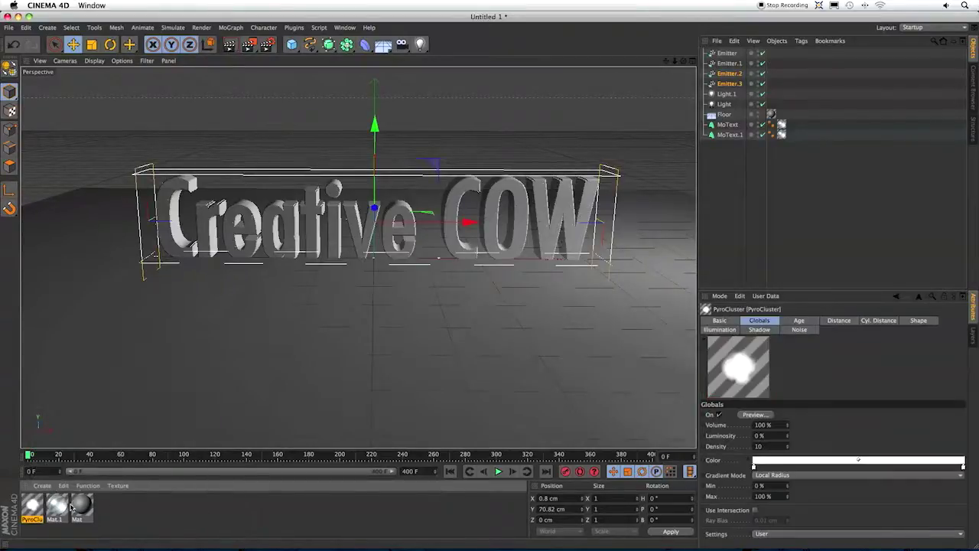
pyautogui.click(43, 487)
pyautogui.moveTo(48, 410)
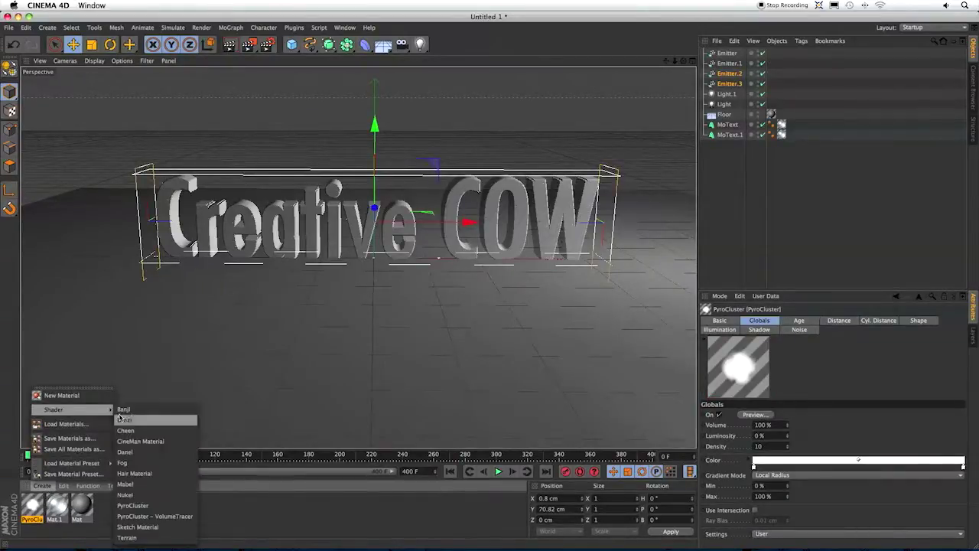
pyautogui.click(143, 516)
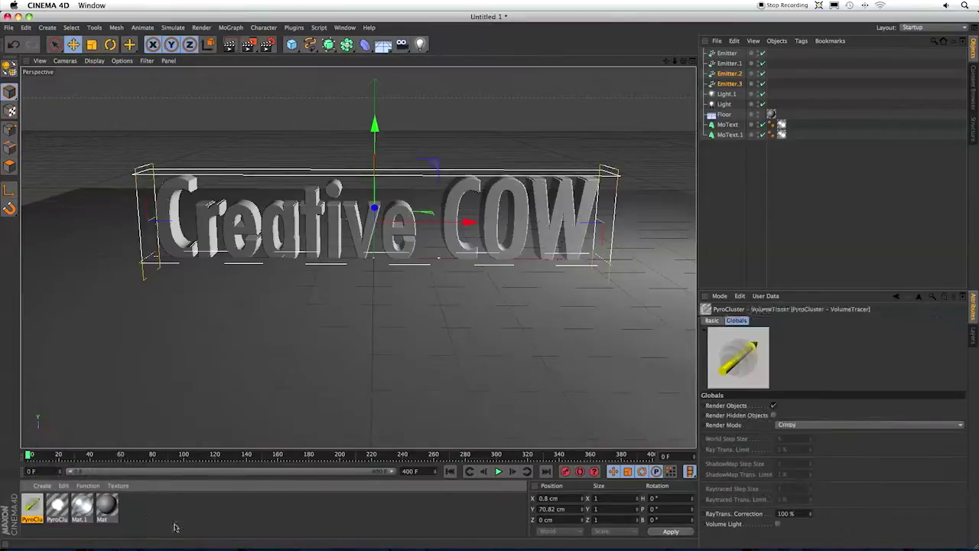
pyautogui.click(176, 527)
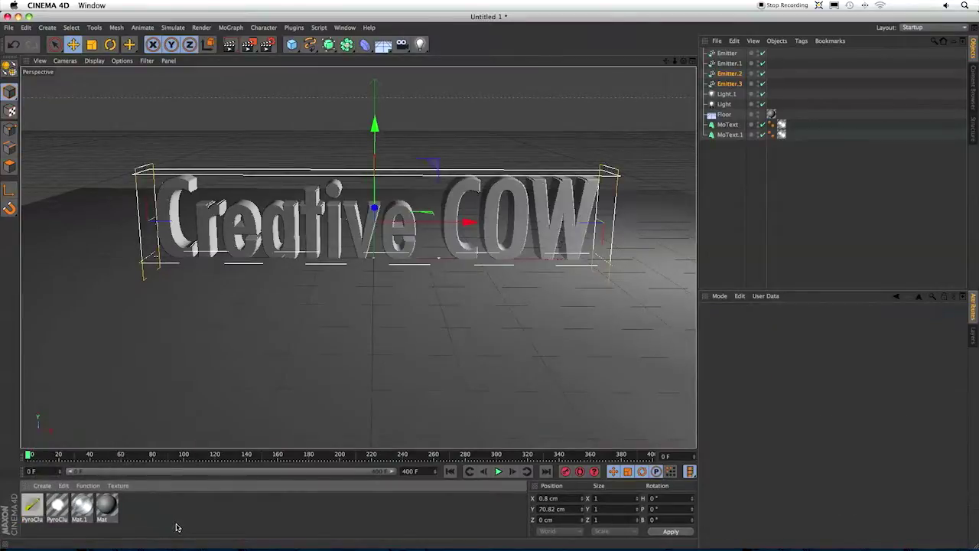
# Give the PyroCluster material Volume 80%, Luminosity 50% and Density 2.
pyautogui.doubleClick(56, 505)
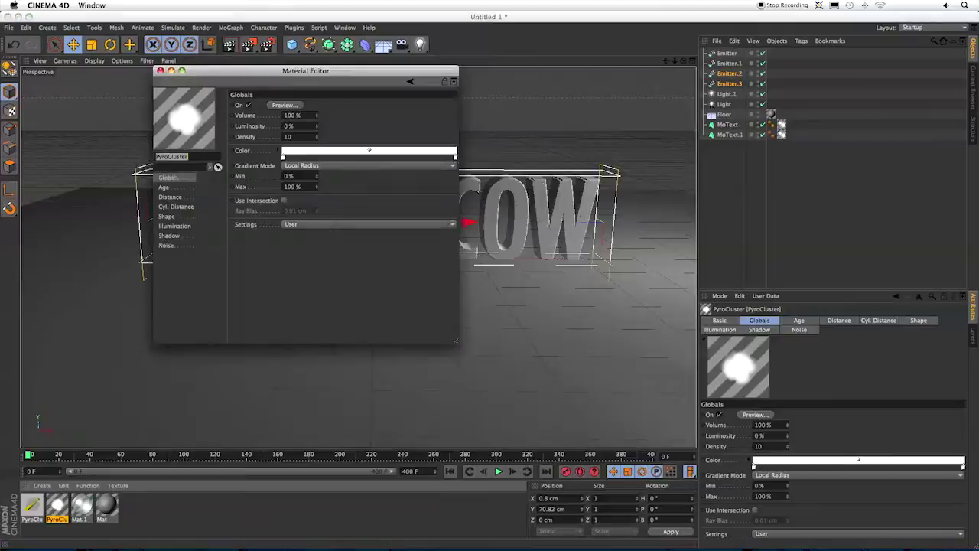
pyautogui.write('80')
pyautogui.press('Return')
pyautogui.doubleClick(285, 125)
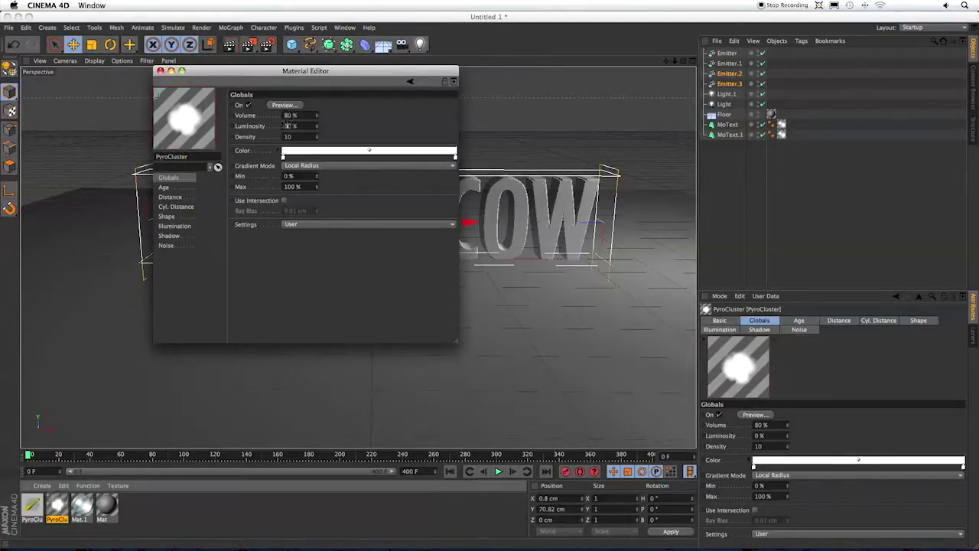
pyautogui.write('50')
pyautogui.press('Tab')
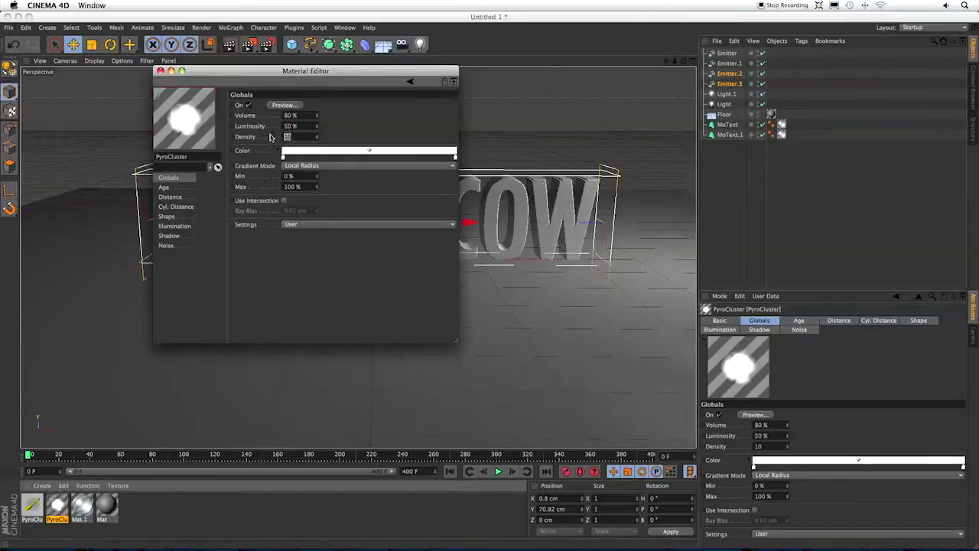
pyautogui.write('2')
pyautogui.press('Return')
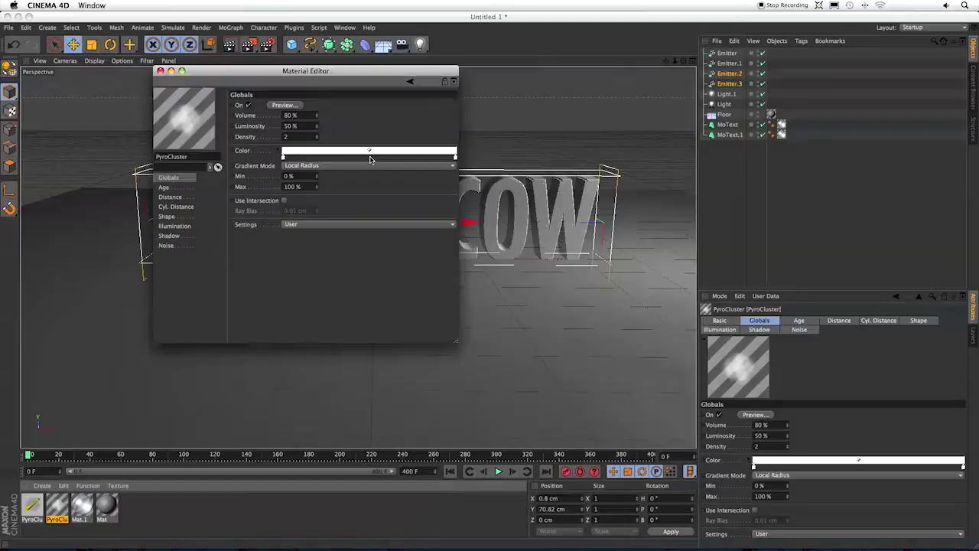
# Add a green knot to the middle of the PyroCluster Globals colour gradient.
pyautogui.click(371, 159)
pyautogui.doubleClick(371, 159)
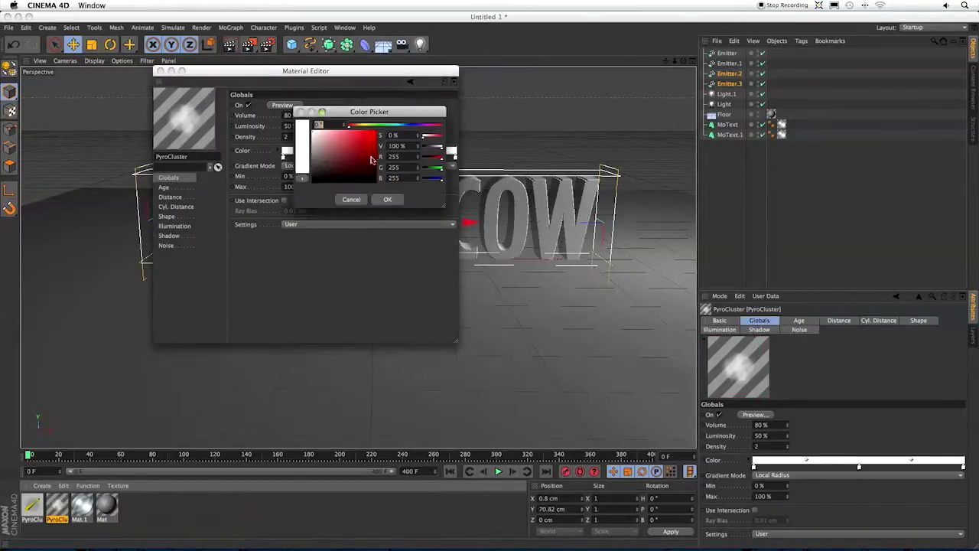
pyautogui.doubleClick(393, 157)
pyautogui.write('0')
pyautogui.press('Tab')
pyautogui.press('Tab')
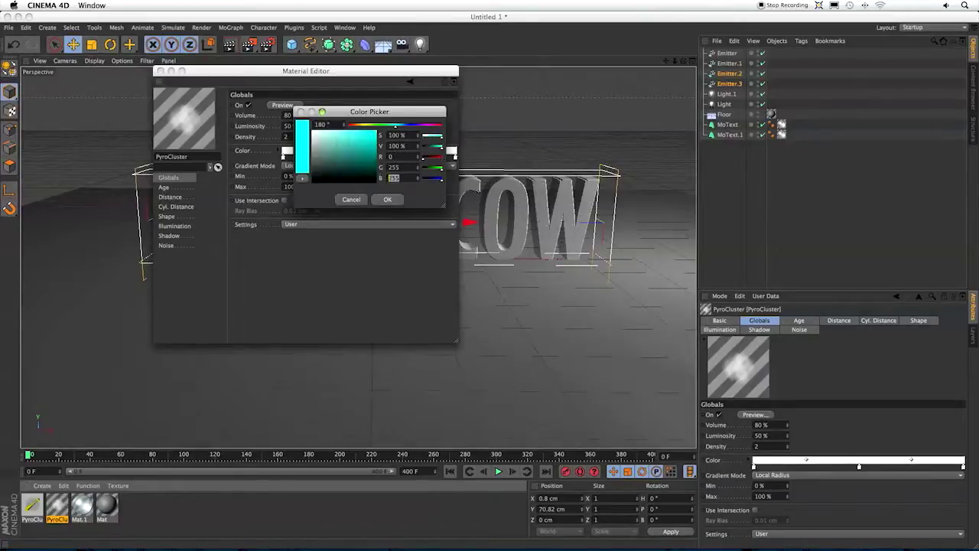
pyautogui.write('0')
pyautogui.click(387, 199)
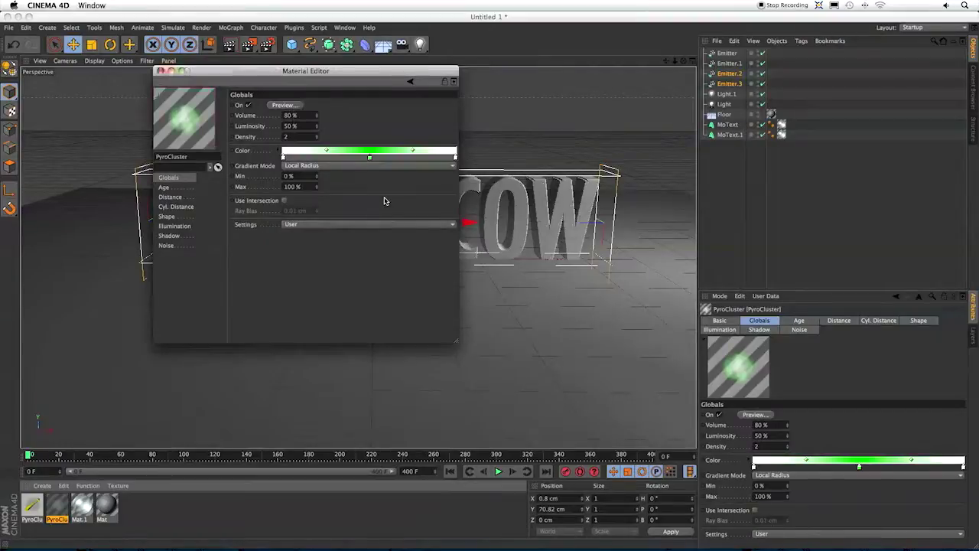
# Make the PyroCluster Age Radius gradient knot black and widen its black portion.
pyautogui.click(385, 200)
pyautogui.click(165, 187)
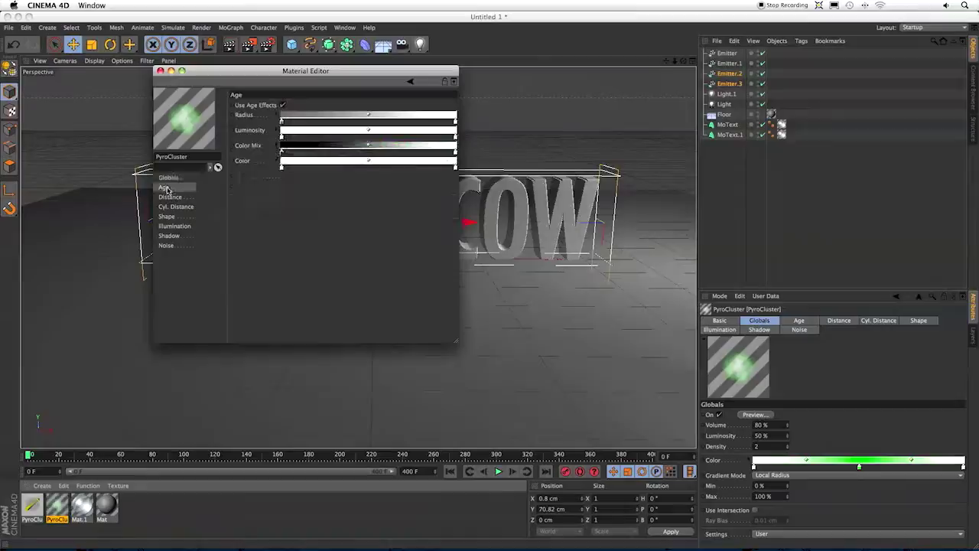
pyautogui.doubleClick(282, 122)
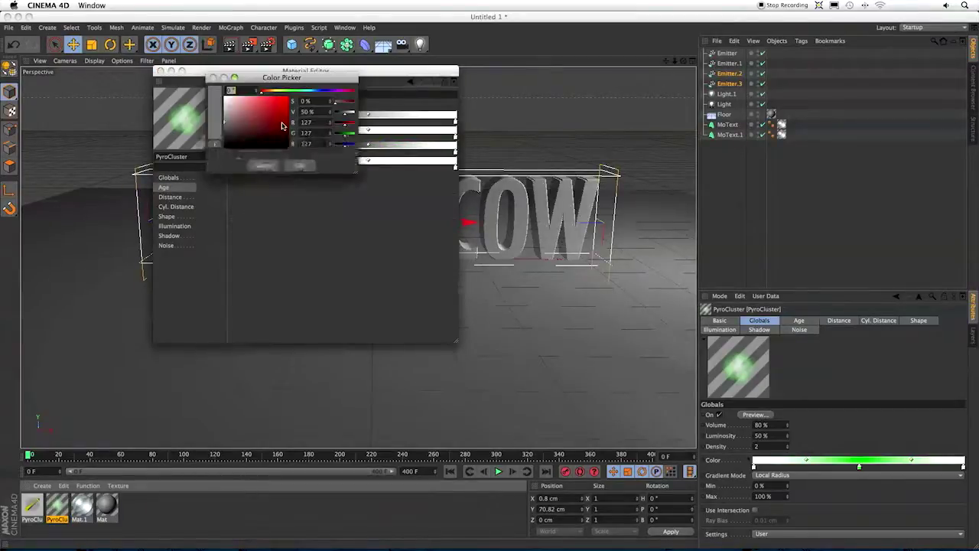
pyautogui.click(287, 150)
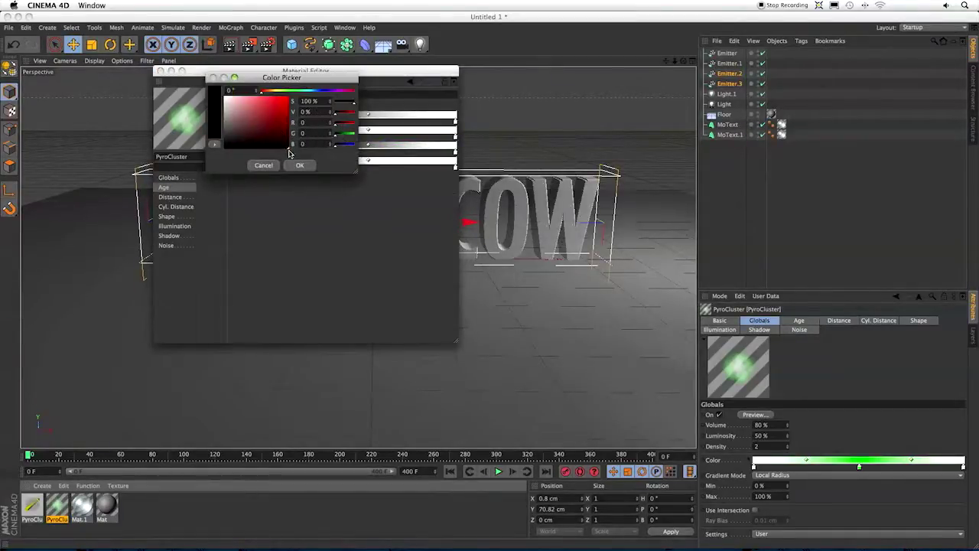
pyautogui.click(295, 166)
pyautogui.moveTo(369, 115); pyautogui.dragTo(309, 116)
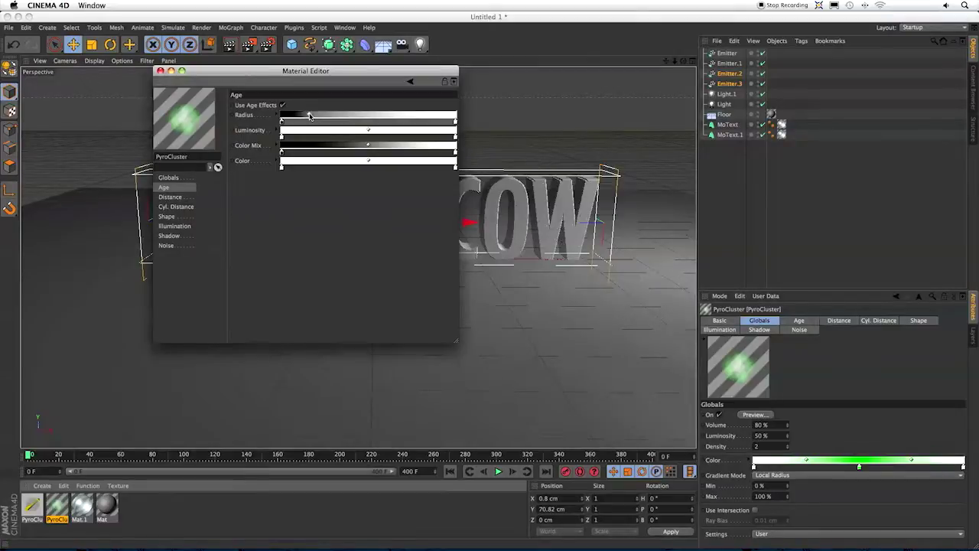
# Turn on automatic puff rotation with H, P and B at 360 and Max. Visible 1000.
pyautogui.click(165, 218)
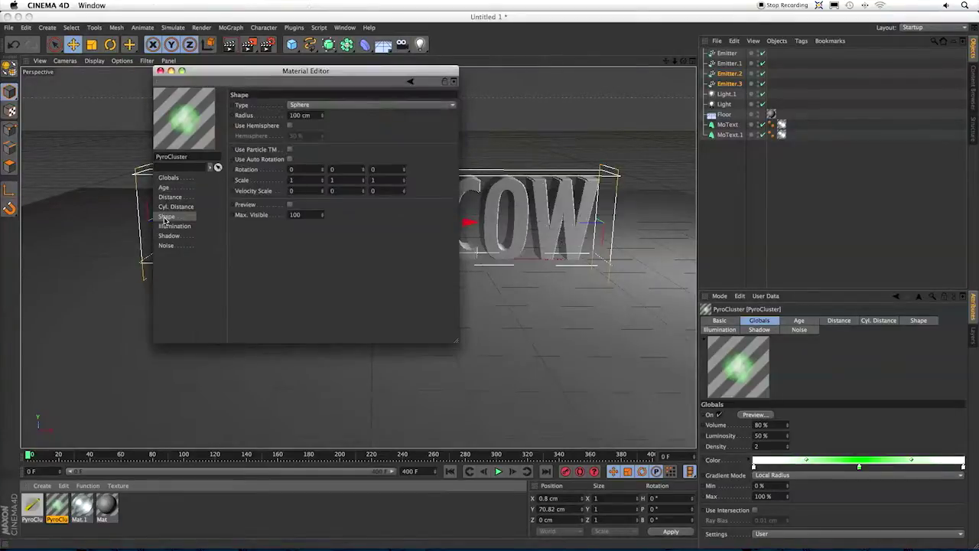
pyautogui.click(289, 159)
pyautogui.doubleClick(293, 169)
pyautogui.write('360')
pyautogui.doubleClick(335, 170)
pyautogui.write('360')
pyautogui.doubleClick(373, 169)
pyautogui.write('360')
pyautogui.write('100')
pyautogui.write('0')
pyautogui.press('Return')
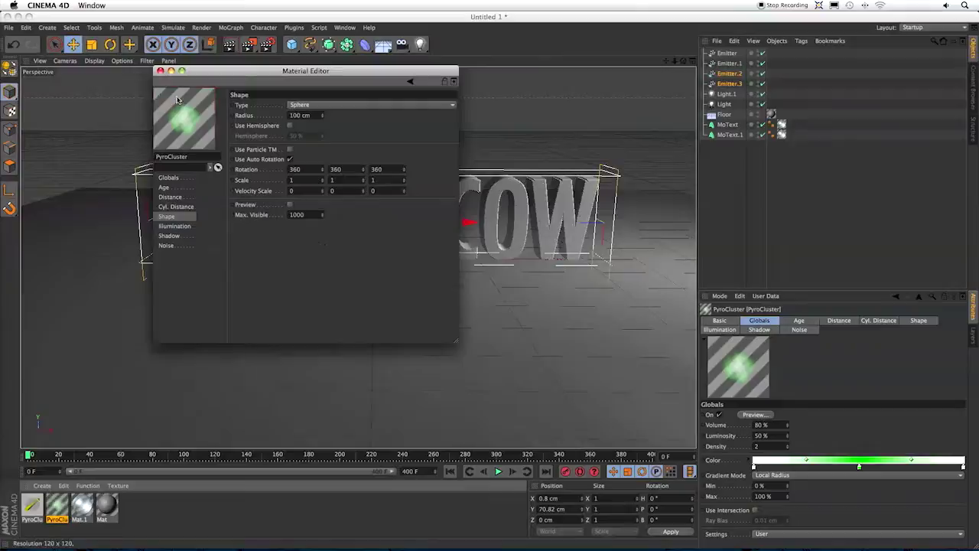
# Enable PyroCluster illumination with 70% self-illumination.
pyautogui.click(173, 227)
pyautogui.click(285, 105)
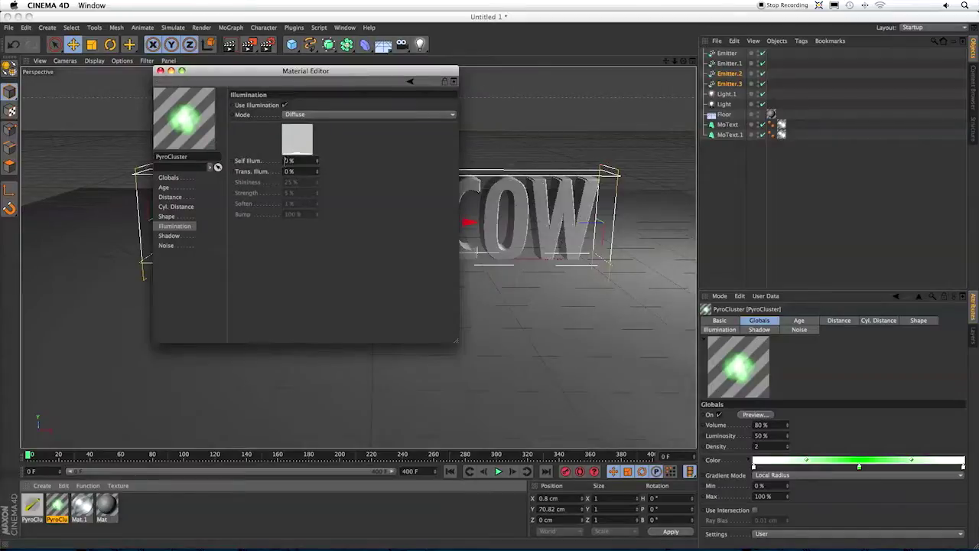
pyautogui.write('70')
pyautogui.press('Return')
# Turn off the PyroCluster's Self Shadows and Receive Shadows.
pyautogui.click(169, 235)
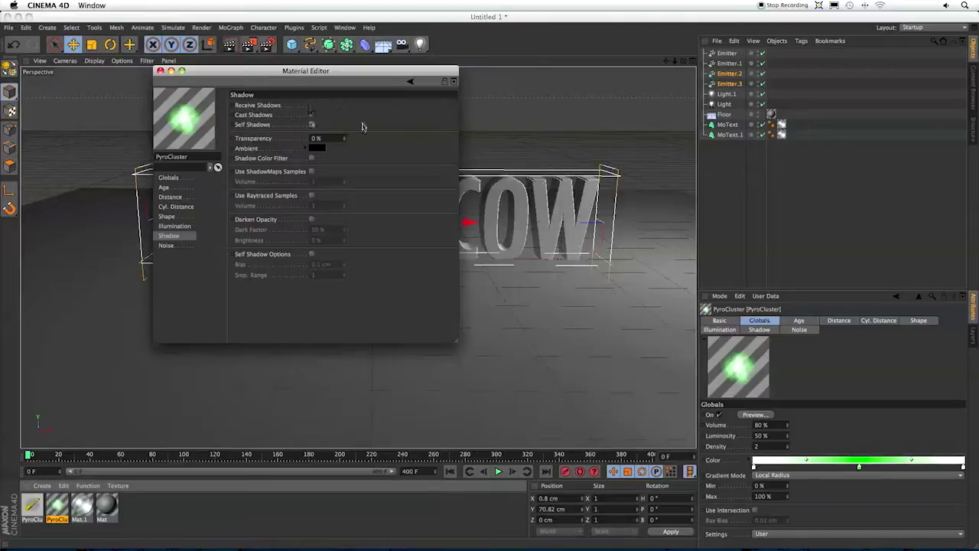
pyautogui.click(311, 125)
pyautogui.click(313, 105)
pyautogui.click(166, 246)
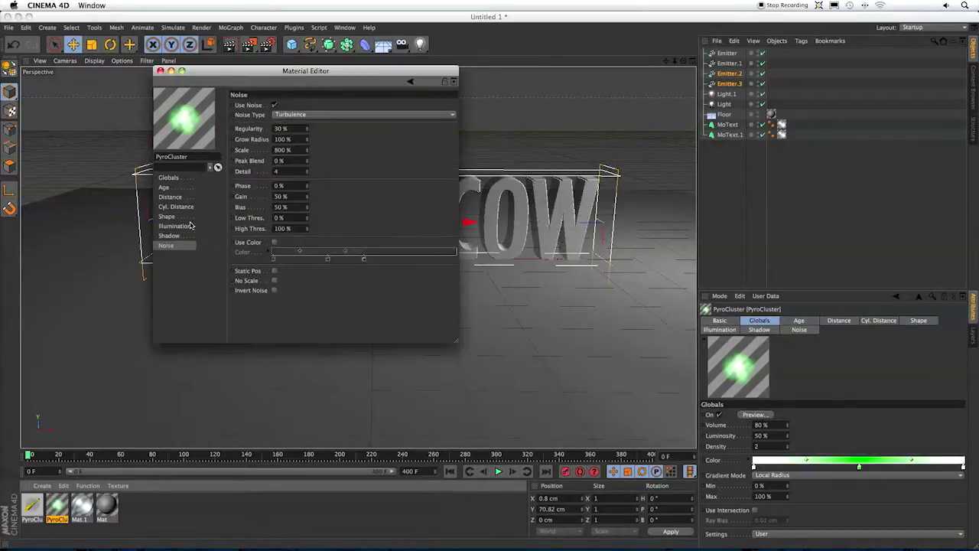
# Set Fractal noise with grow radius 30%, scale 300%, peak blend 80%, detail 5, phase 590%.
pyautogui.click(312, 115)
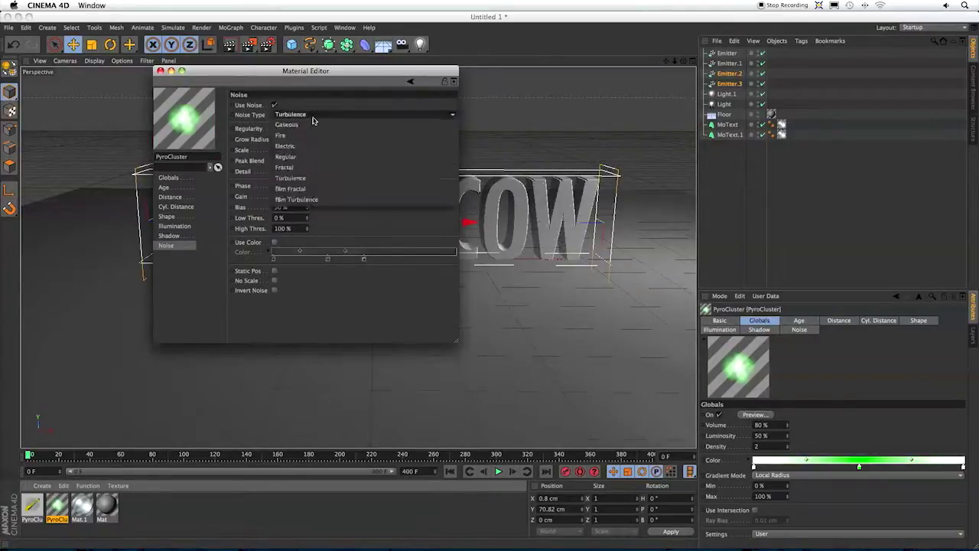
pyautogui.click(300, 168)
pyautogui.doubleClick(280, 139)
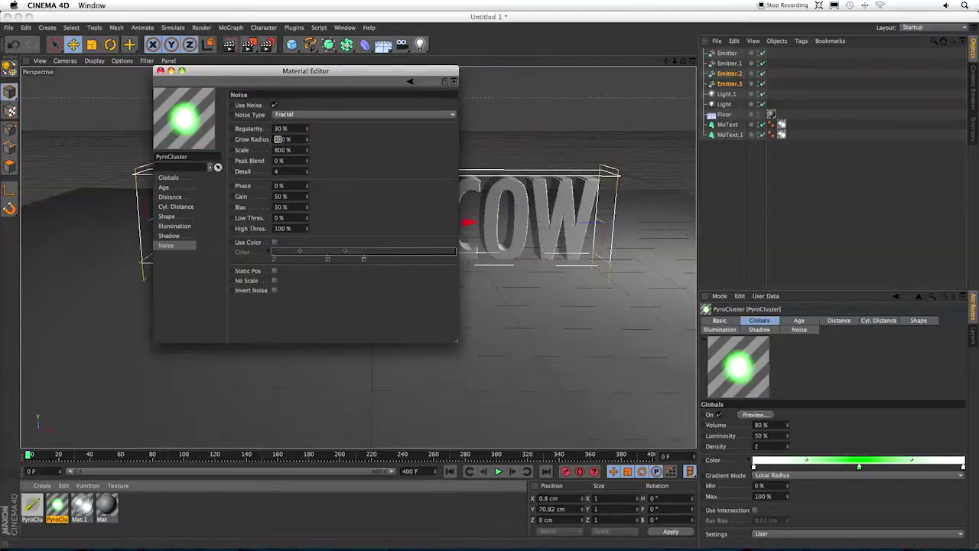
pyautogui.write('30')
pyautogui.press('Tab')
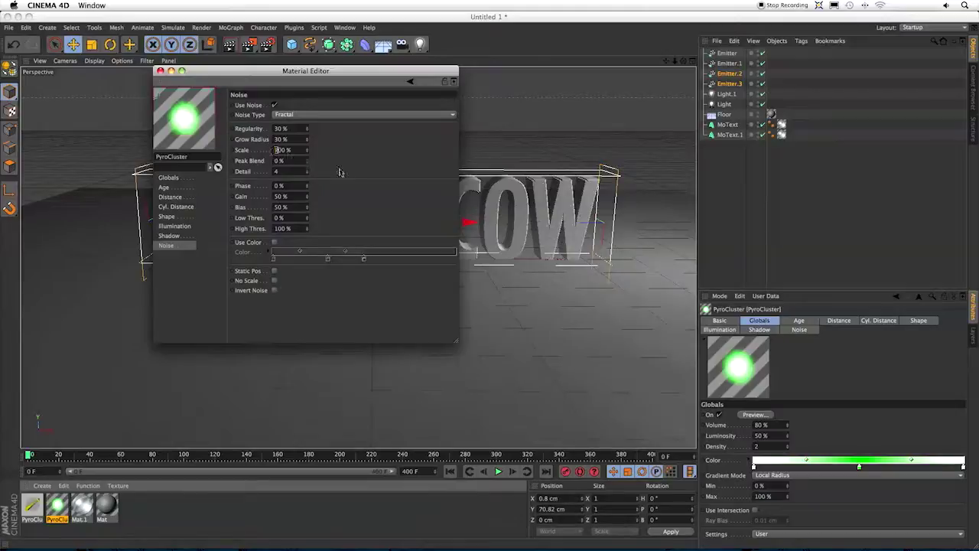
pyautogui.write('300')
pyautogui.press('Tab')
pyautogui.write('80')
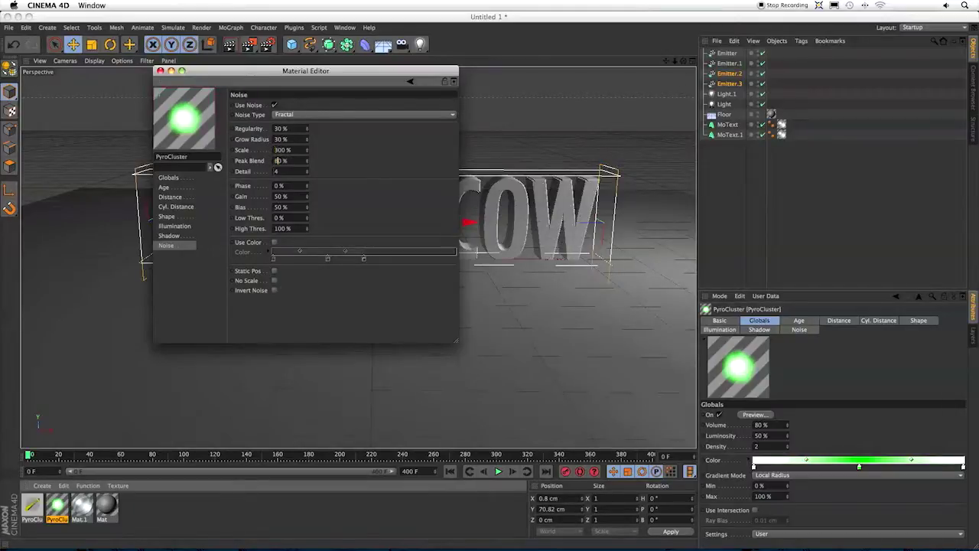
pyautogui.press('Tab')
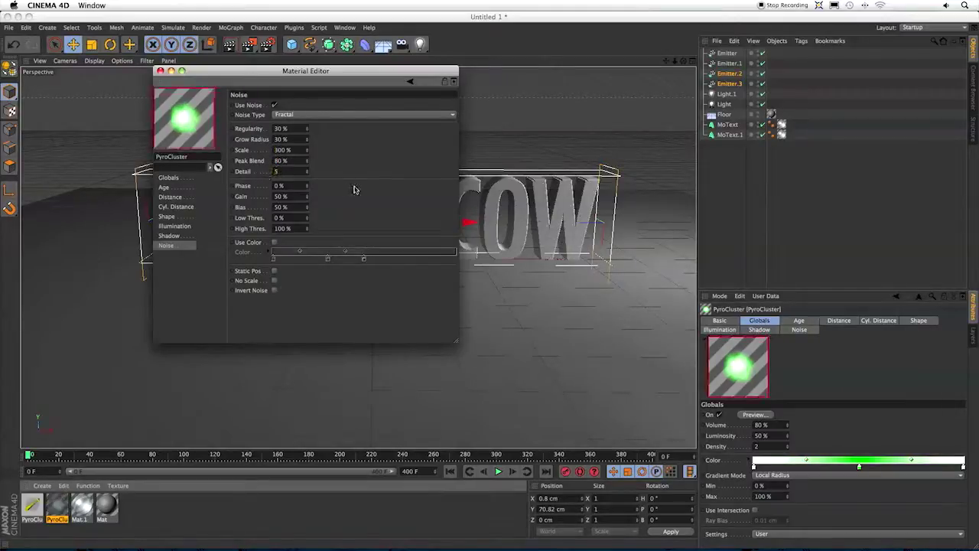
pyautogui.write('5')
pyautogui.press('Tab')
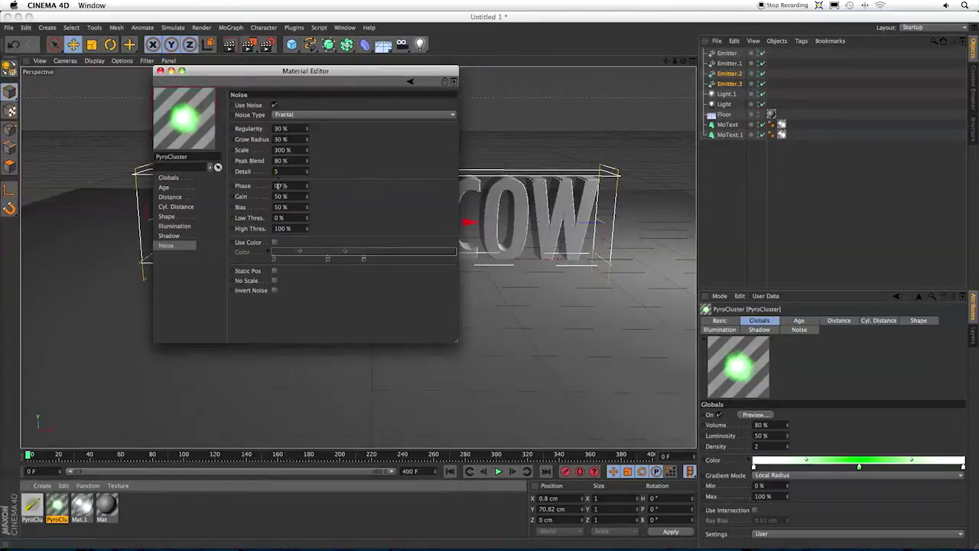
pyautogui.write('590')
pyautogui.press('Return')
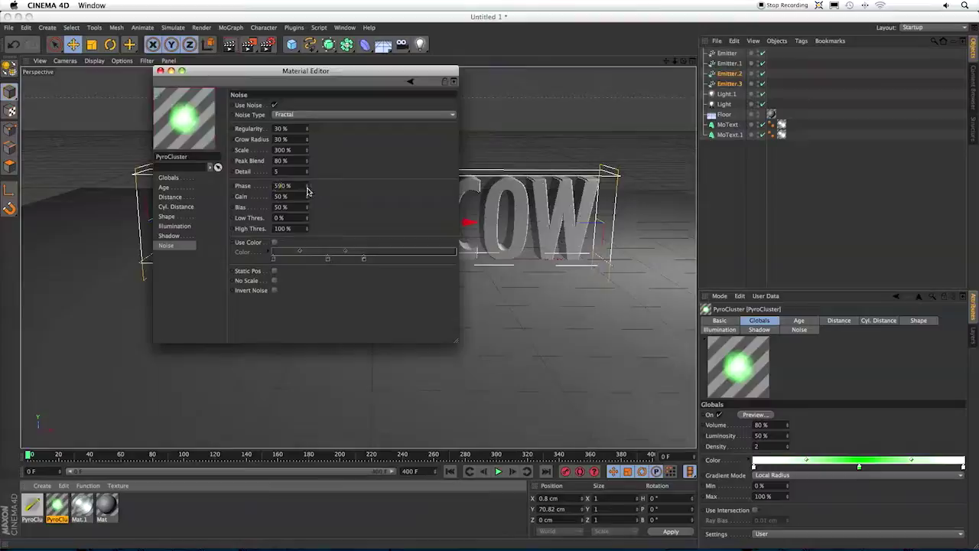
# Restore phase to 590% and set gain 60% and low threshold 20%.
pyautogui.click(307, 188)
pyautogui.moveTo(307, 189); pyautogui.dragTo(306, 188)
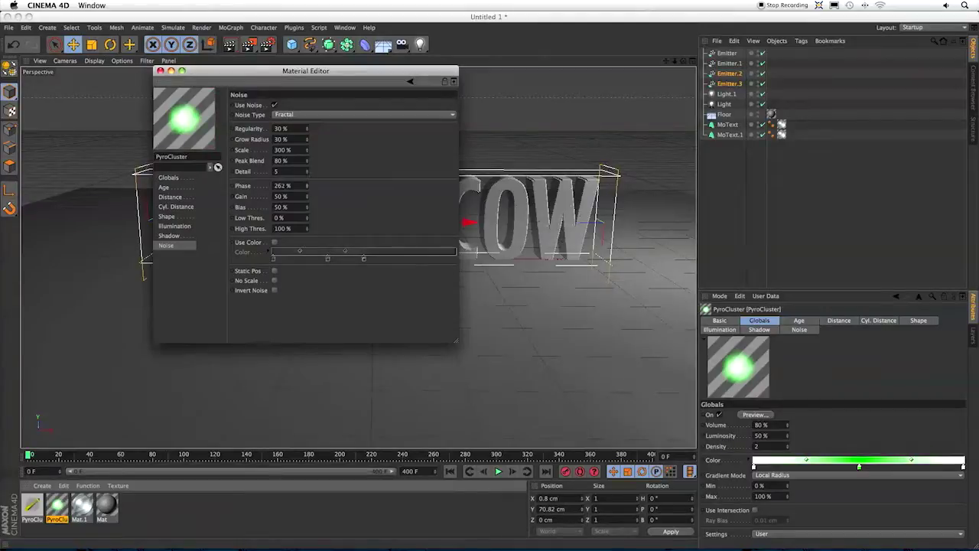
pyautogui.moveTo(307, 186); pyautogui.dragTo(308, 186)
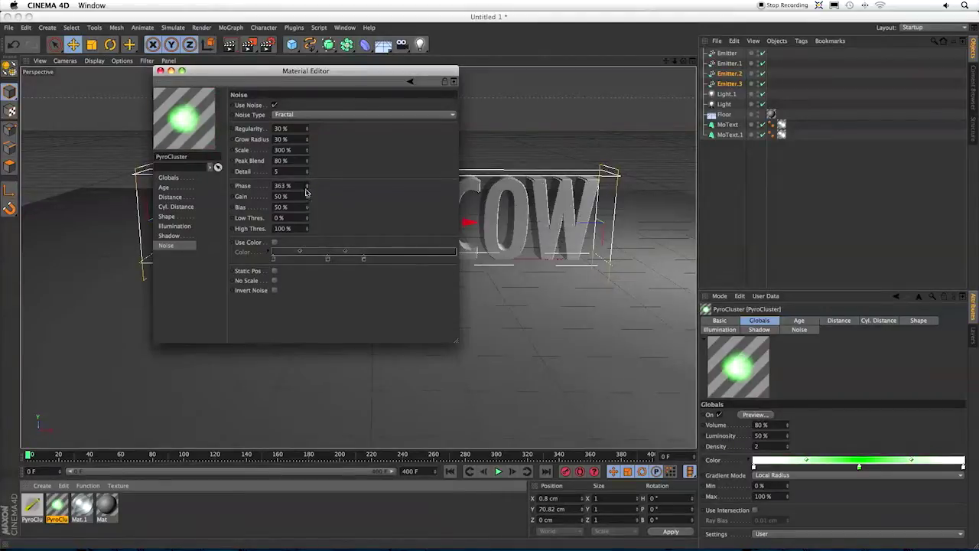
pyautogui.doubleClick(281, 186)
pyautogui.write('590')
pyautogui.press('Return')
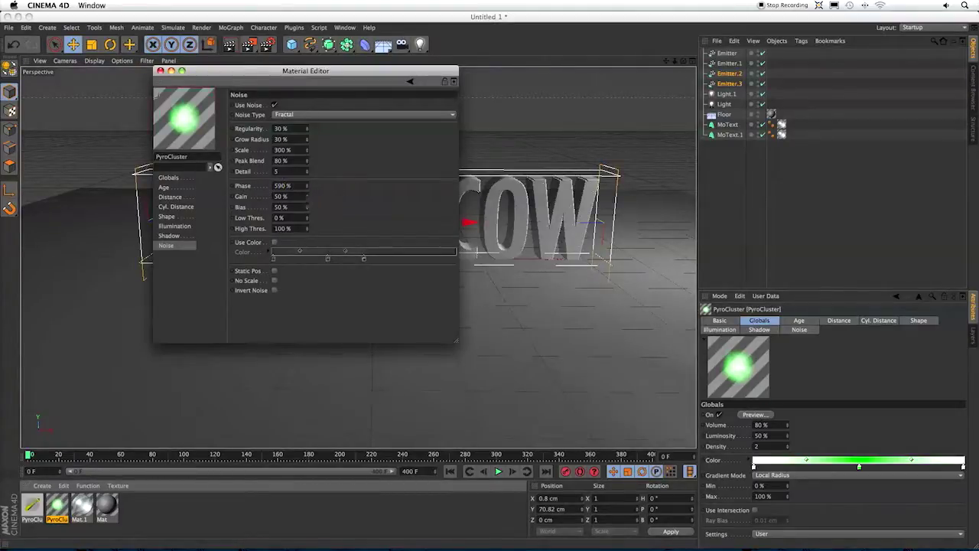
pyautogui.click(276, 196)
pyautogui.write('2')
pyautogui.press('Return')
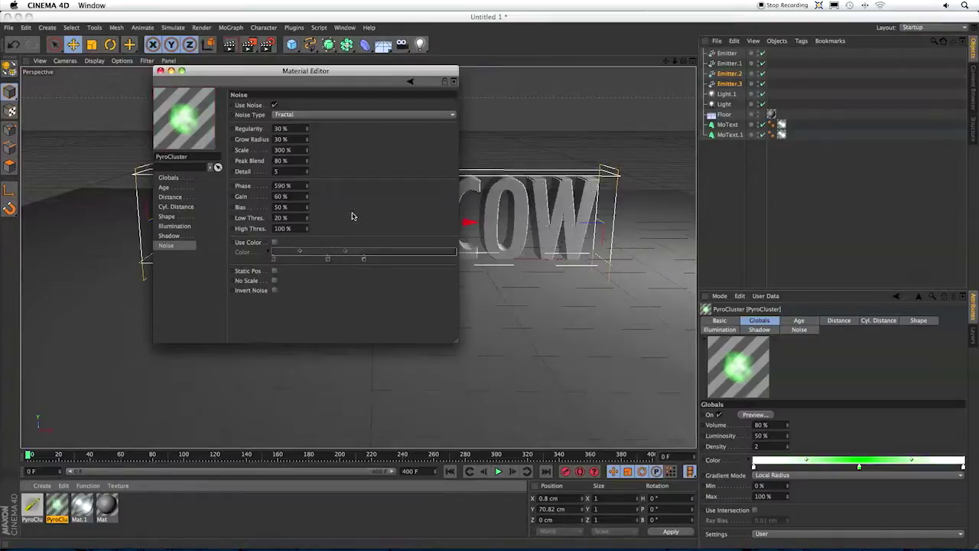
# Set the VolumeTracer material to Hazy render mode with Volume Light, and add an Environment object.
pyautogui.click(160, 71)
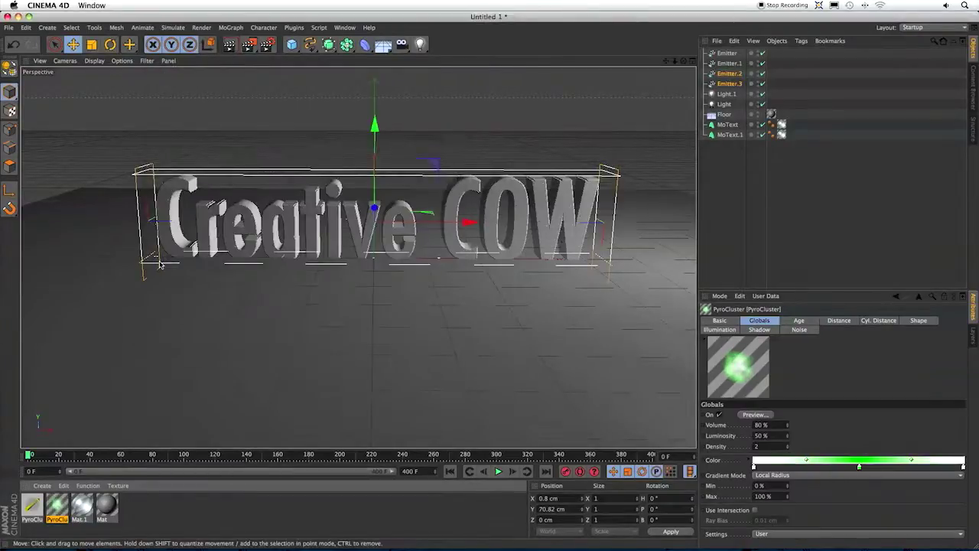
pyautogui.doubleClick(31, 507)
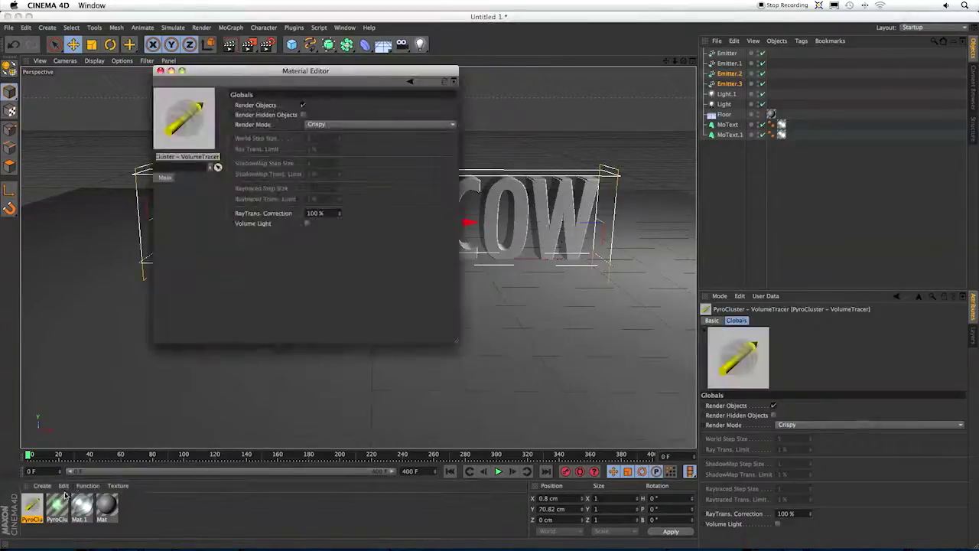
pyautogui.click(333, 123)
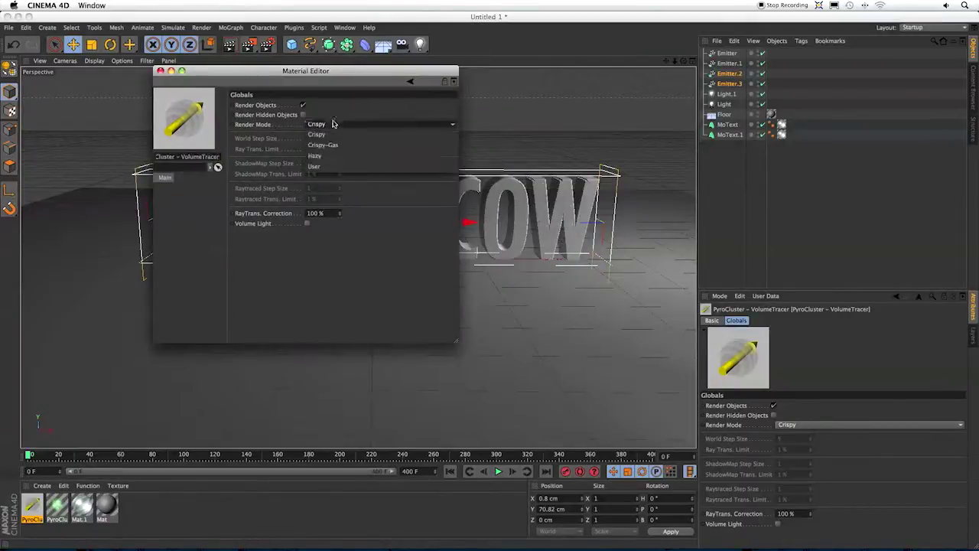
pyautogui.click(341, 157)
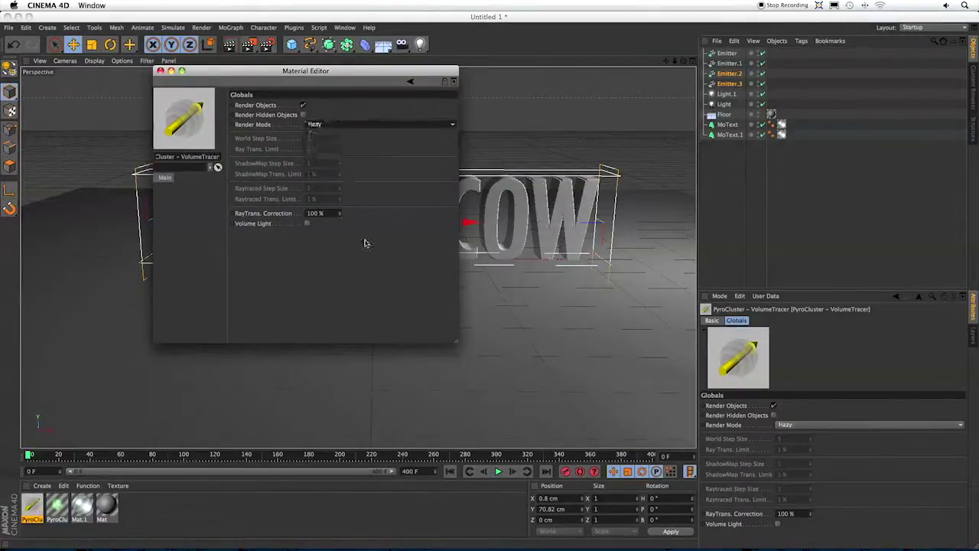
pyautogui.click(306, 223)
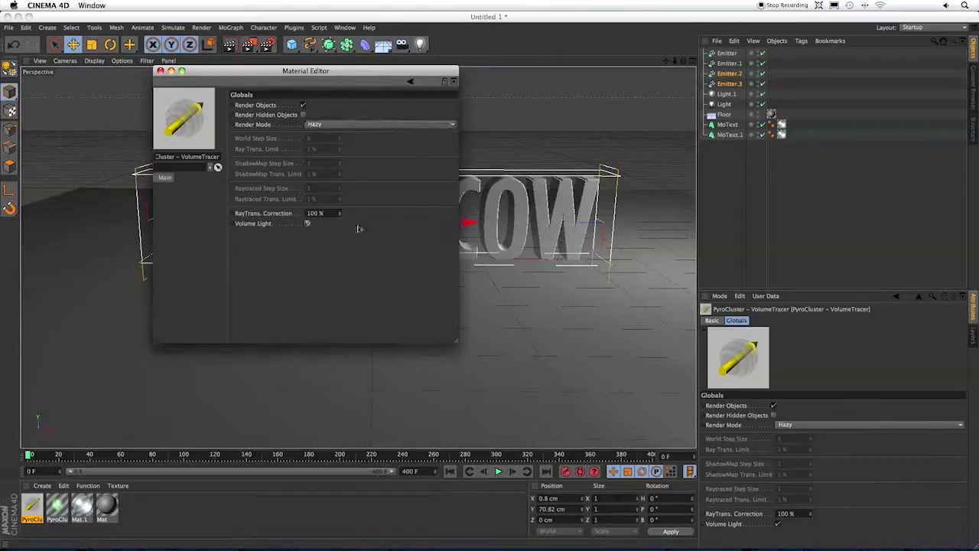
pyautogui.click(161, 71)
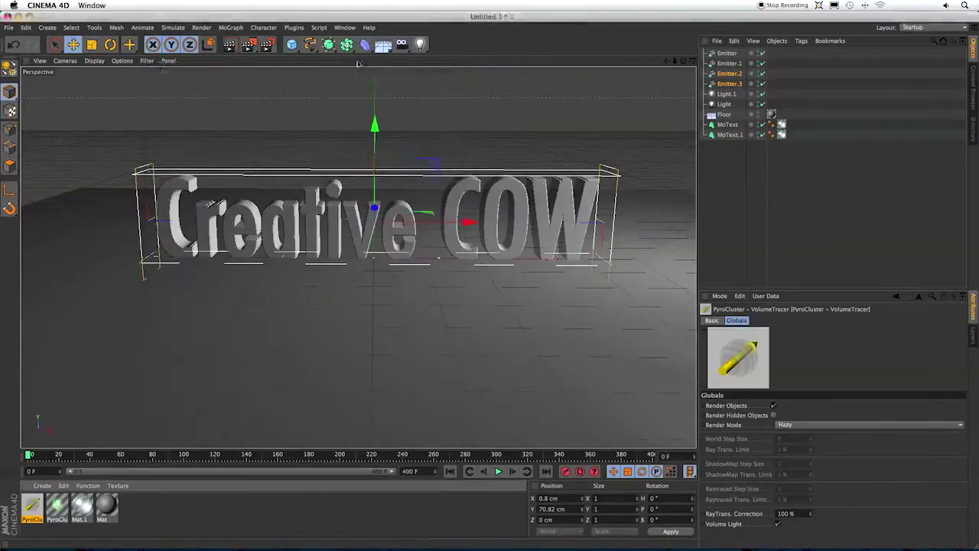
pyautogui.moveTo(382, 45); pyautogui.dragTo(411, 92)
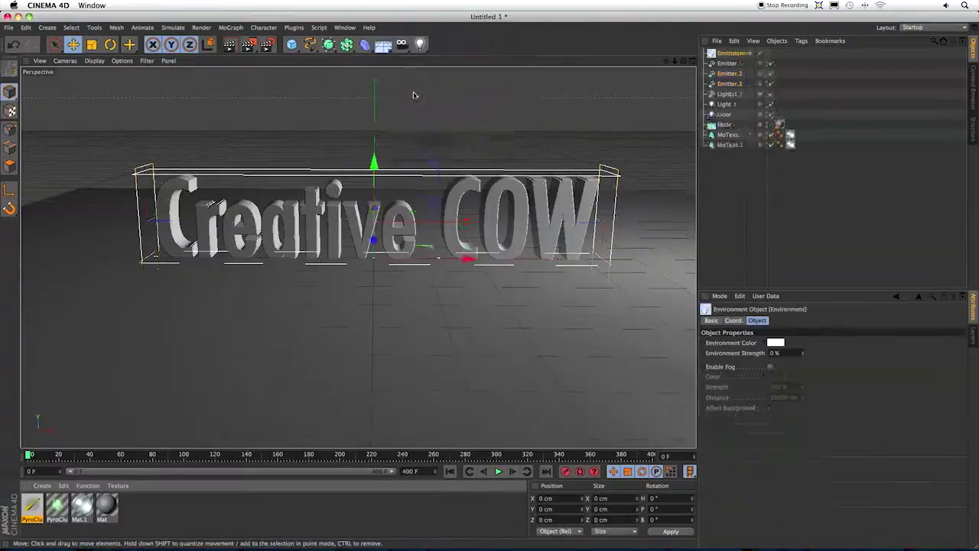
# Put the VolumeTracer on Environment and the PyroCluster material on Emitter, copying its tag to the other emitters.
pyautogui.moveTo(40, 506); pyautogui.dragTo(736, 55)
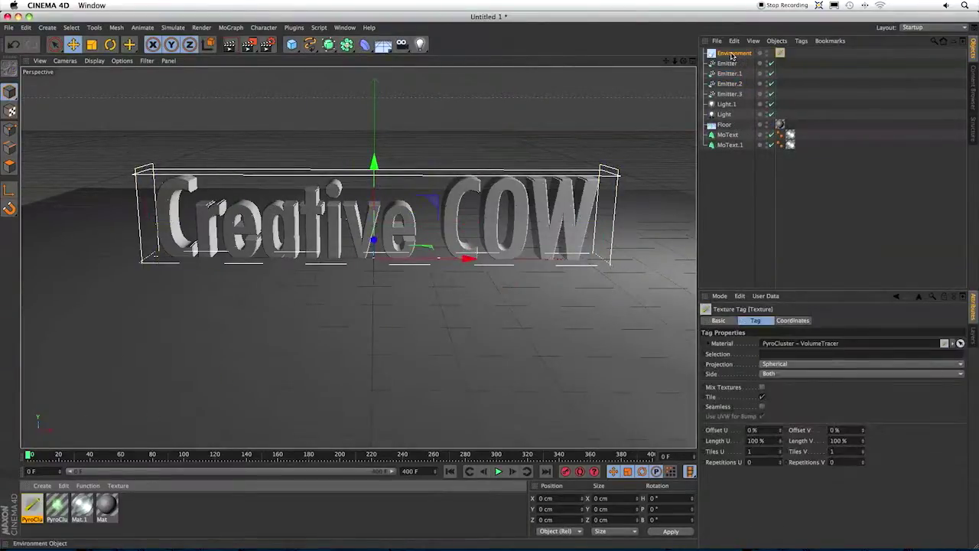
pyautogui.click(57, 506)
pyautogui.moveTo(57, 509); pyautogui.dragTo(731, 64)
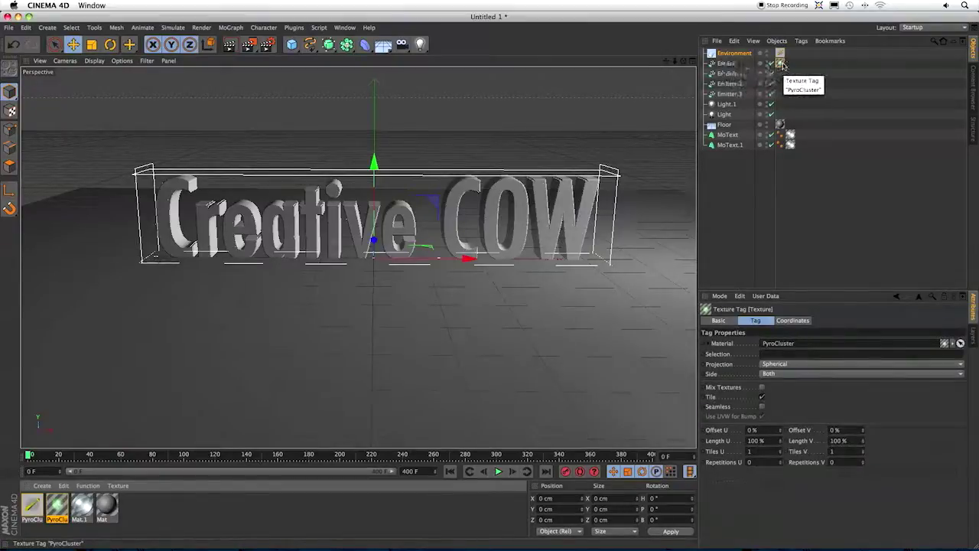
pyautogui.moveTo(782, 65); pyautogui.dragTo(781, 94)
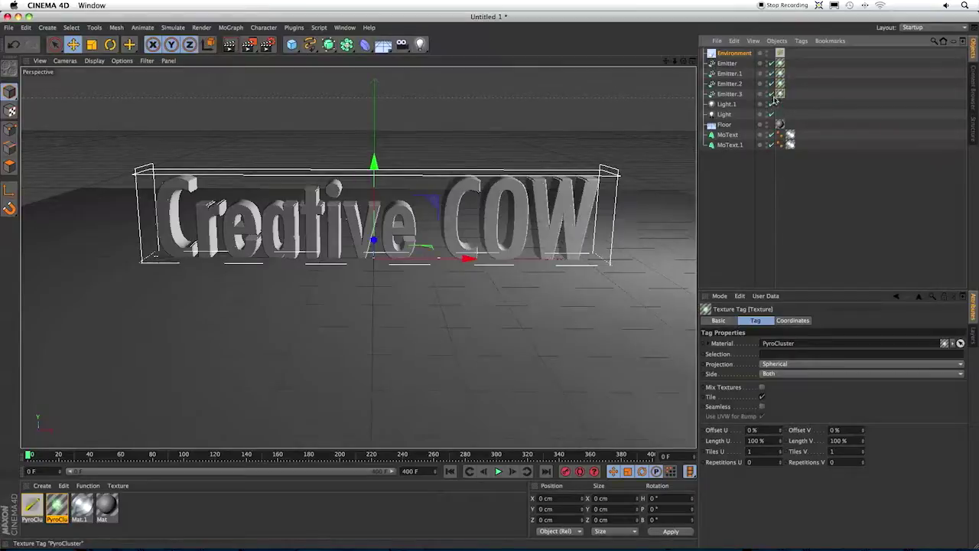
# Play the animation to frame 114 and render the viewport with Ctrl+R.
pyautogui.click(498, 474)
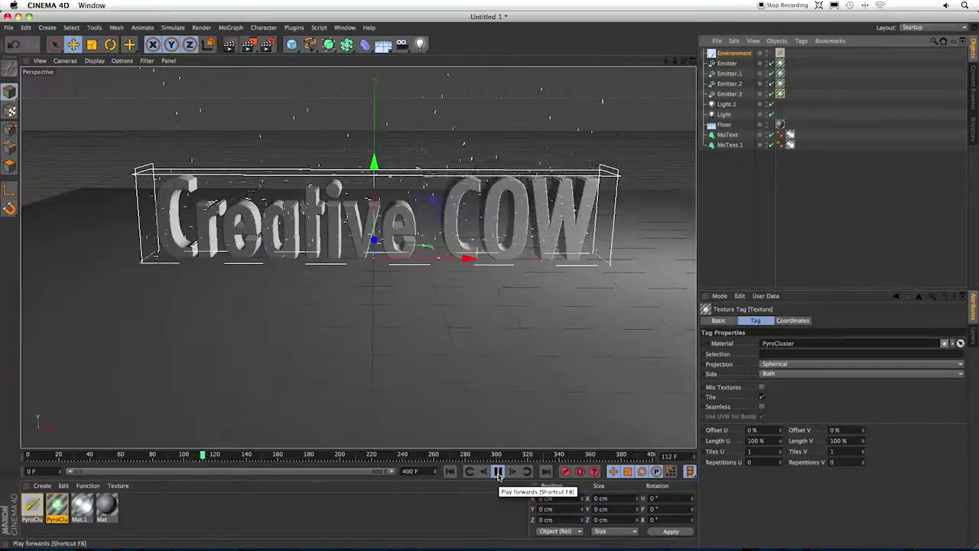
pyautogui.click(498, 474)
pyautogui.hotkey('ctrl', 'r')
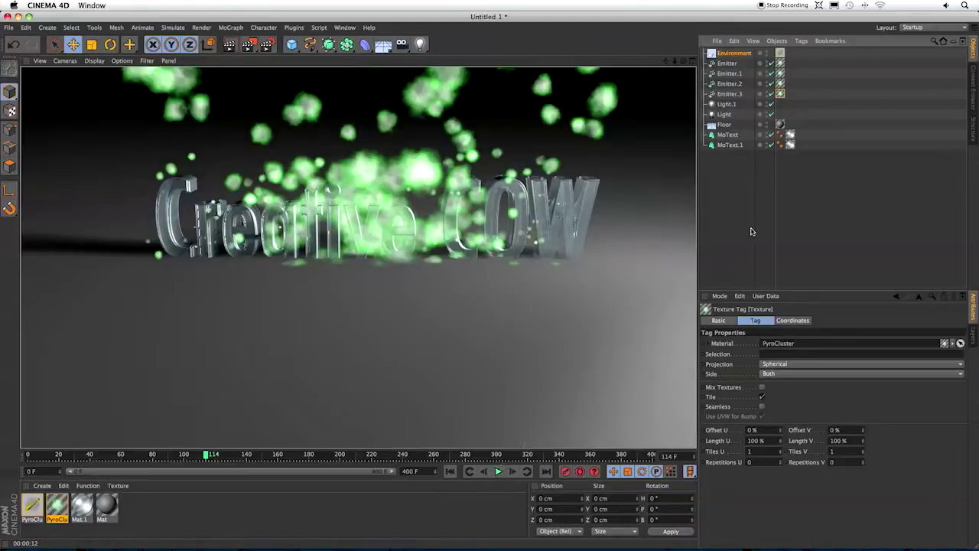
# Duplicate MoText.1 as MoText.2 and scale the copy down slightly.
pyautogui.click(729, 145)
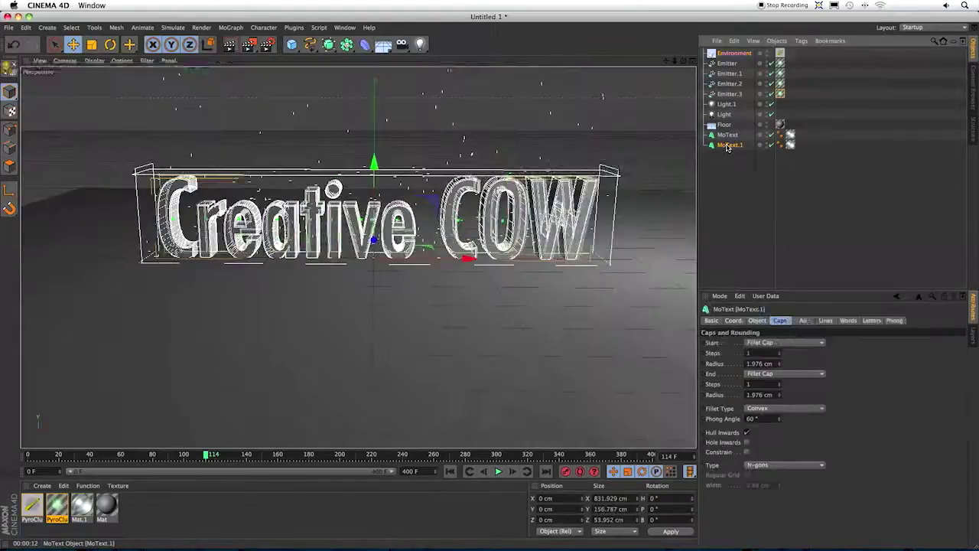
pyautogui.keyDown('ctrl'); pyautogui.moveTo(728, 148); pyautogui.dragTo(731, 157); pyautogui.keyUp('ctrl')
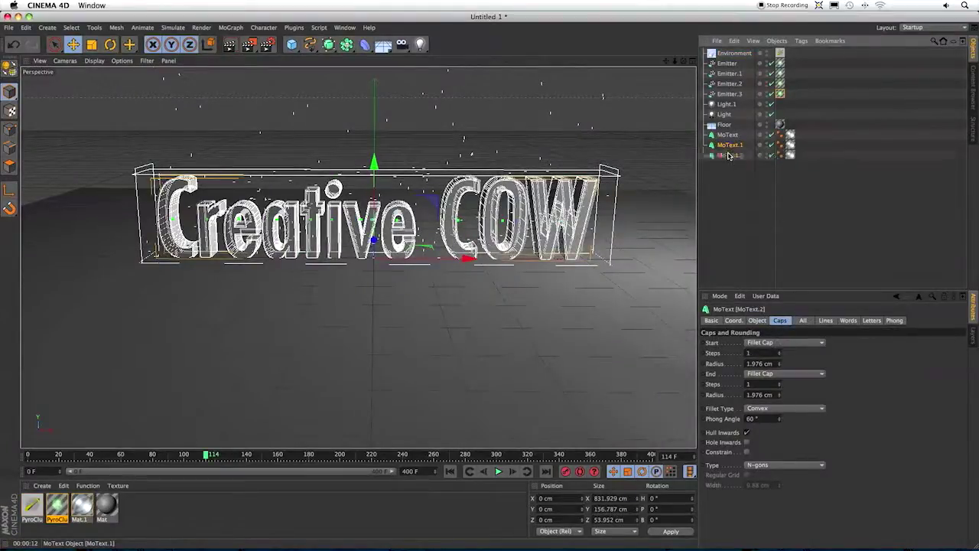
pyautogui.press('t')
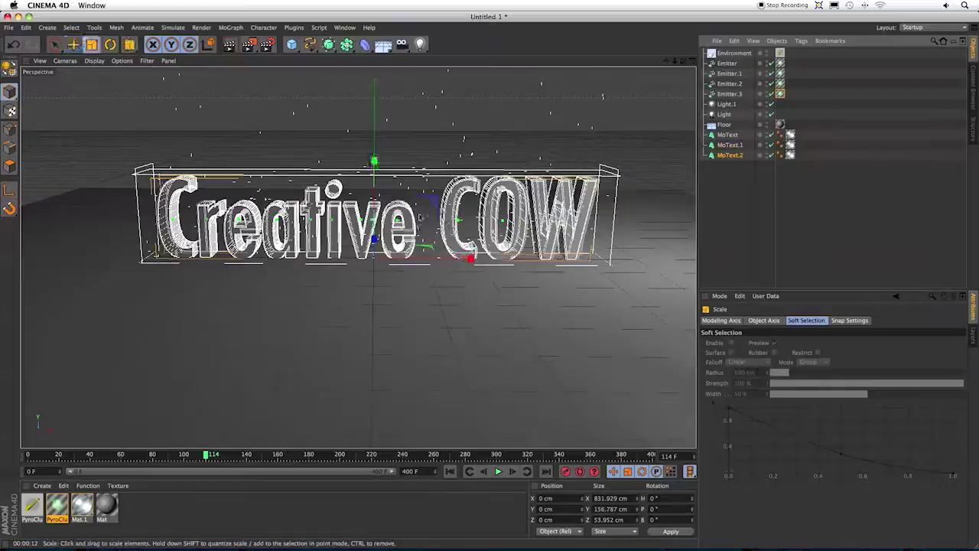
pyautogui.moveTo(419, 223); pyautogui.dragTo(417, 222)
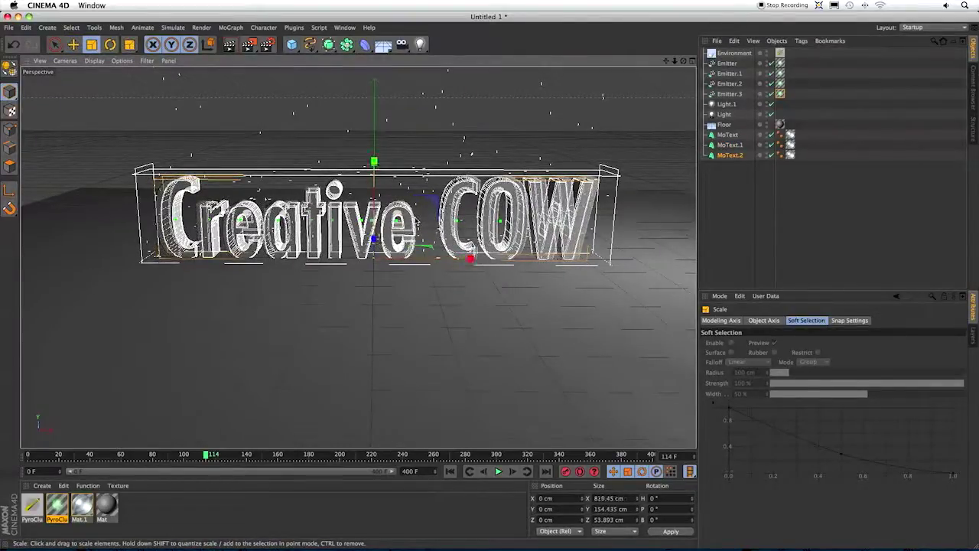
pyautogui.click(734, 219)
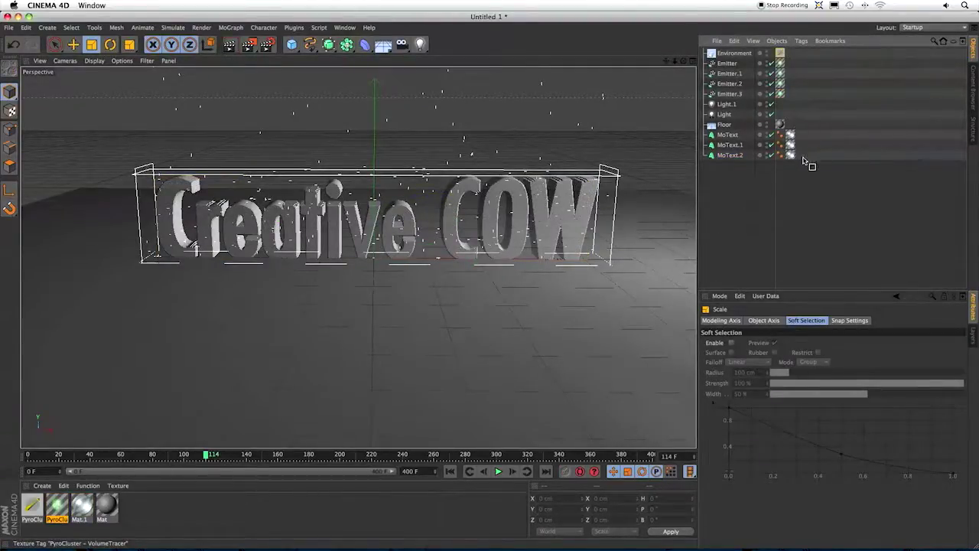
# Apply the PyroCluster material to MoText.2 and delete the Environment object.
pyautogui.moveTo(805, 161); pyautogui.dragTo(801, 155)
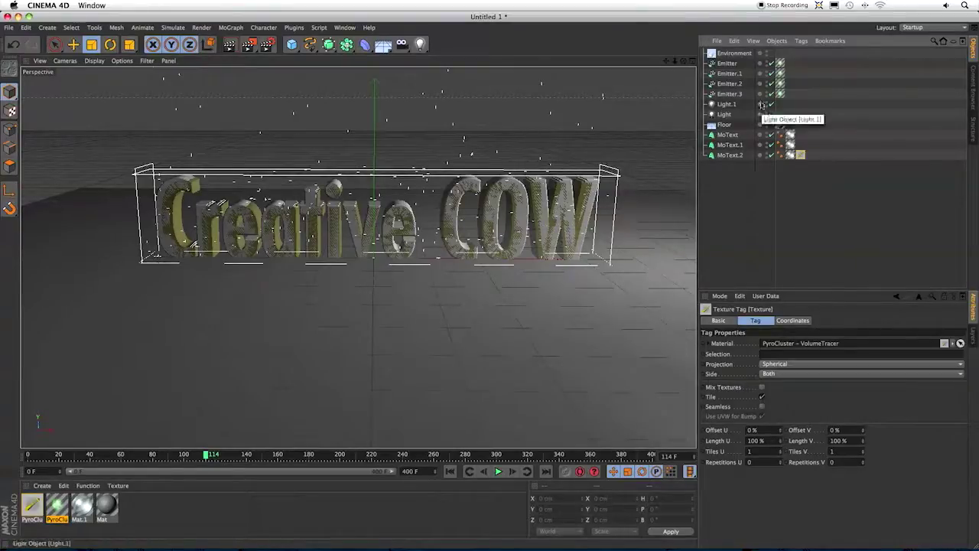
pyautogui.click(730, 54)
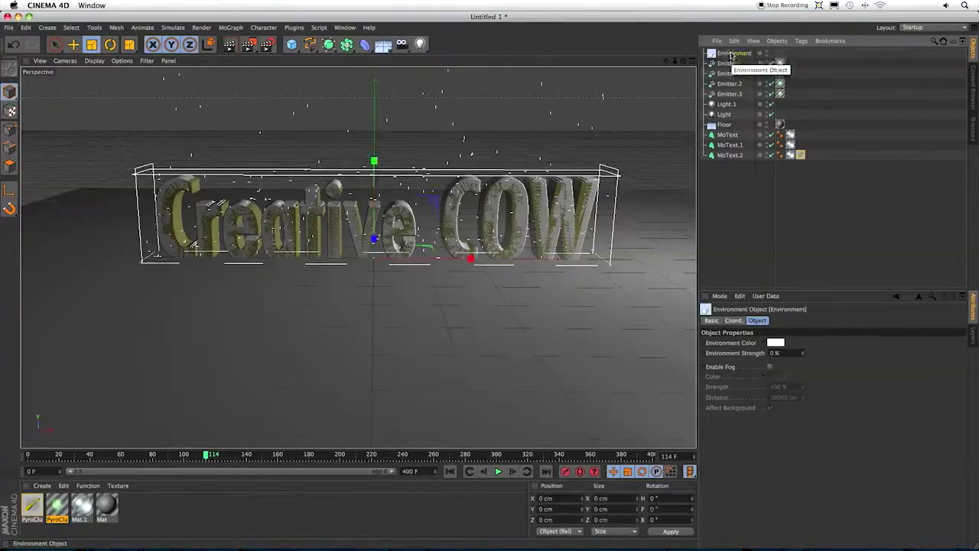
pyautogui.press('Delete')
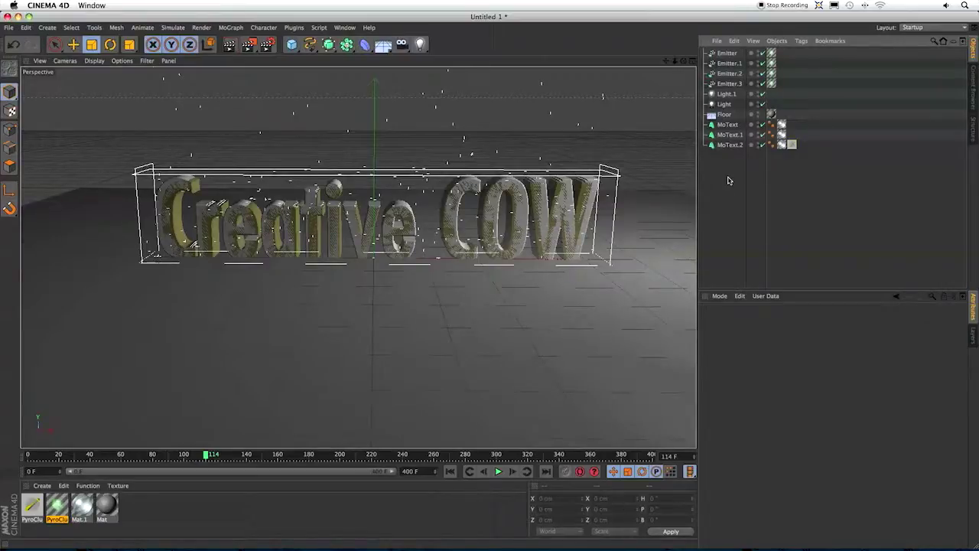
# Play the animation from the start and stop at frame 129.
pyautogui.click(450, 472)
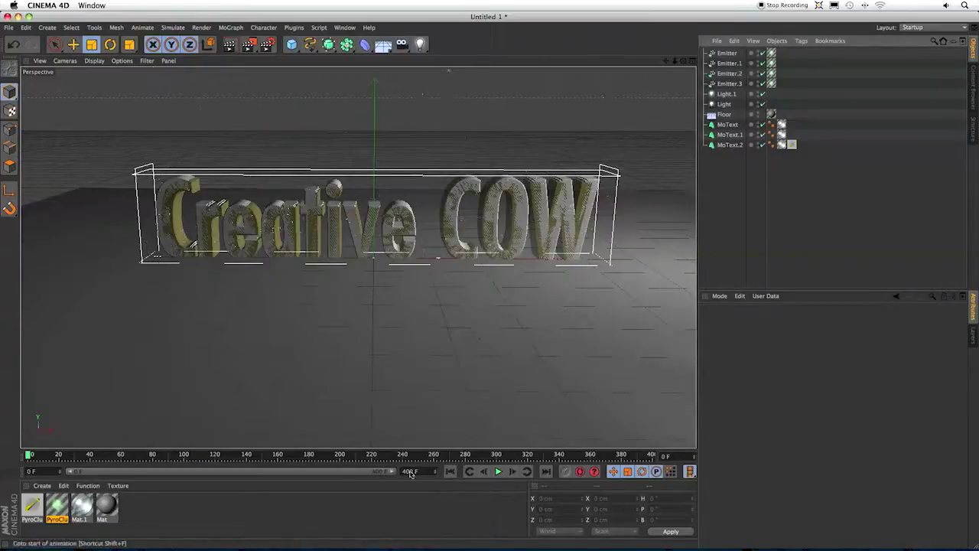
pyautogui.click(498, 472)
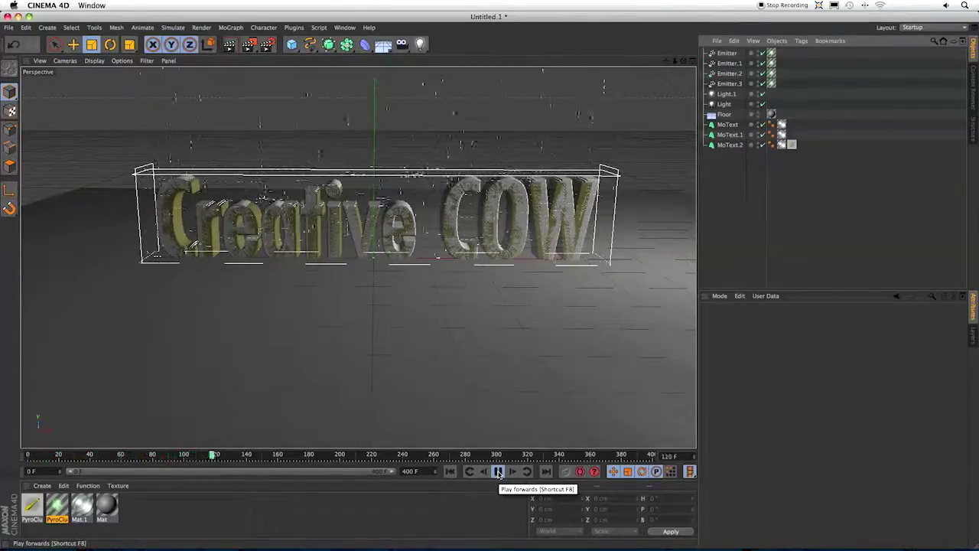
pyautogui.click(498, 472)
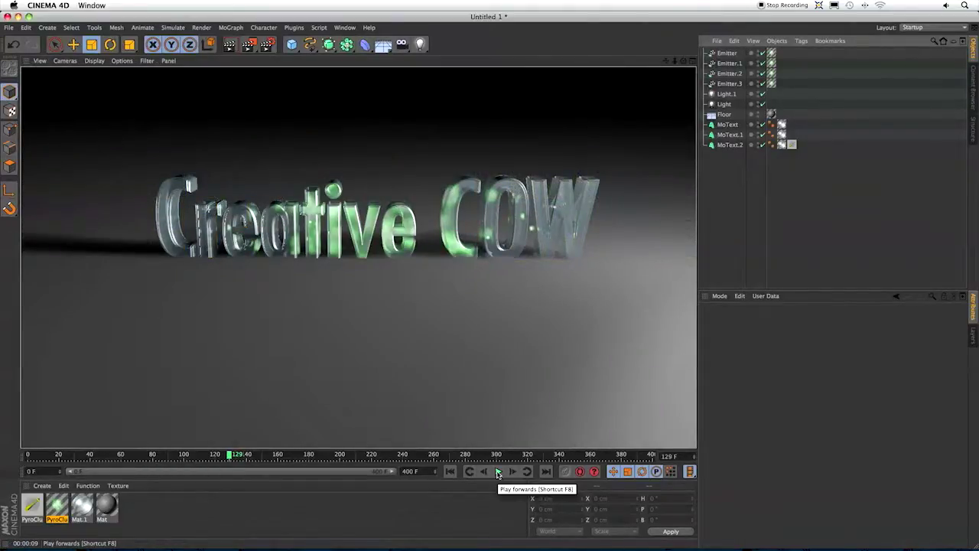
# Select all four emitters and display their Particle settings.
pyautogui.click(728, 84)
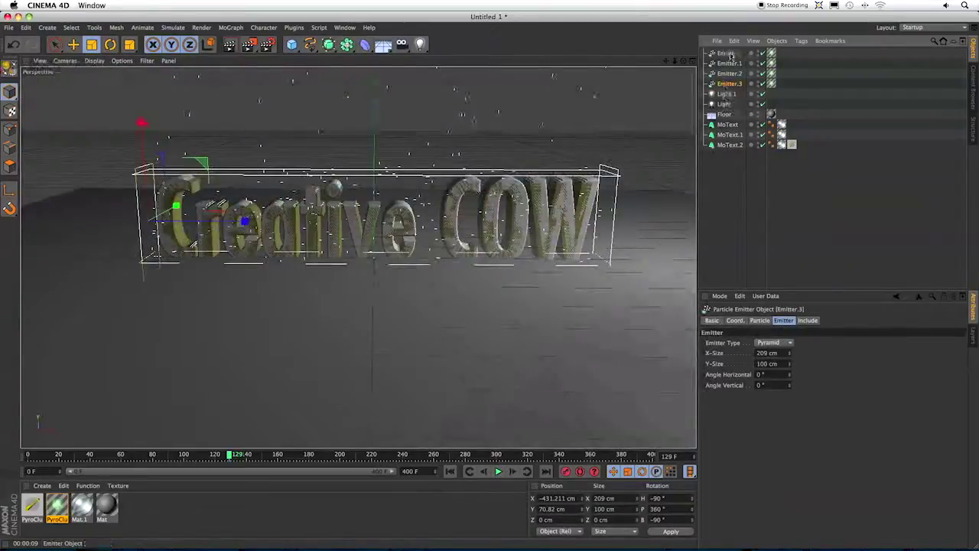
pyautogui.keyDown('shift'); pyautogui.click(727, 53); pyautogui.keyUp('shift')
pyautogui.click(759, 322)
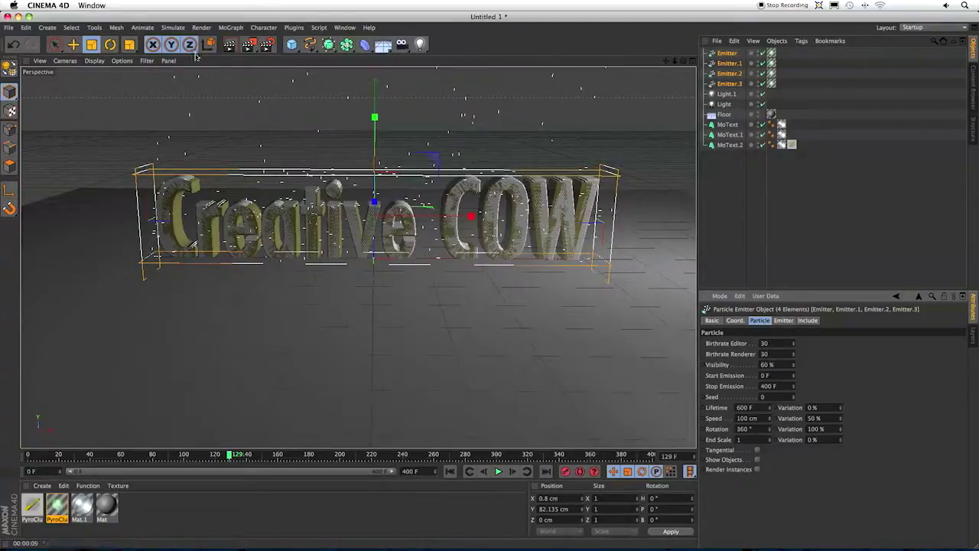
# Add a Deflector from Simulate > Particles, rotate it 90° in pitch and widen it to 875 cm.
pyautogui.click(173, 29)
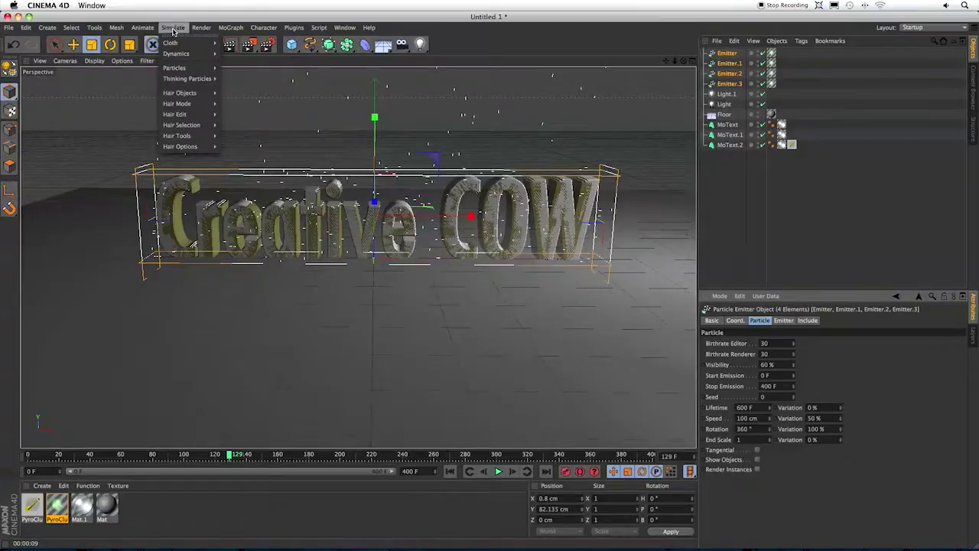
pyautogui.moveTo(175, 69)
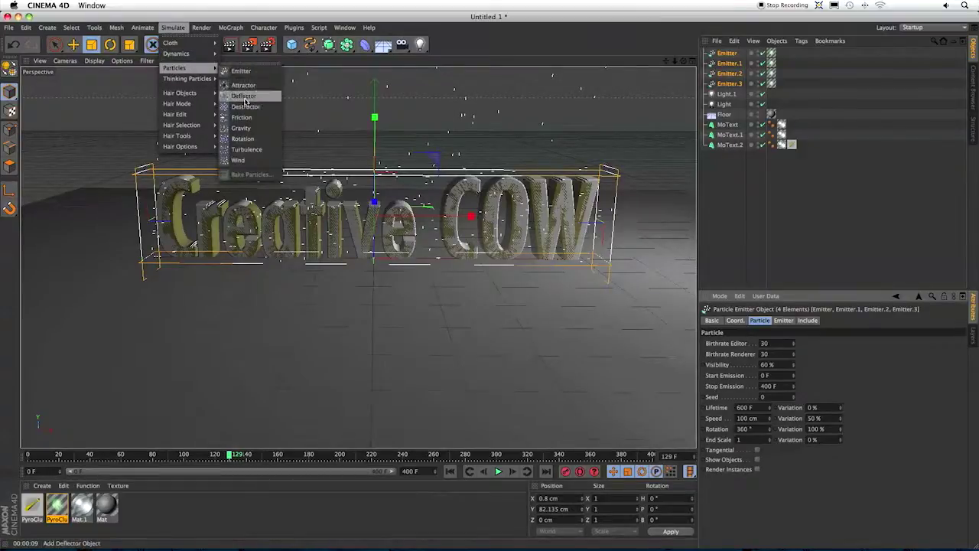
pyautogui.click(245, 97)
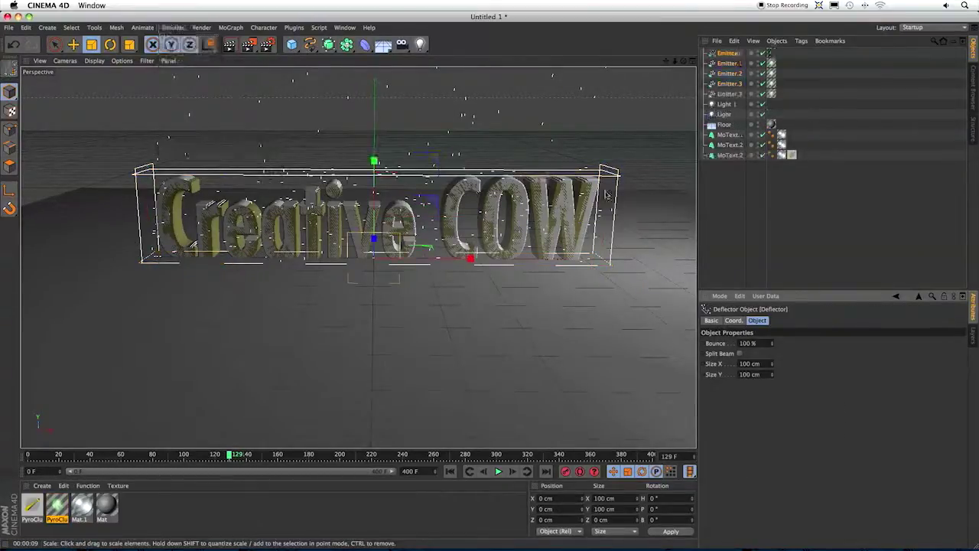
pyautogui.press('r')
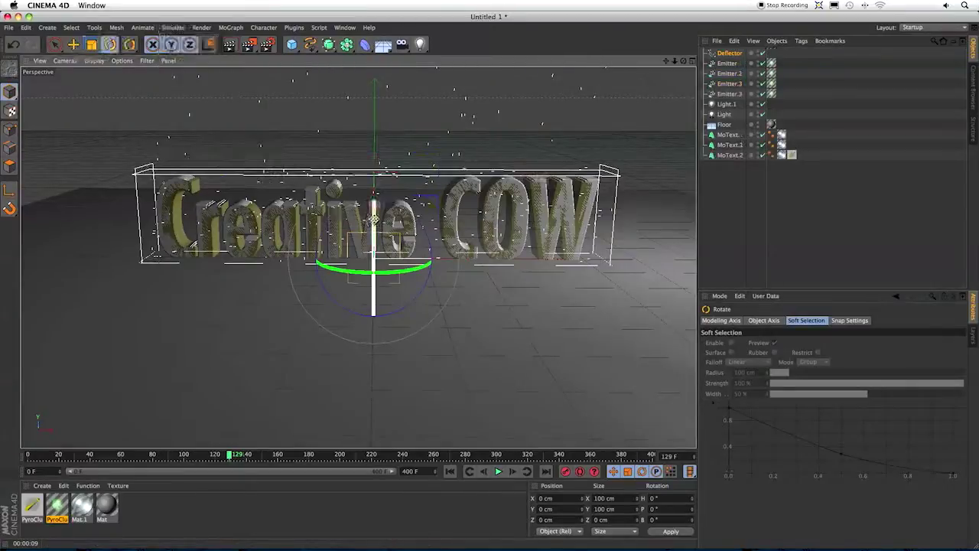
pyautogui.moveTo(374, 220); pyautogui.dragTo(369, 334)
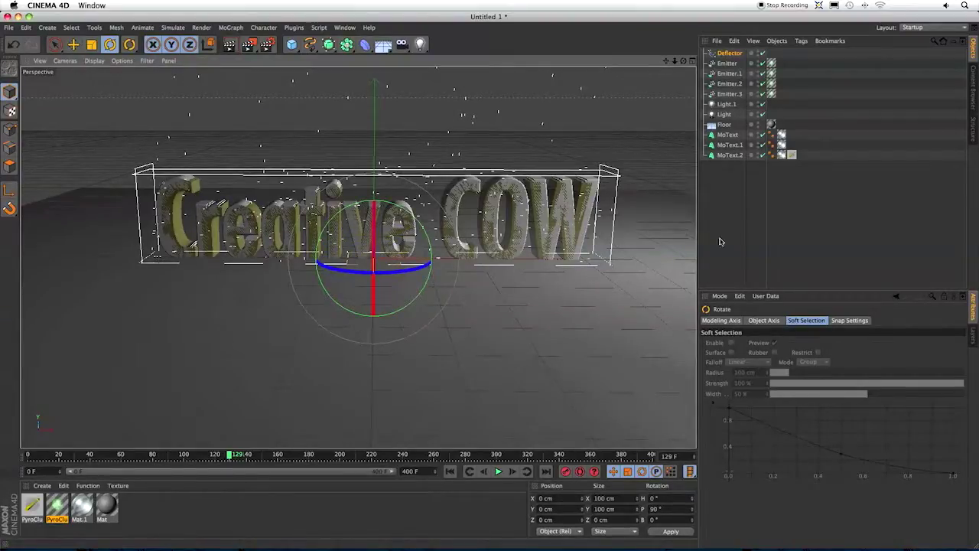
pyautogui.click(731, 54)
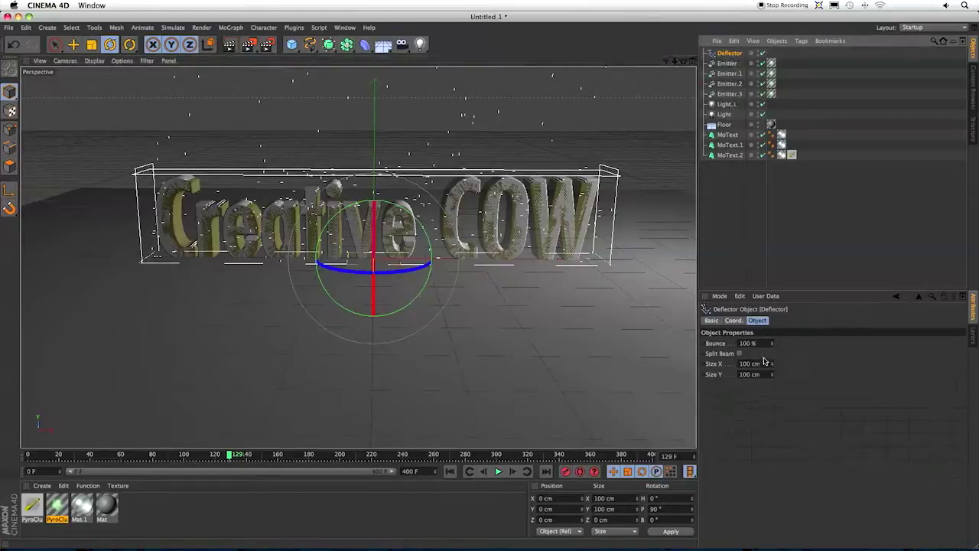
pyautogui.moveTo(774, 365); pyautogui.dragTo(772, 365)
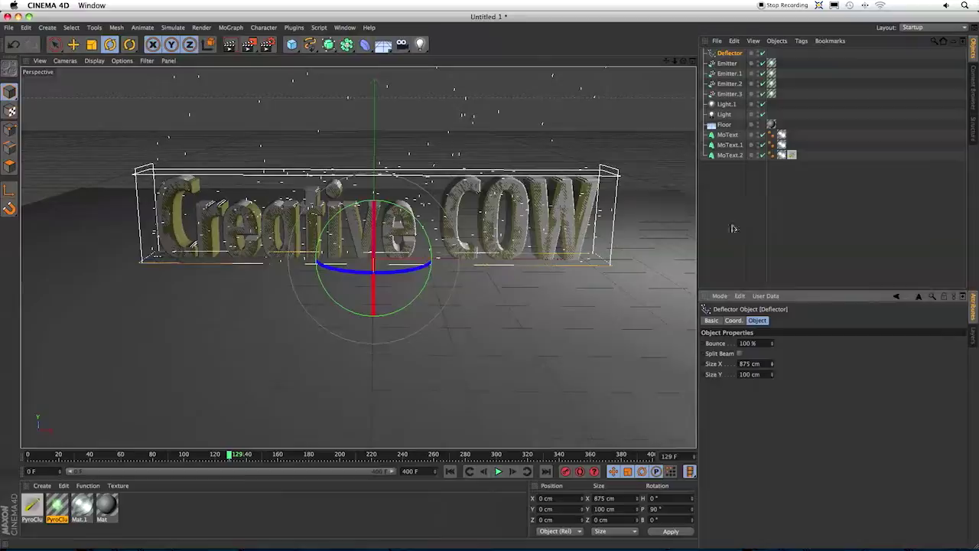
# Copy and paste the Deflector, and raise the copy (Deflector.1) above the text.
pyautogui.click(734, 56)
pyautogui.press('super+c')
pyautogui.press('super+v')
pyautogui.press('e')
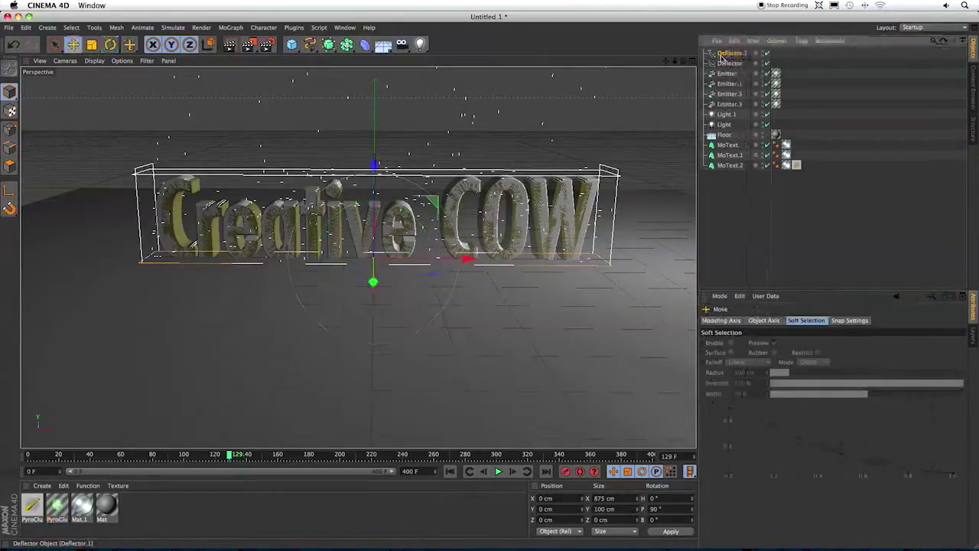
pyautogui.moveTo(374, 157); pyautogui.dragTo(372, 73)
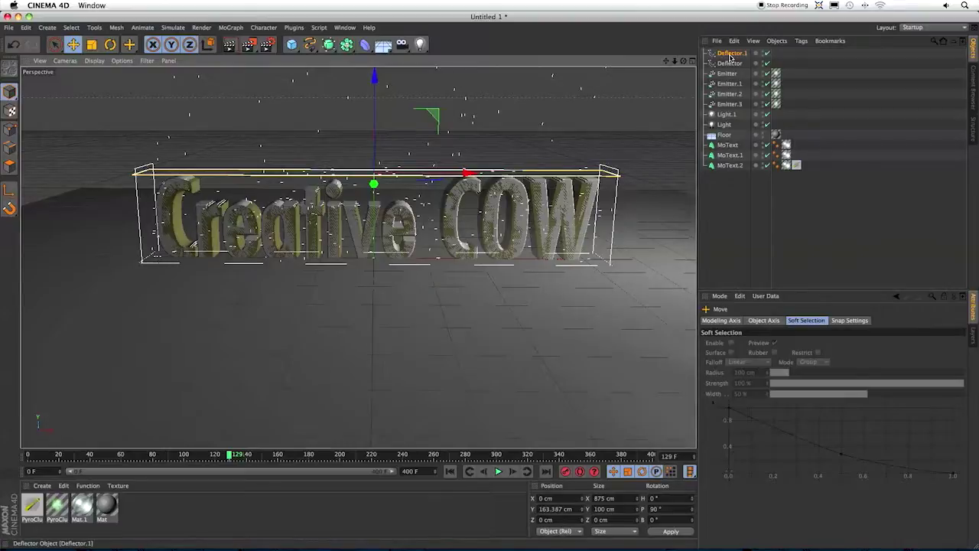
# Duplicate it as Deflector.2, stand it vertical, and move it to the text's right end.
pyautogui.keyDown('ctrl'); pyautogui.moveTo(731, 57); pyautogui.dragTo(730, 69); pyautogui.keyUp('ctrl')
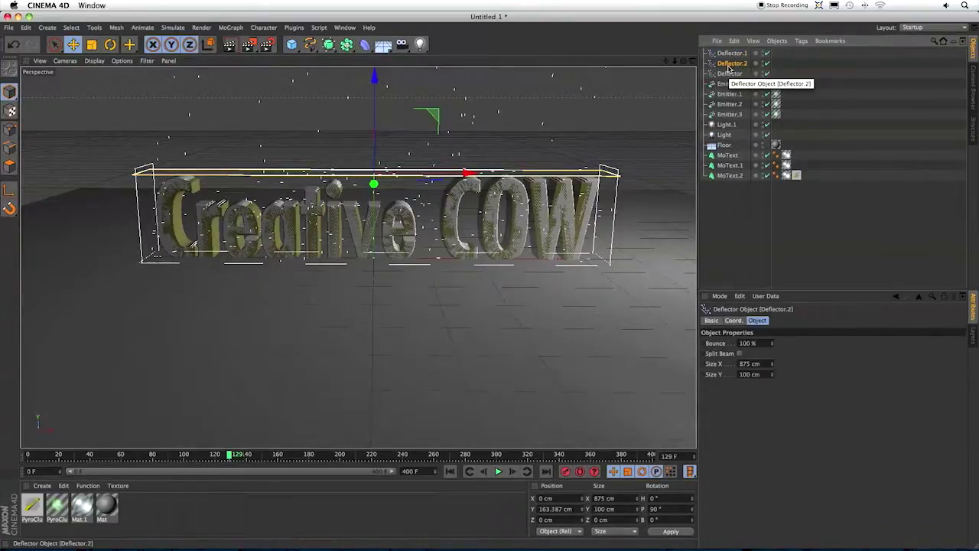
pyautogui.press('r')
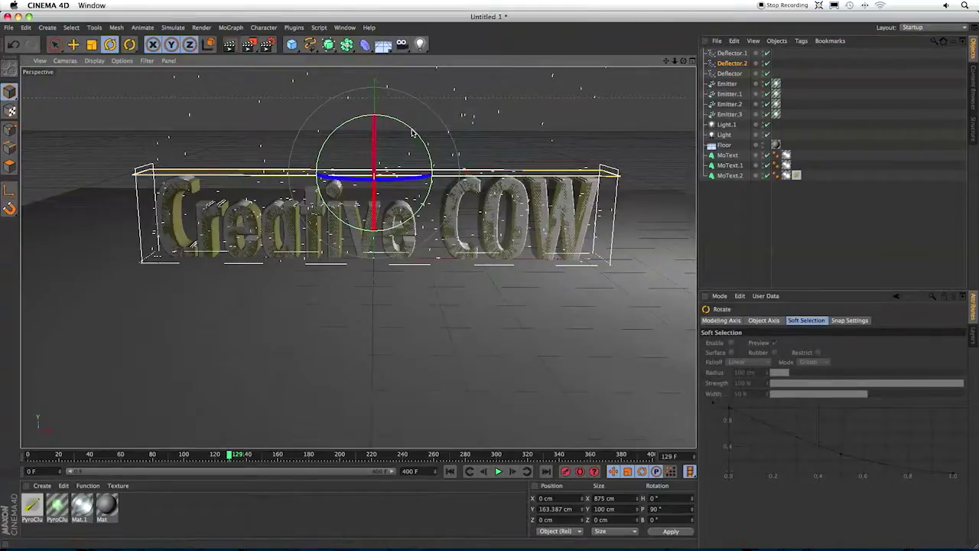
pyautogui.moveTo(412, 133); pyautogui.dragTo(413, 121)
pyautogui.press('e')
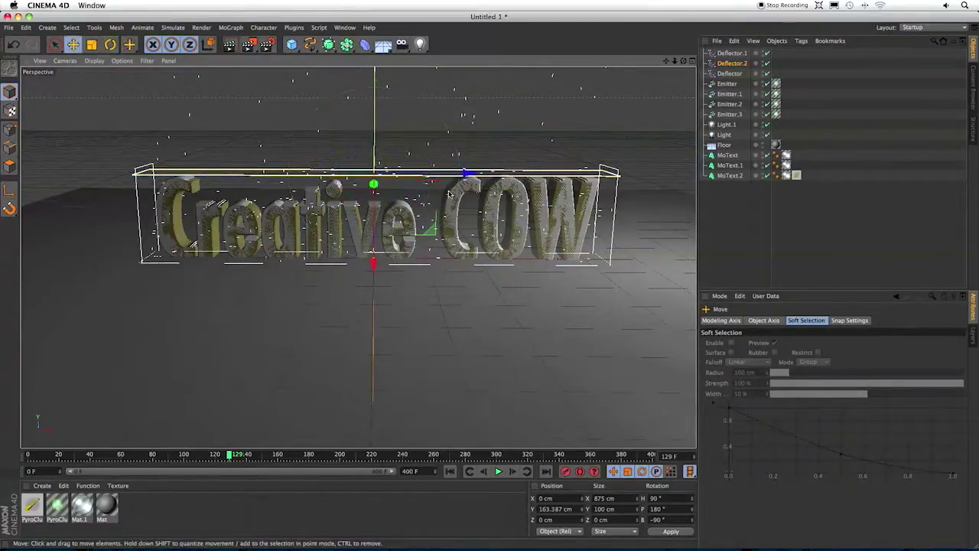
pyautogui.moveTo(466, 173); pyautogui.dragTo(691, 173)
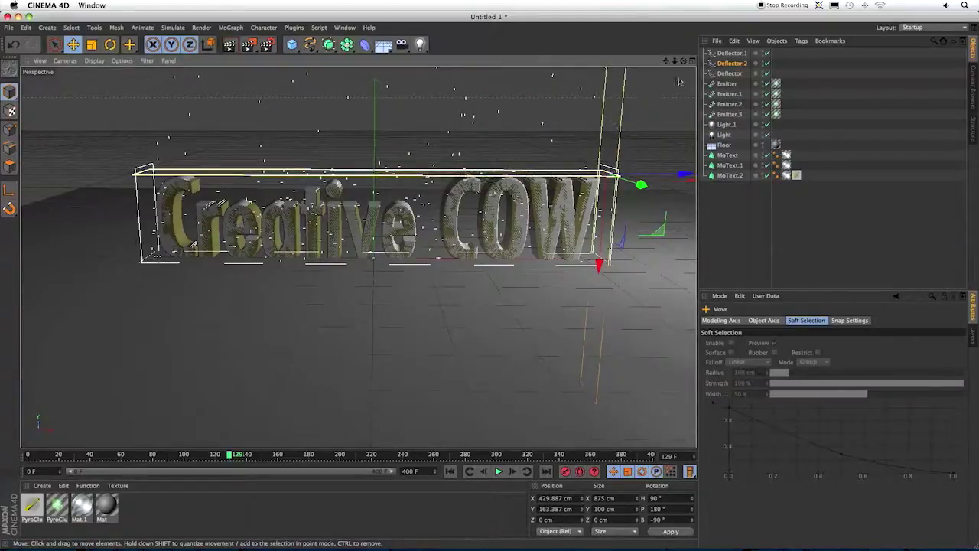
# Duplicate Deflector.3, rotate it the opposite way, and move it to the left end (X −431.599 cm).
pyautogui.keyDown('ctrl'); pyautogui.moveTo(730, 66); pyautogui.dragTo(730, 75); pyautogui.keyUp('ctrl')
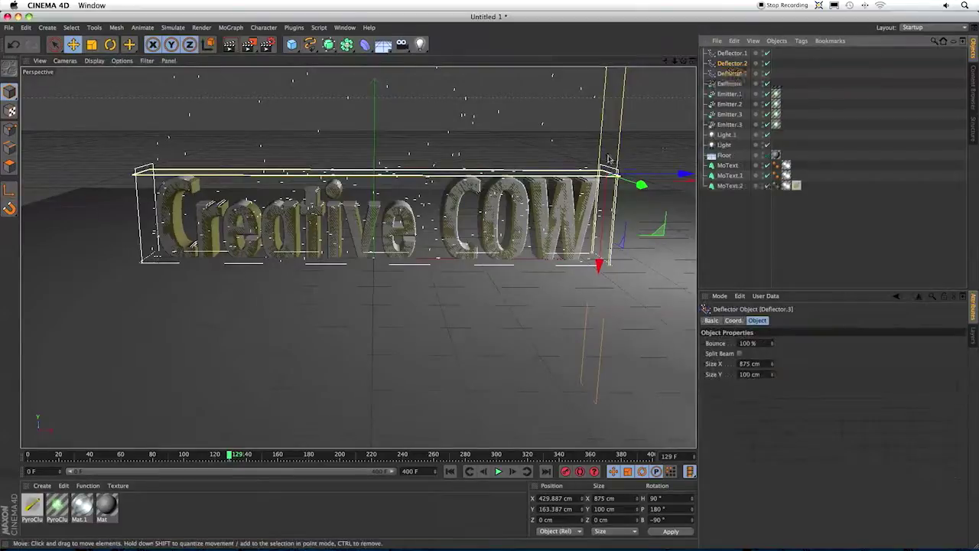
pyautogui.press('r')
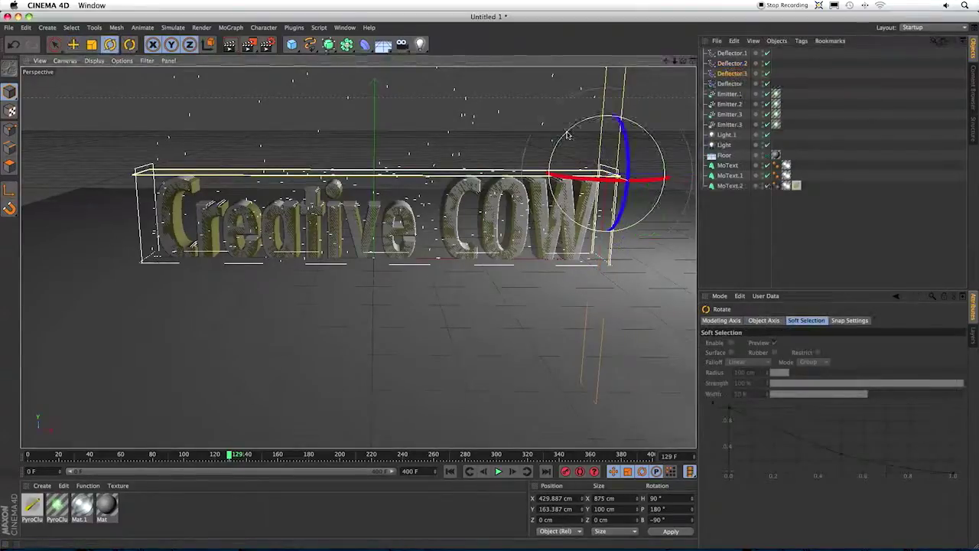
pyautogui.moveTo(567, 135); pyautogui.dragTo(693, 269)
pyautogui.press('e')
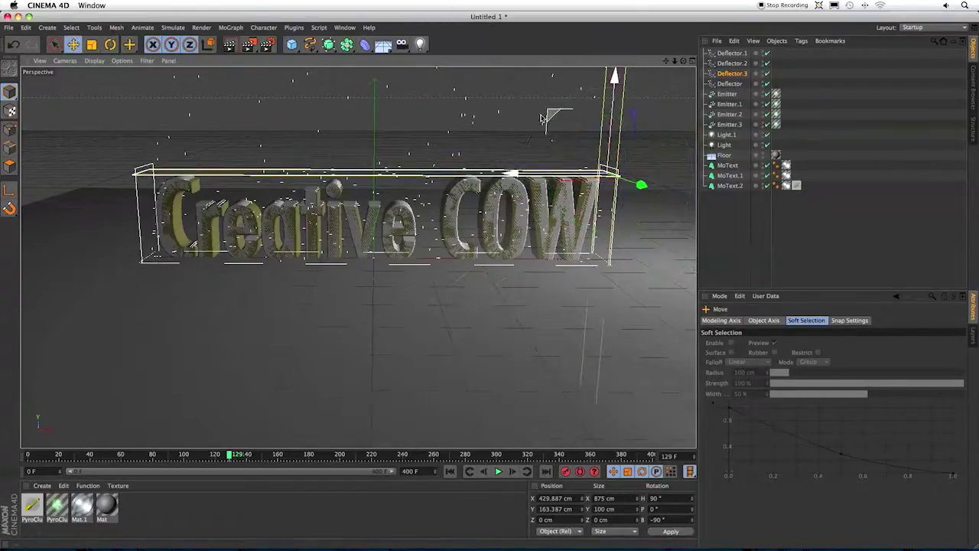
pyautogui.moveTo(511, 174); pyautogui.dragTo(53, 176)
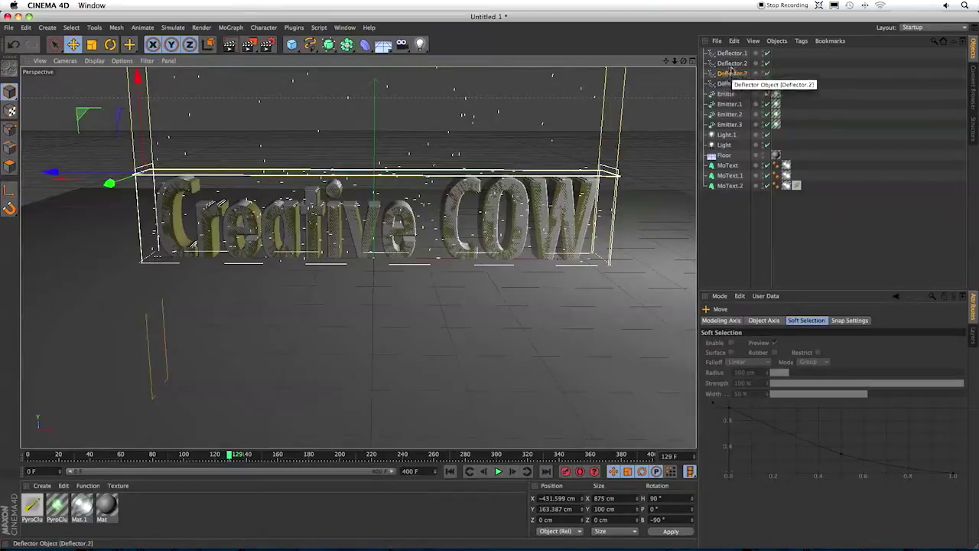
# Narrow the side deflectors Deflector.2 and Deflector.3 and lower them to Position Y 81.323 cm.
pyautogui.click(731, 64)
pyautogui.keyDown('shift'); pyautogui.click(731, 84); pyautogui.keyUp('shift')
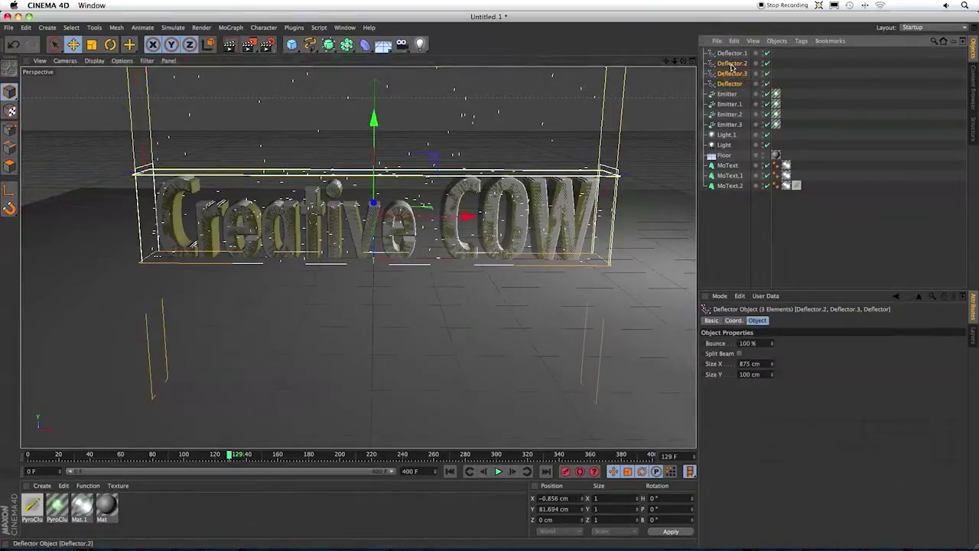
pyautogui.click(733, 74)
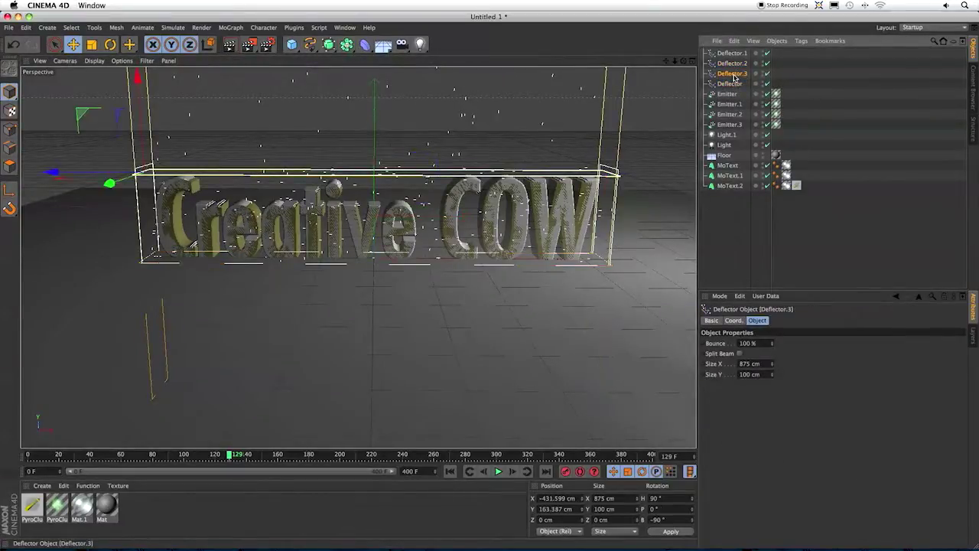
pyautogui.keyDown('shift'); pyautogui.click(732, 64); pyautogui.keyUp('shift')
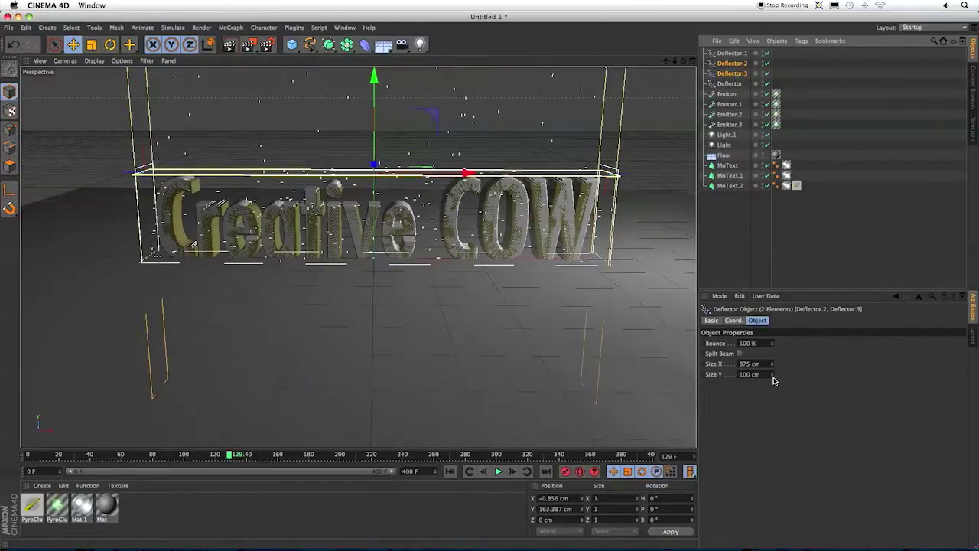
pyautogui.moveTo(772, 367); pyautogui.dragTo(742, 371)
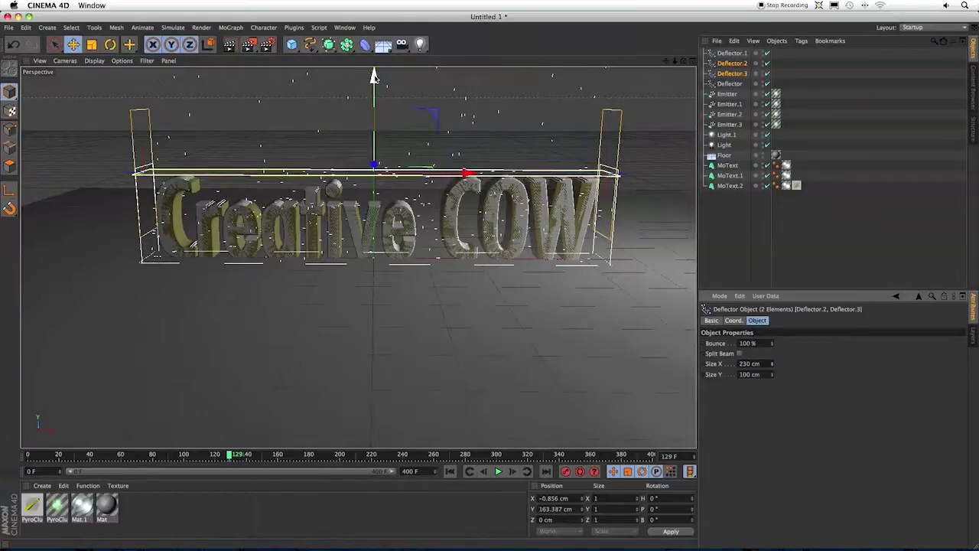
pyautogui.moveTo(371, 75); pyautogui.dragTo(374, 121)
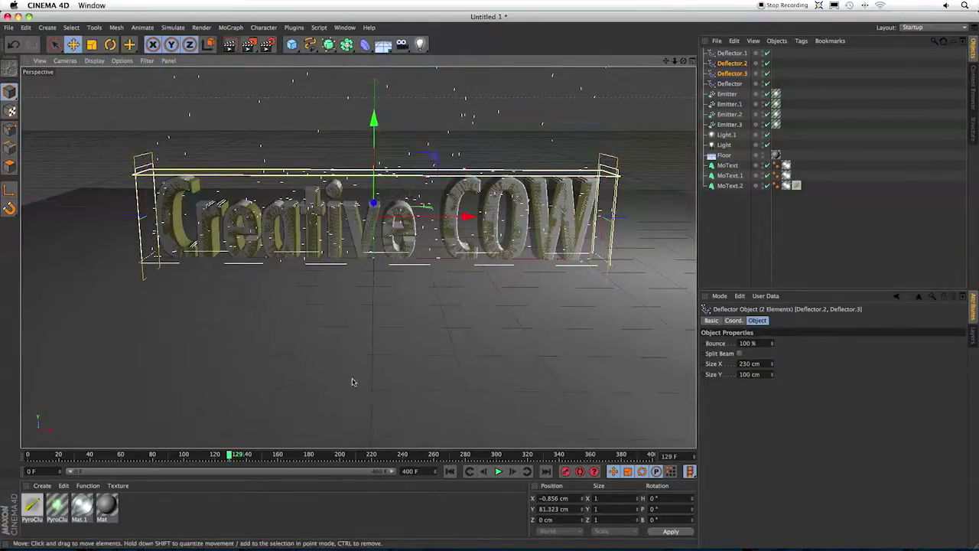
# Play the particle animation from the start, pausing at frame 180 on the glowing green text.
pyautogui.click(451, 472)
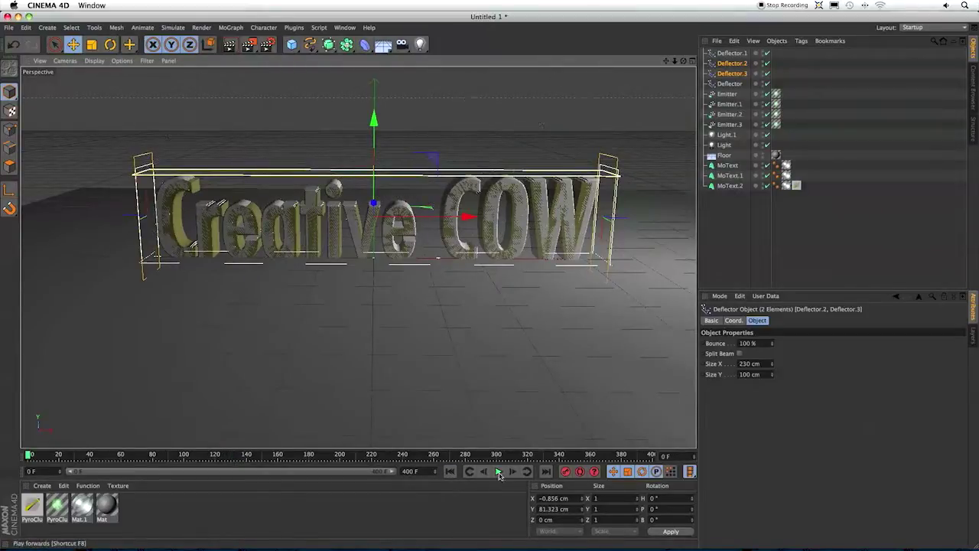
pyautogui.click(498, 472)
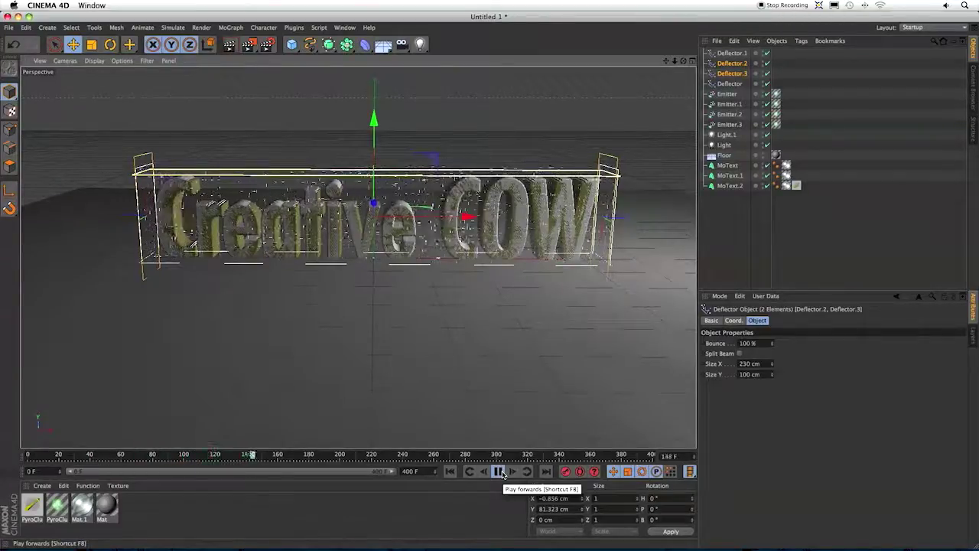
pyautogui.click(498, 472)
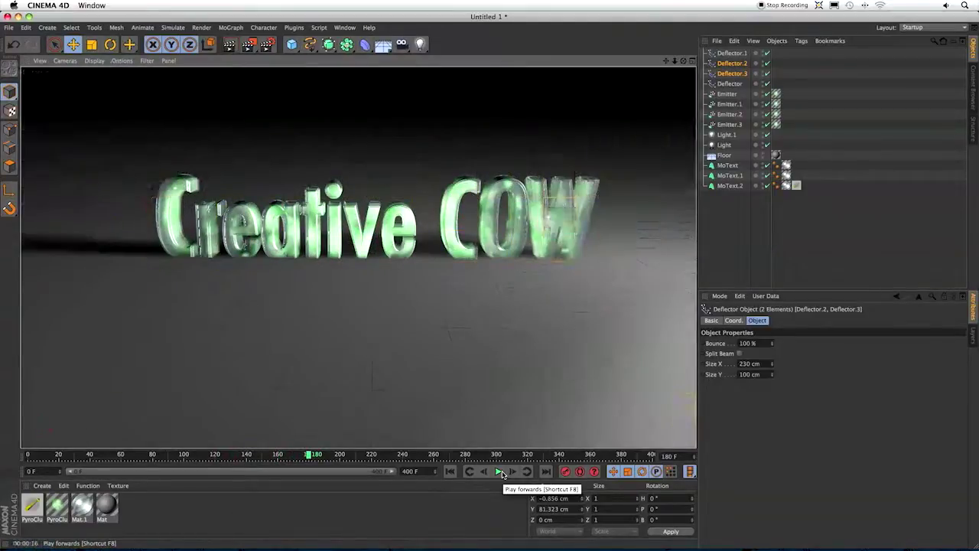
# Add a Turbulence particle modifier from Simulate > Particles and set its Scale to 10 %.
pyautogui.click(169, 29)
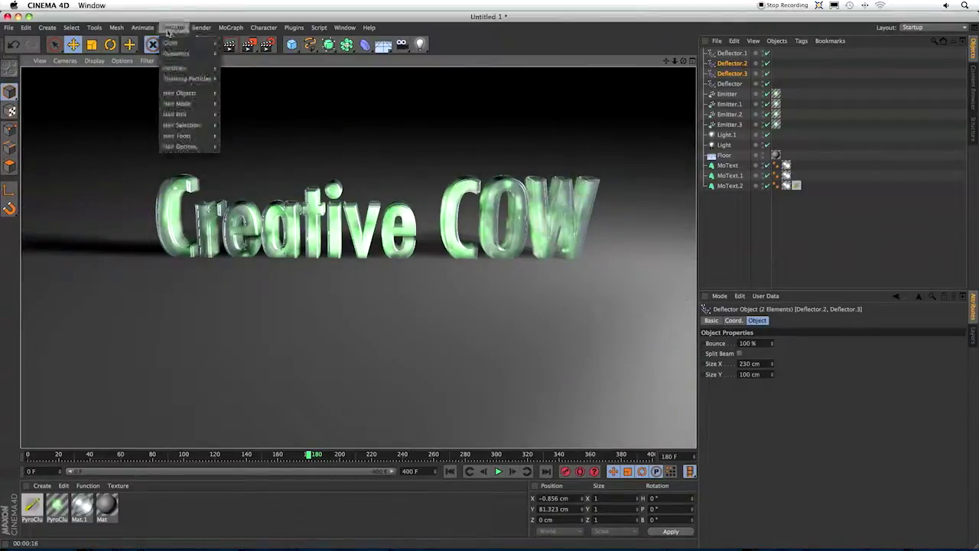
pyautogui.moveTo(180, 68)
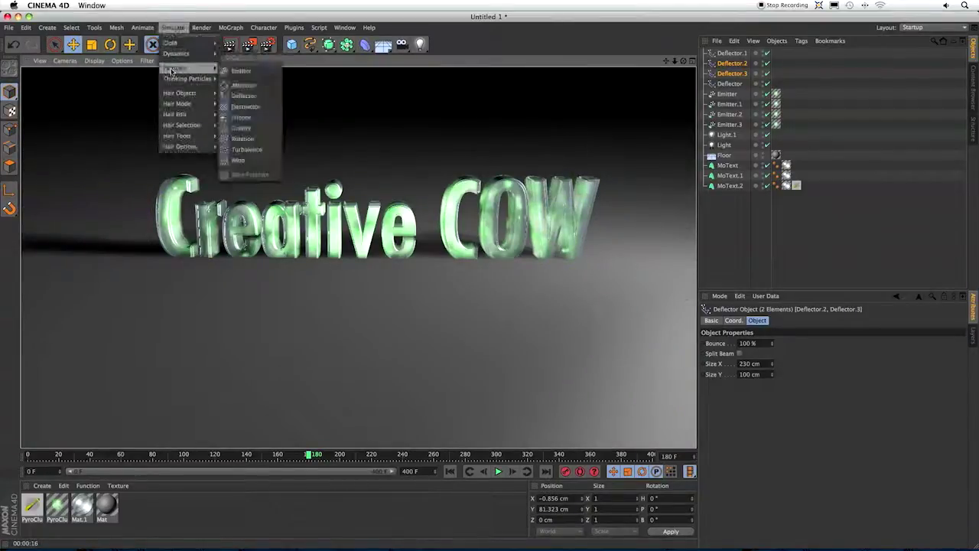
pyautogui.click(246, 150)
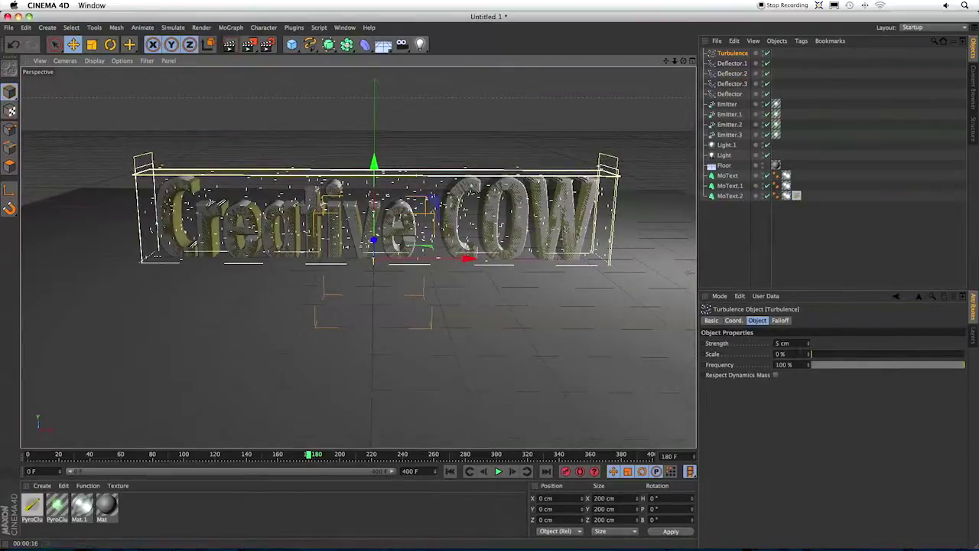
pyautogui.click(777, 353)
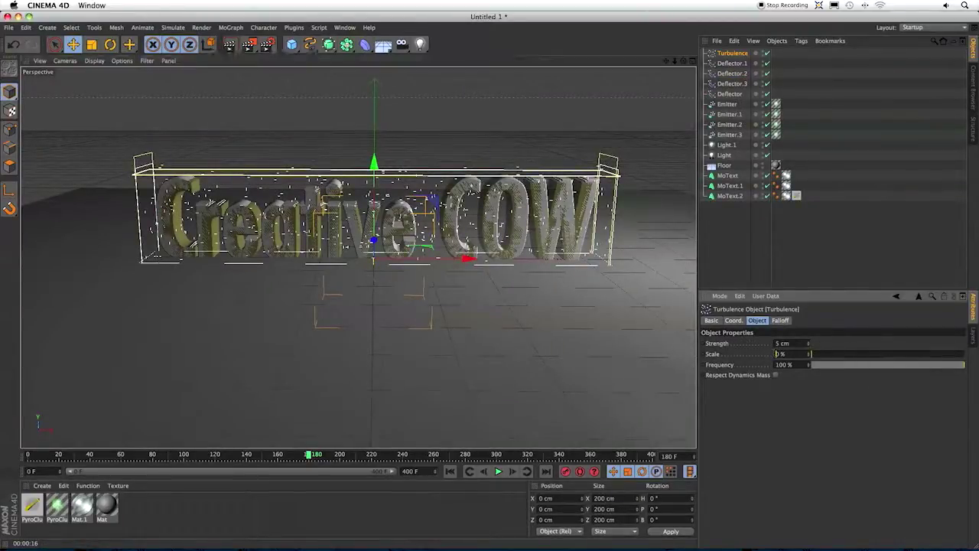
pyautogui.press('Return')
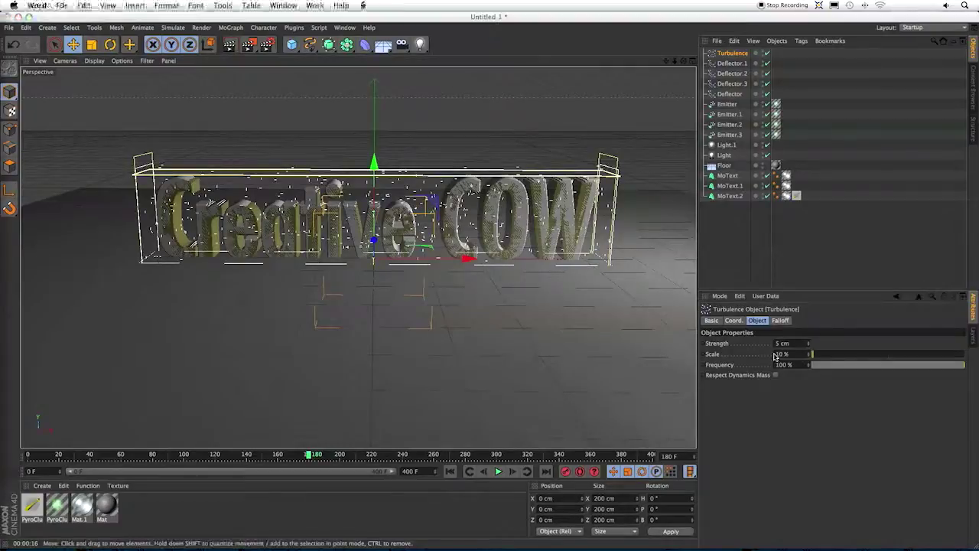
# Add a Camera with the 25 mm Wide Angle lens and view through it.
pyautogui.click(401, 46)
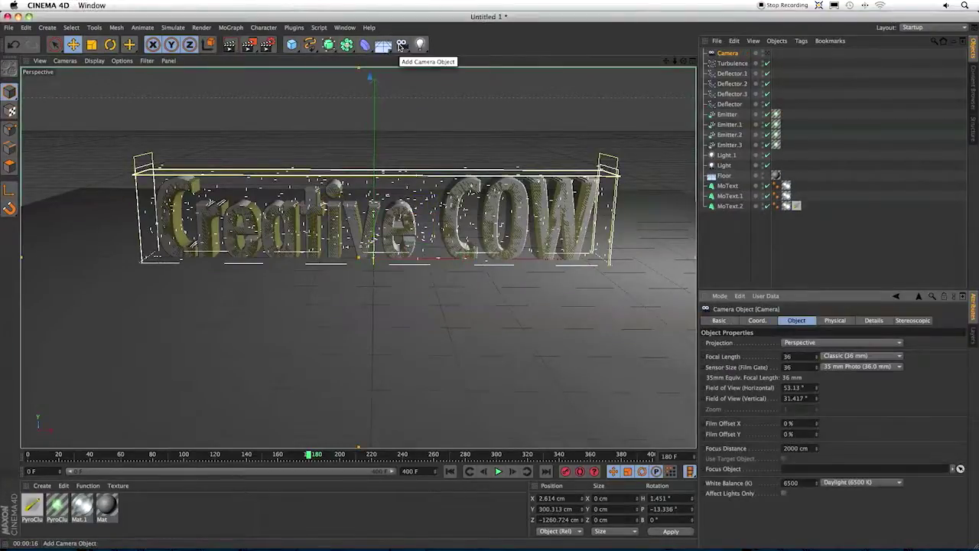
pyautogui.click(887, 356)
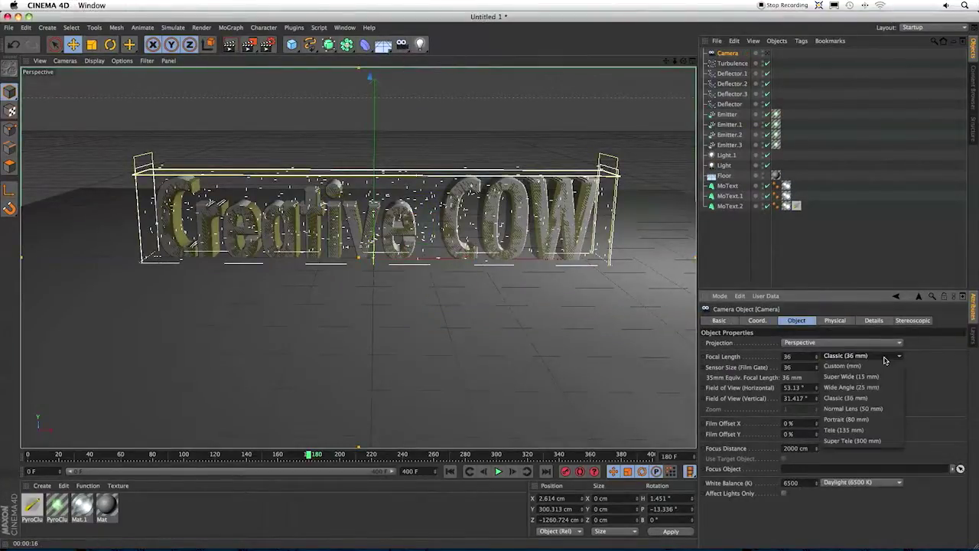
pyautogui.click(873, 387)
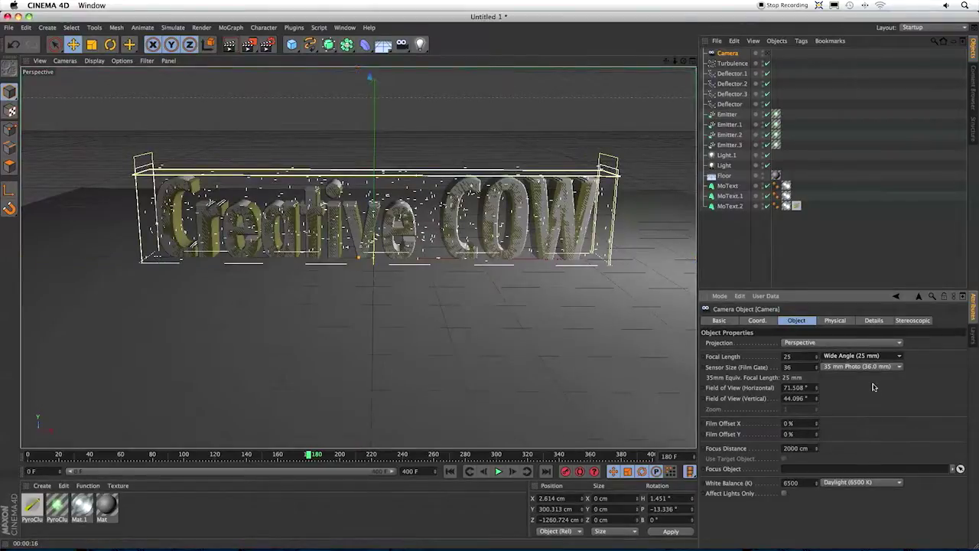
pyautogui.click(768, 53)
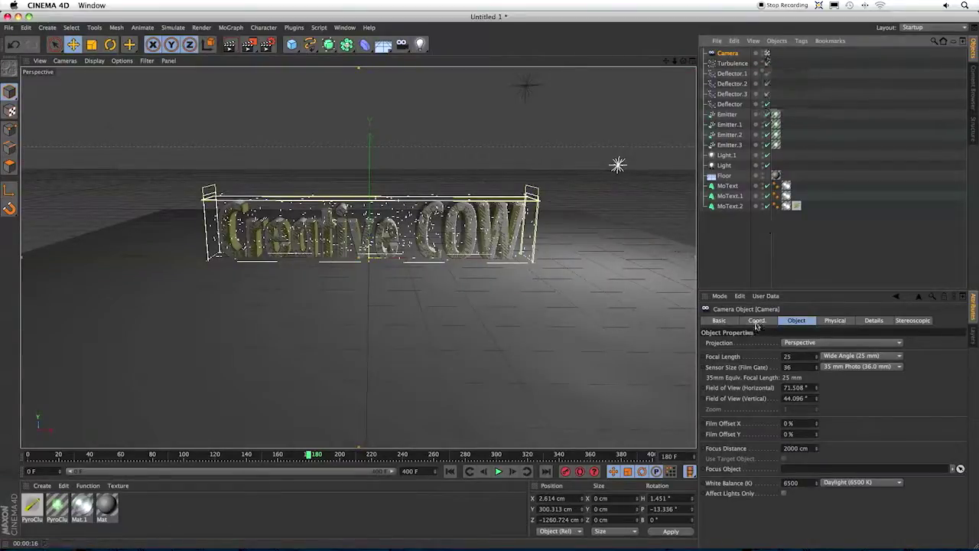
# Zero the camera's pitch and heading, then set it to Y 155.313 cm, Z −923.724 cm.
pyautogui.click(756, 320)
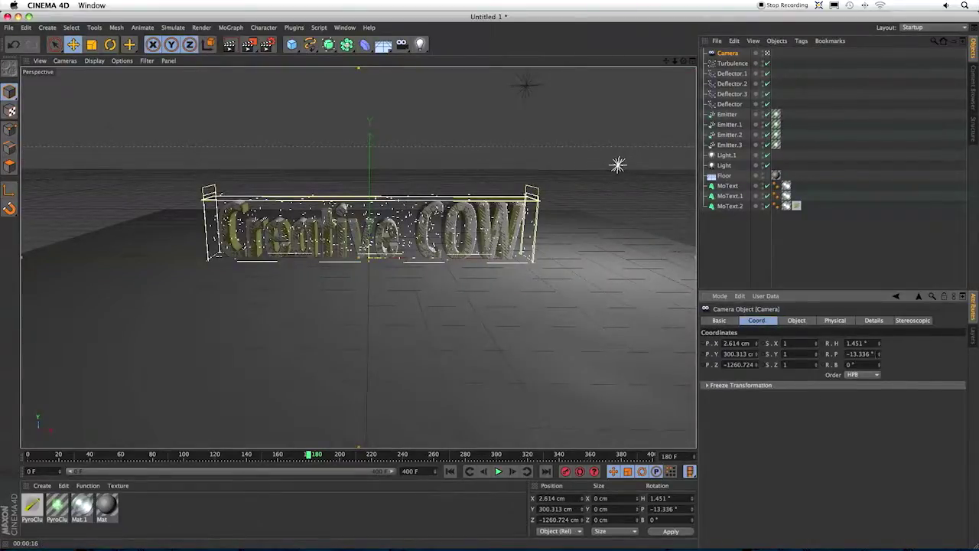
pyautogui.moveTo(851, 354); pyautogui.dragTo(845, 354)
pyautogui.write('0')
pyautogui.press('Return')
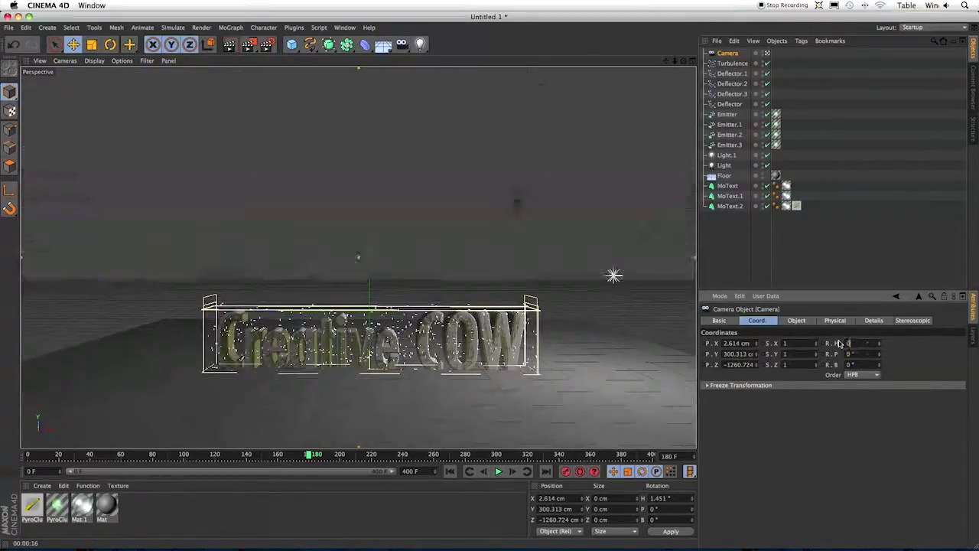
pyautogui.write('0')
pyautogui.press('Return')
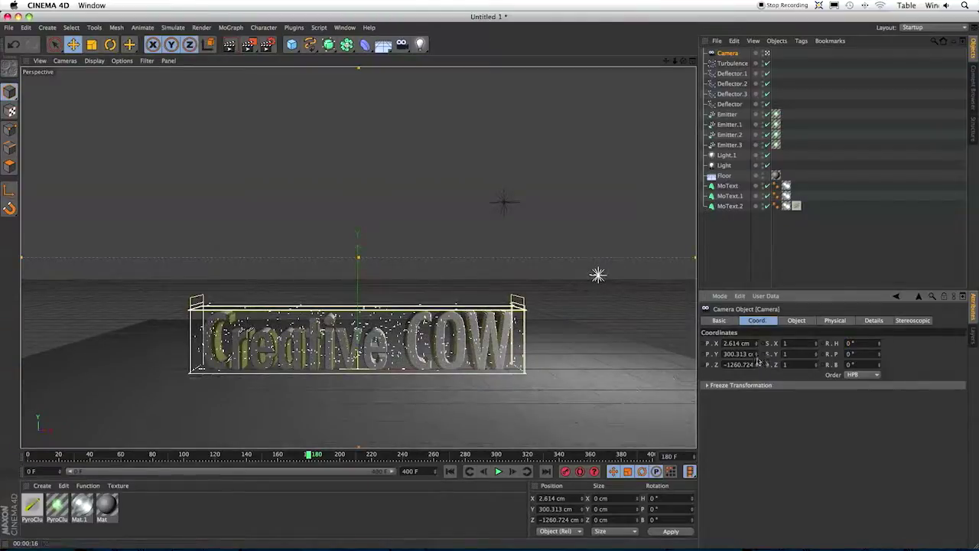
pyautogui.moveTo(756, 358); pyautogui.dragTo(758, 295)
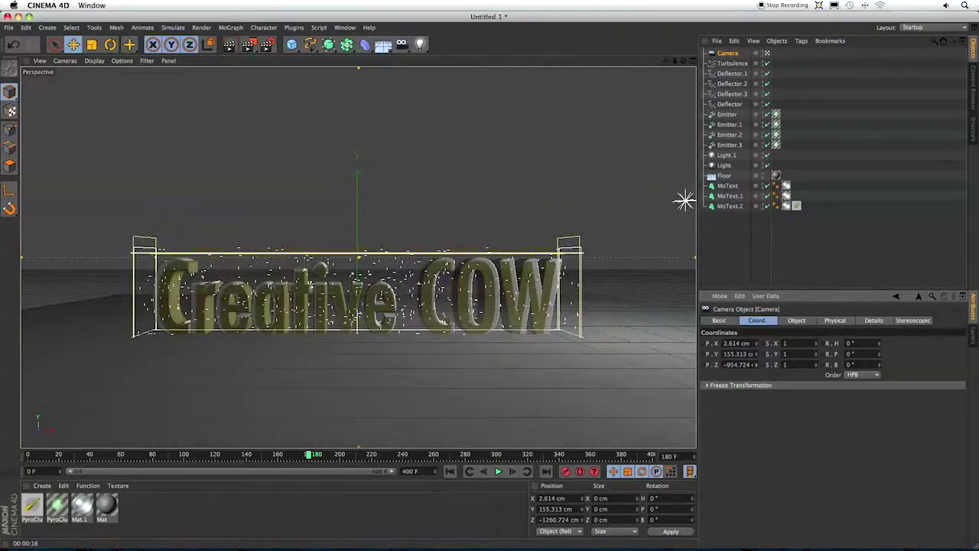
pyautogui.moveTo(684, 201); pyautogui.dragTo(691, 198)
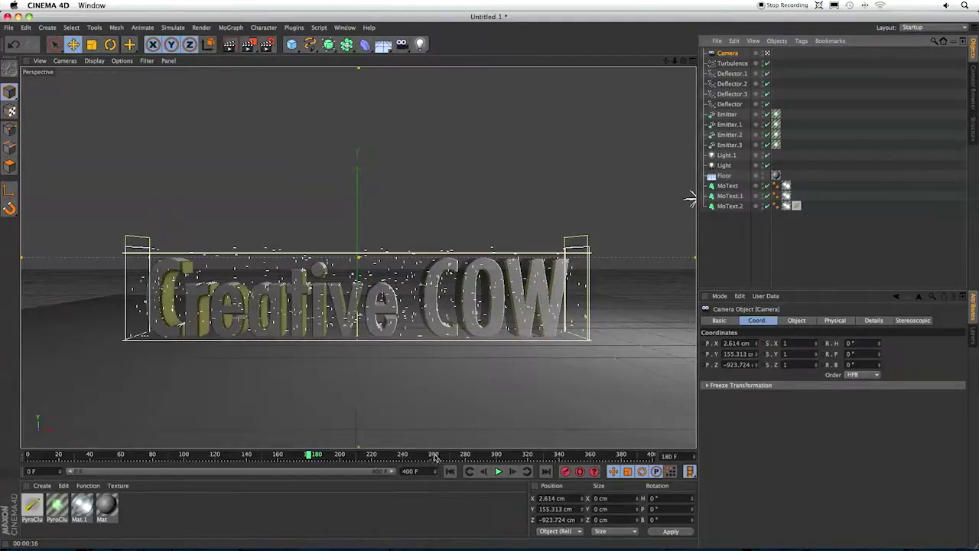
# Scrub back to about frame 80 and orbit the camera to view the text from the side.
pyautogui.click(434, 456)
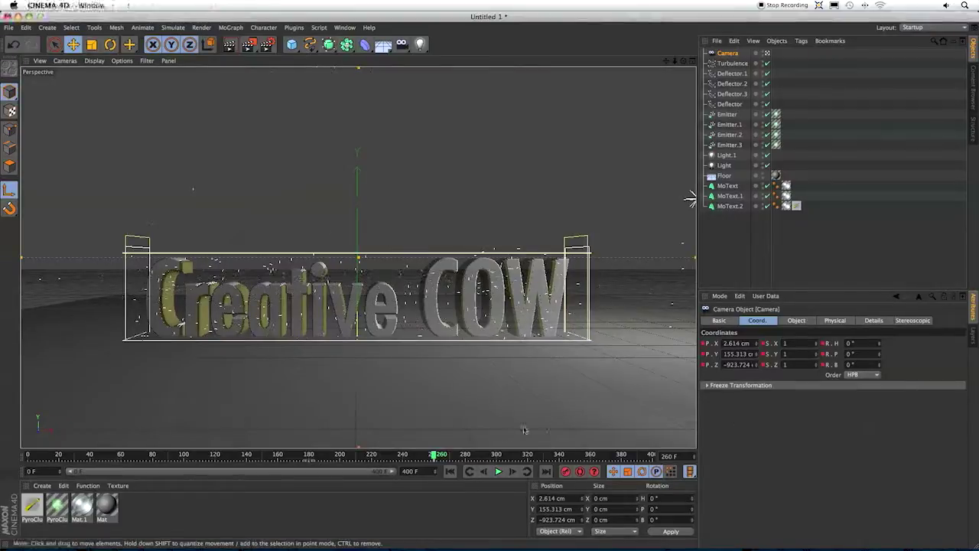
pyautogui.click(436, 456)
pyautogui.moveTo(437, 456); pyautogui.dragTo(155, 456)
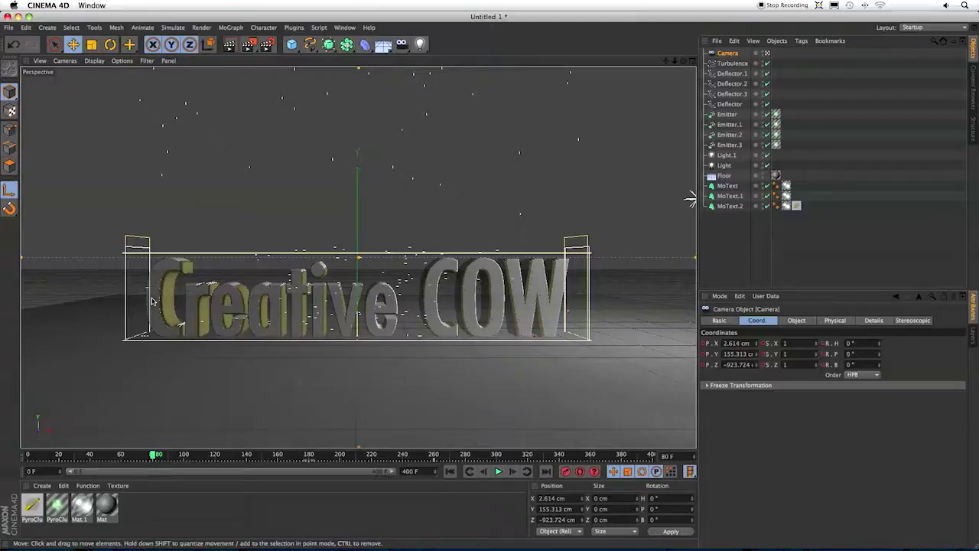
pyautogui.scroll(10, 151, 300)
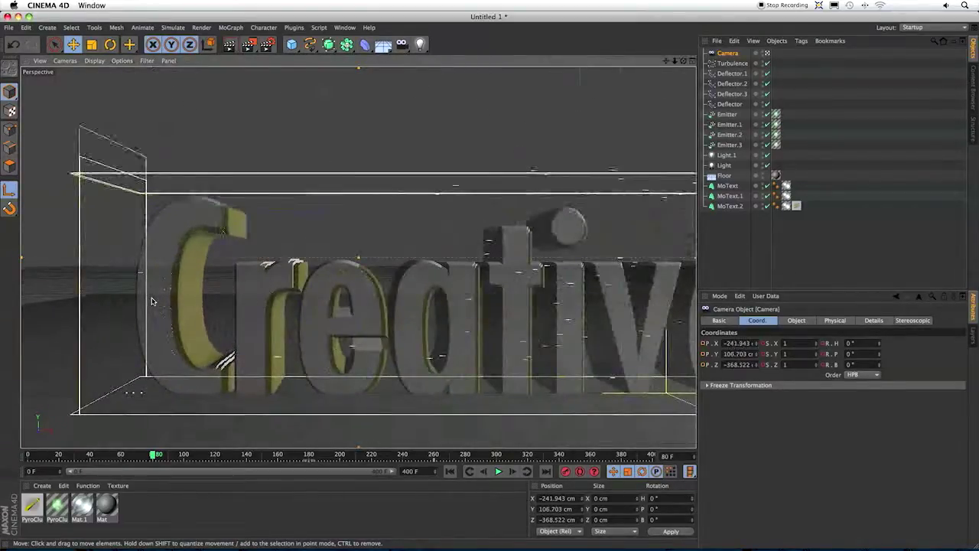
pyautogui.keyDown('alt'); pyautogui.moveTo(151, 301); pyautogui.dragTo(22, 300); pyautogui.keyUp('alt')
pyautogui.scroll(3, 115, 302)
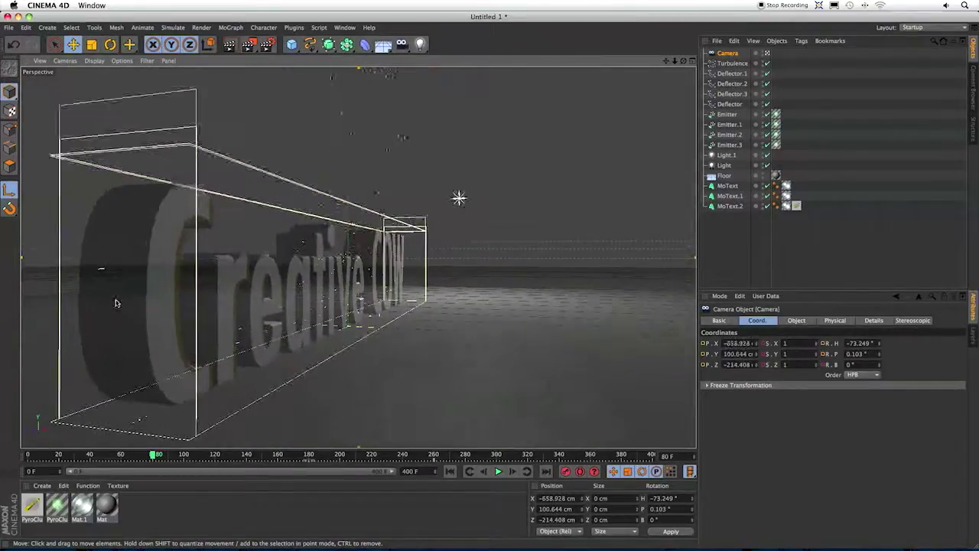
pyautogui.keyDown('alt'); pyautogui.moveTo(155, 295); pyautogui.dragTo(158, 293); pyautogui.keyUp('alt')
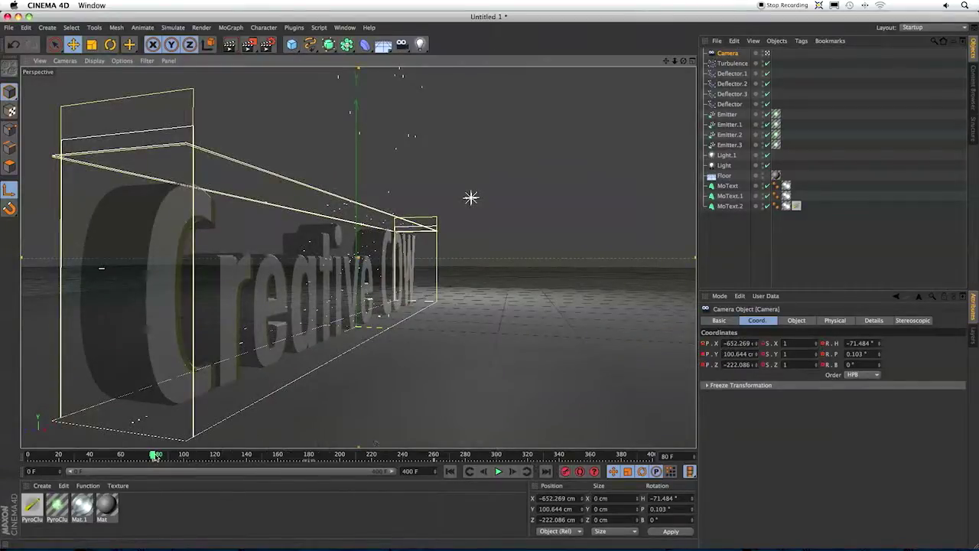
# At frame 180, swing the camera to the COW end and record a keyframe.
pyautogui.moveTo(154, 457); pyautogui.dragTo(310, 458)
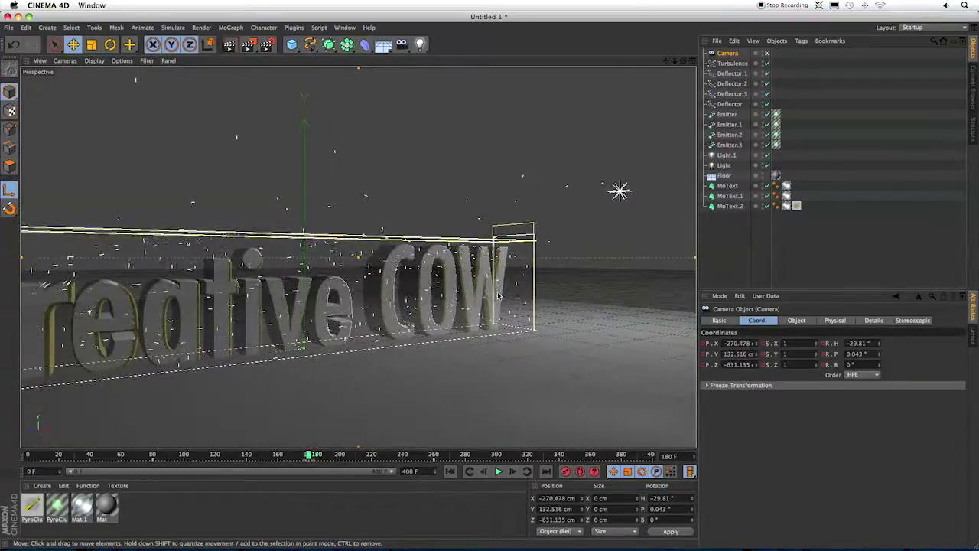
pyautogui.moveTo(499, 296)
pyautogui.keyDown('alt'); pyautogui.mouseDown()
pyautogui.moveTo(429, 294)
pyautogui.moveTo(497, 292)
pyautogui.mouseUp(); pyautogui.keyUp('alt')
pyautogui.scroll(3, 505, 302)
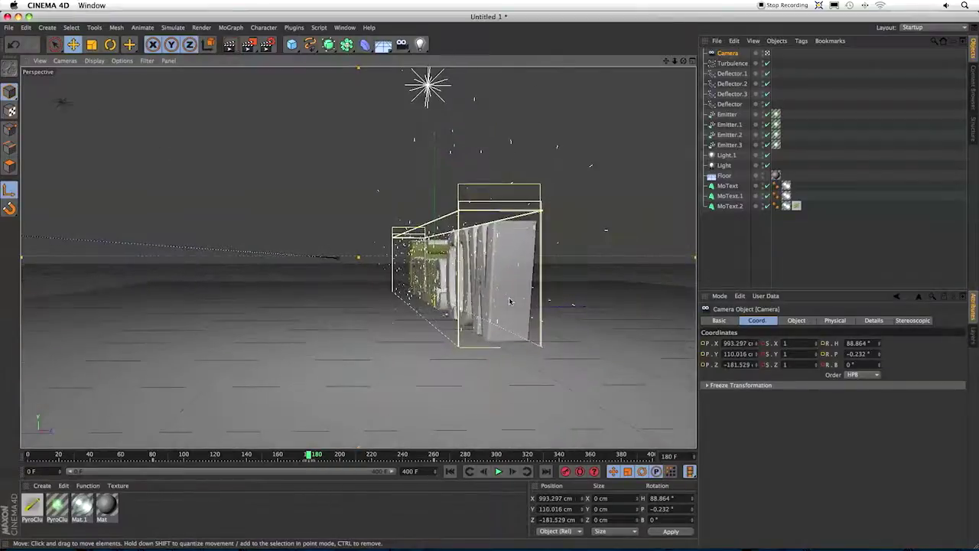
pyautogui.click(565, 472)
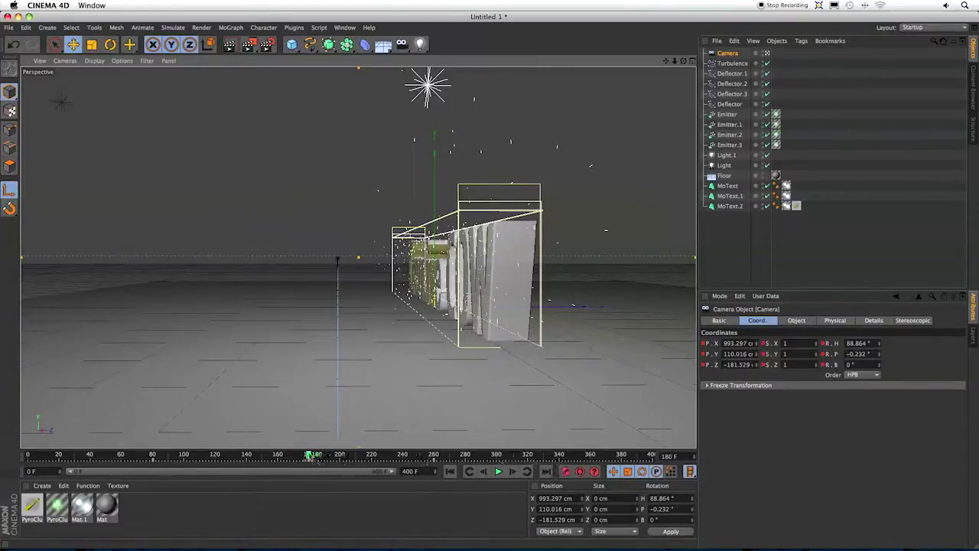
pyautogui.moveTo(310, 456); pyautogui.dragTo(155, 456)
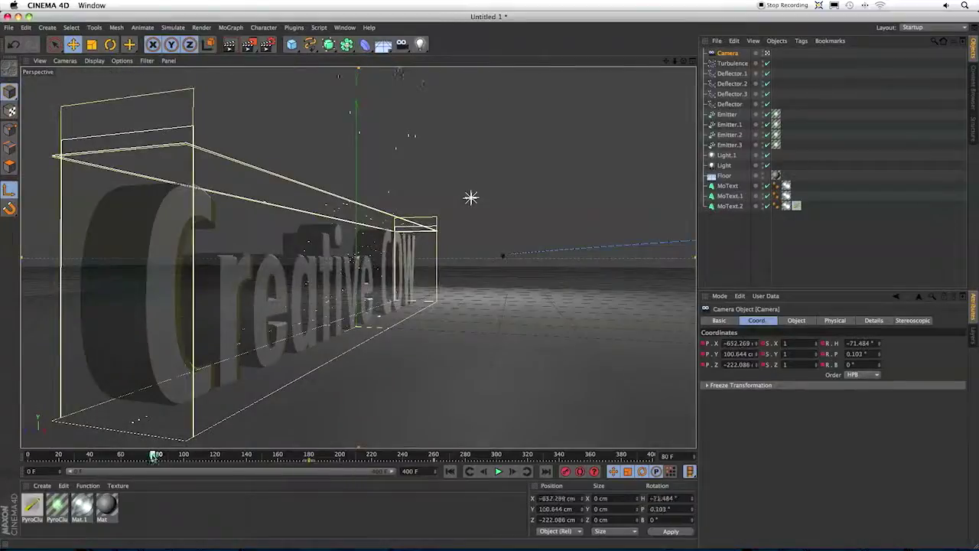
# Play the camera animation, stopping at frame 281, then scrub back through earlier frames.
pyautogui.click(498, 472)
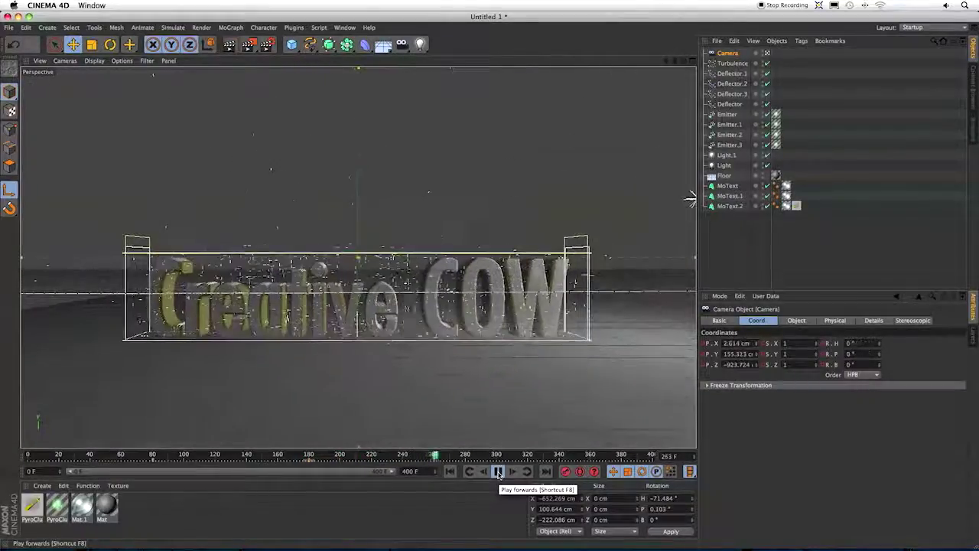
pyautogui.click(498, 472)
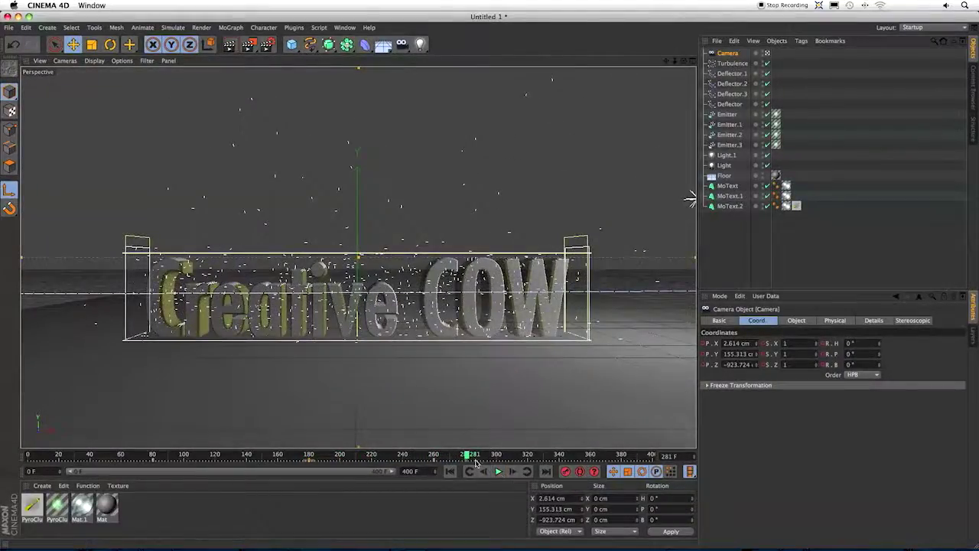
pyautogui.moveTo(466, 456); pyautogui.dragTo(228, 456)
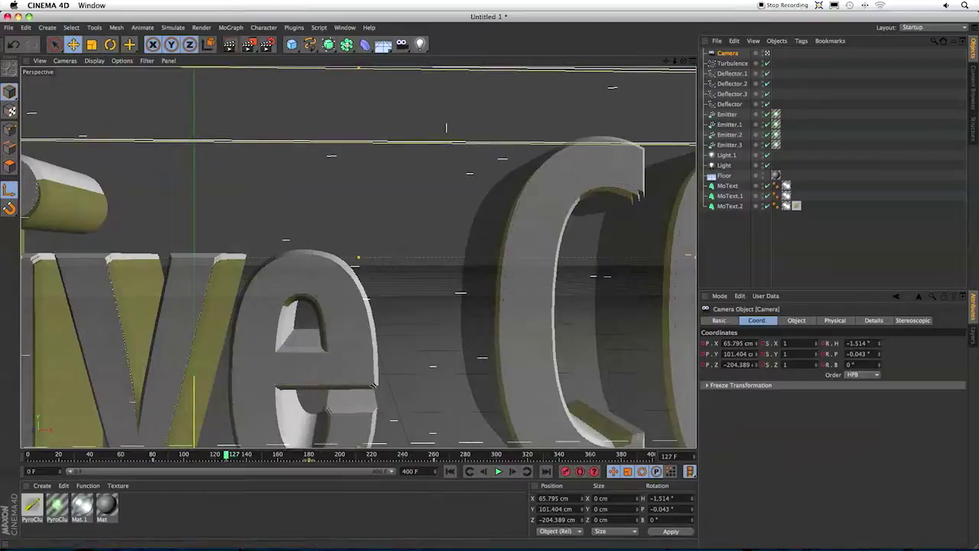
# Pull the camera further back from the text, record a position keyframe, and preview the move.
pyautogui.moveTo(757, 367); pyautogui.dragTo(756, 368)
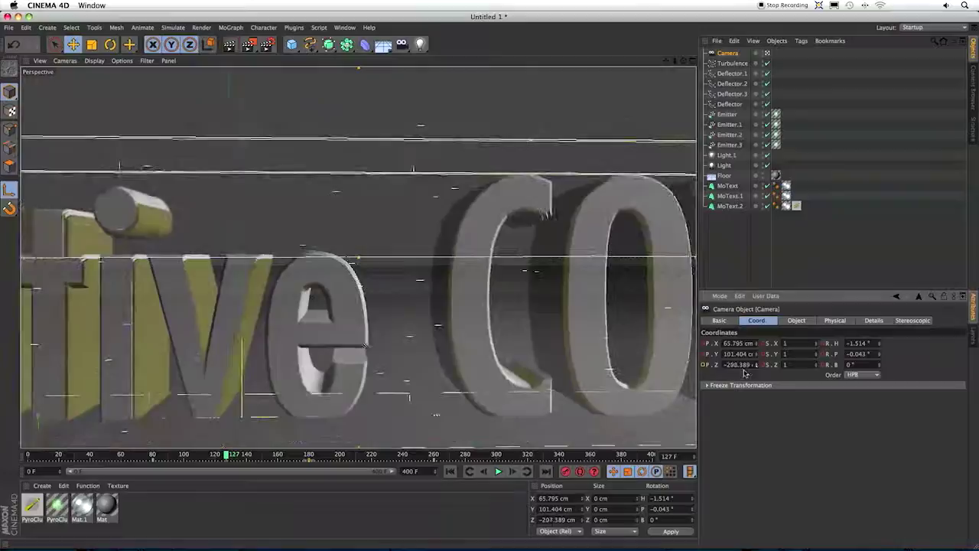
pyautogui.click(565, 472)
pyautogui.moveTo(225, 457); pyautogui.dragTo(385, 470)
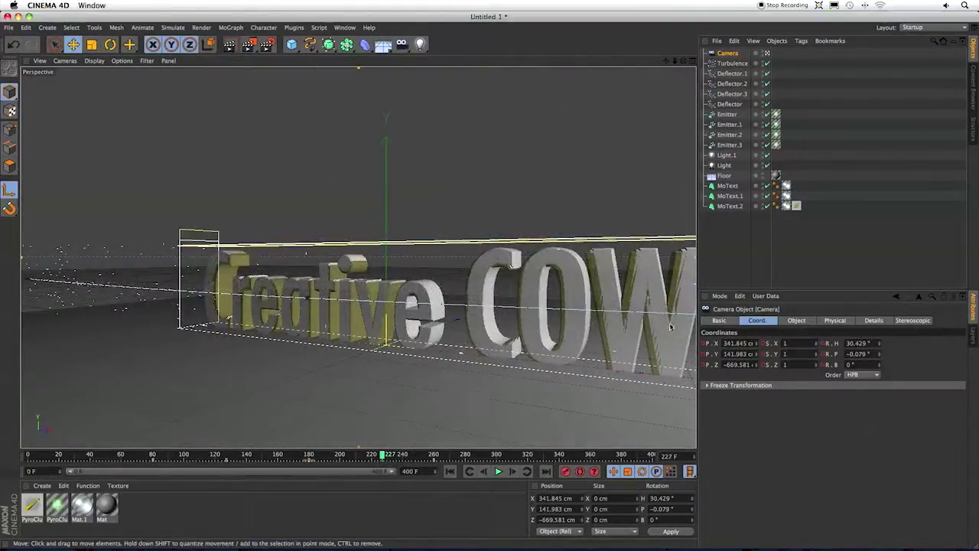
# Give the Camera a Target tag with MoText as its Target Object.
pyautogui.rightClick(729, 55)
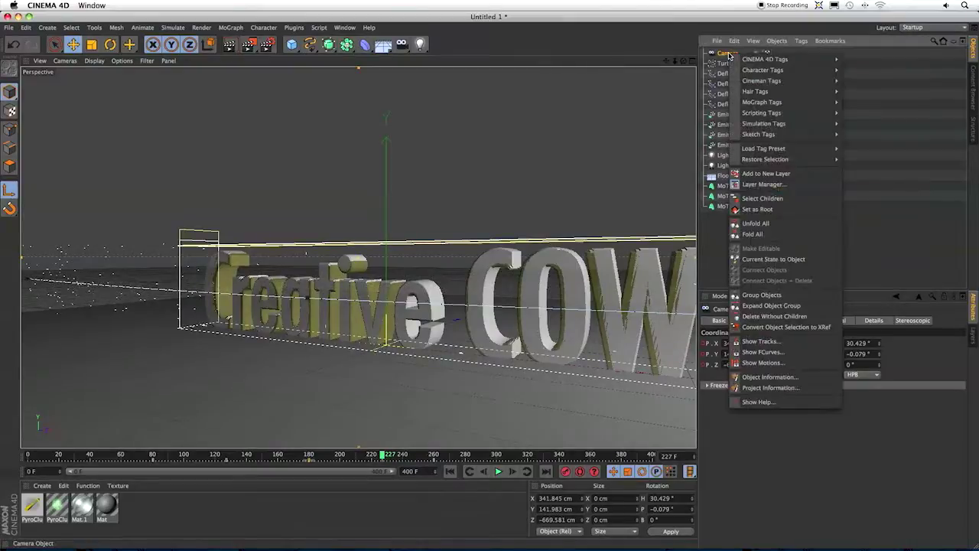
pyautogui.moveTo(789, 61)
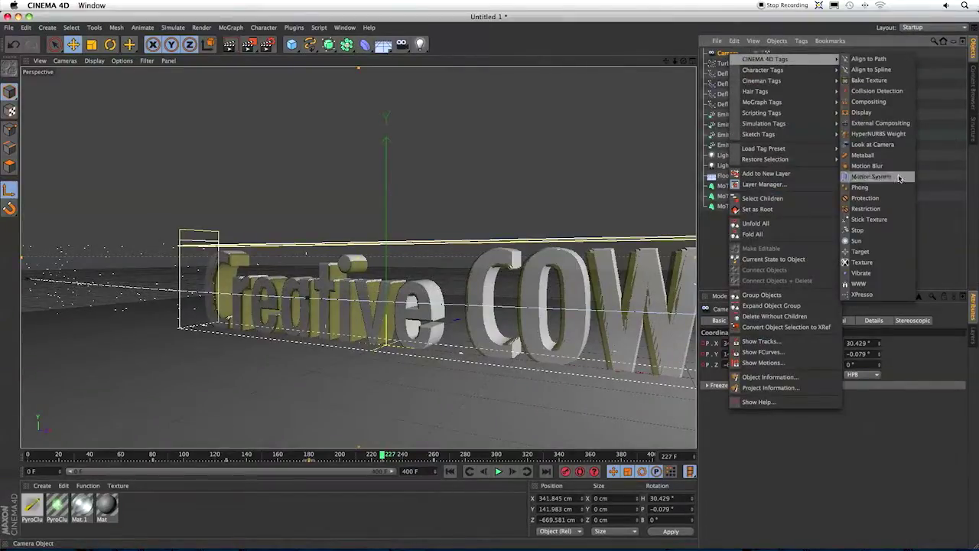
pyautogui.click(896, 253)
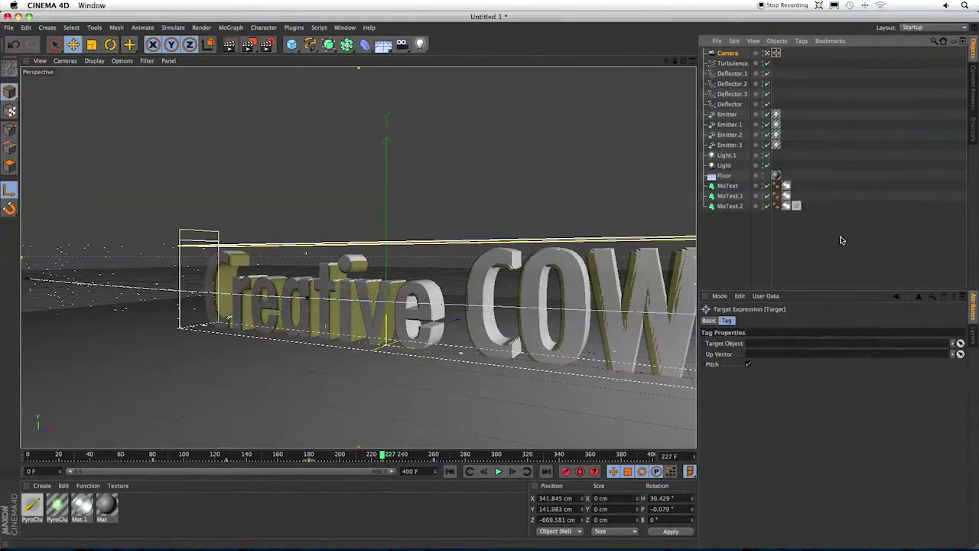
pyautogui.moveTo(724, 188); pyautogui.dragTo(781, 345)
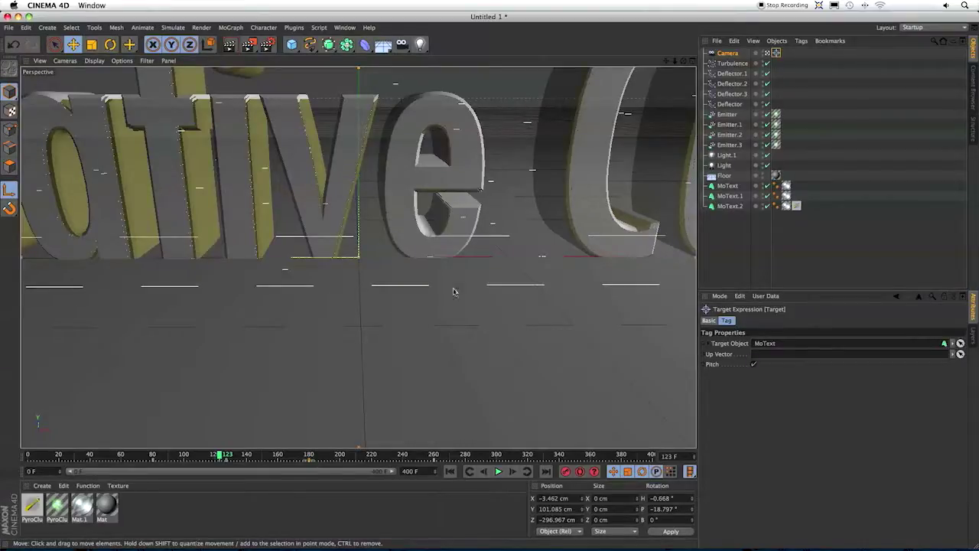
# Select MoText, MoText.1 and MoText.2 and convert them to editable objects.
pyautogui.click(725, 187)
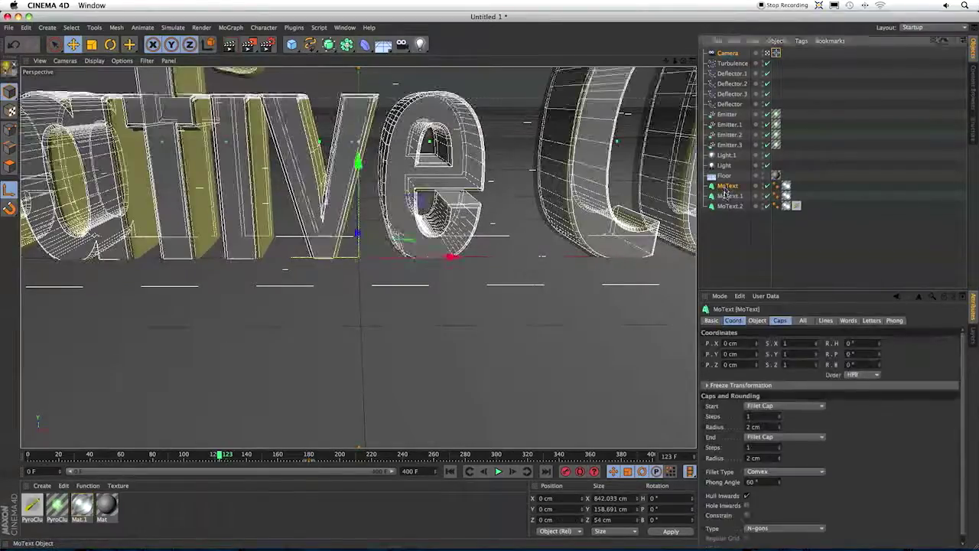
pyautogui.keyDown('shift'); pyautogui.click(729, 206); pyautogui.keyUp('shift')
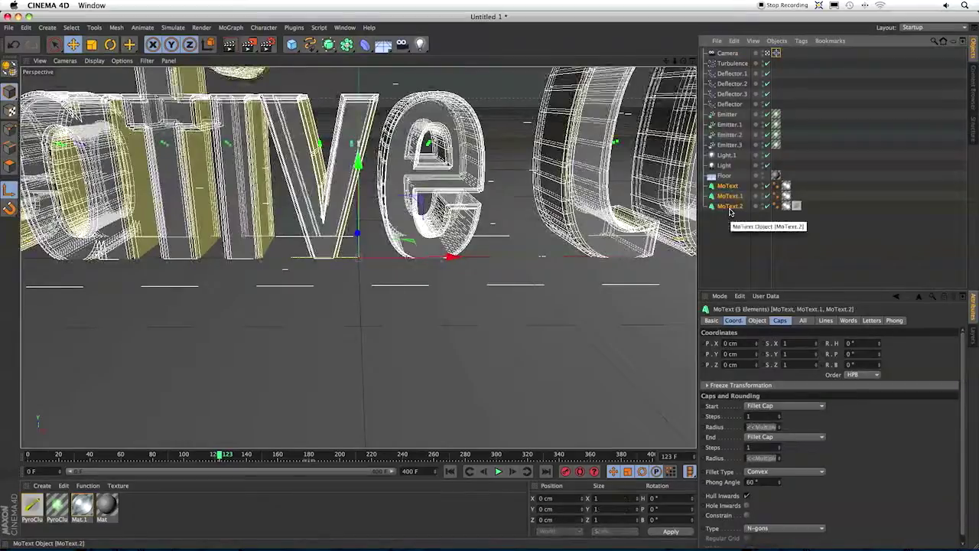
pyautogui.press('c')
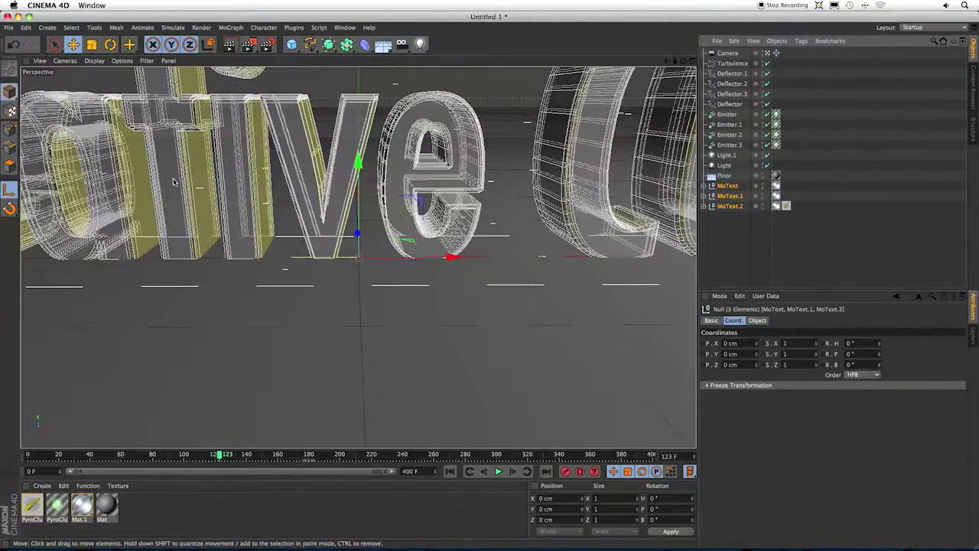
# Raise the text objects' axis higher up the lettering, then check the camera framing at frame 255.
pyautogui.click(8, 192)
pyautogui.moveTo(360, 176); pyautogui.dragTo(371, 88)
pyautogui.click(729, 241)
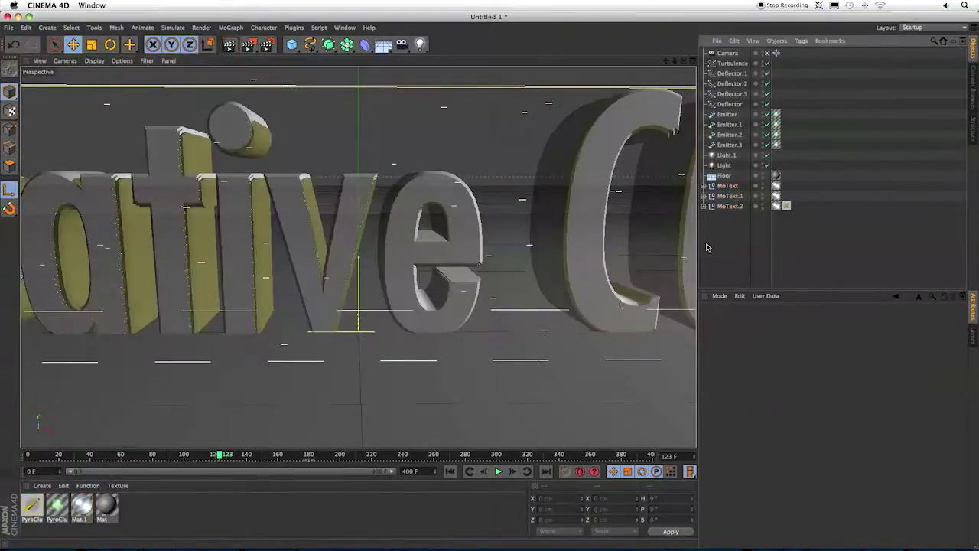
pyautogui.moveTo(223, 462); pyautogui.dragTo(431, 523)
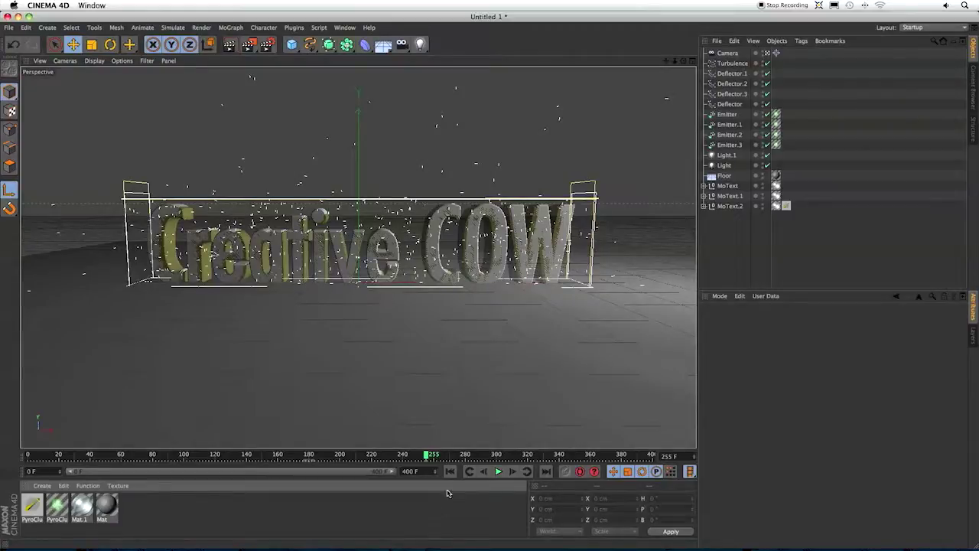
# Hide MoText and MoText.1 in the editor view and return the animation to frame 0.
pyautogui.doubleClick(763, 186)
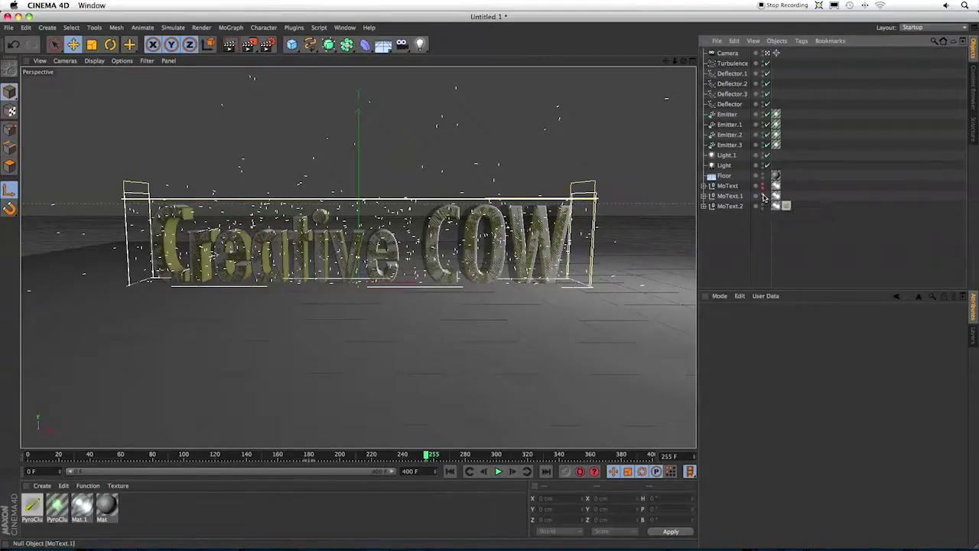
pyautogui.doubleClick(763, 196)
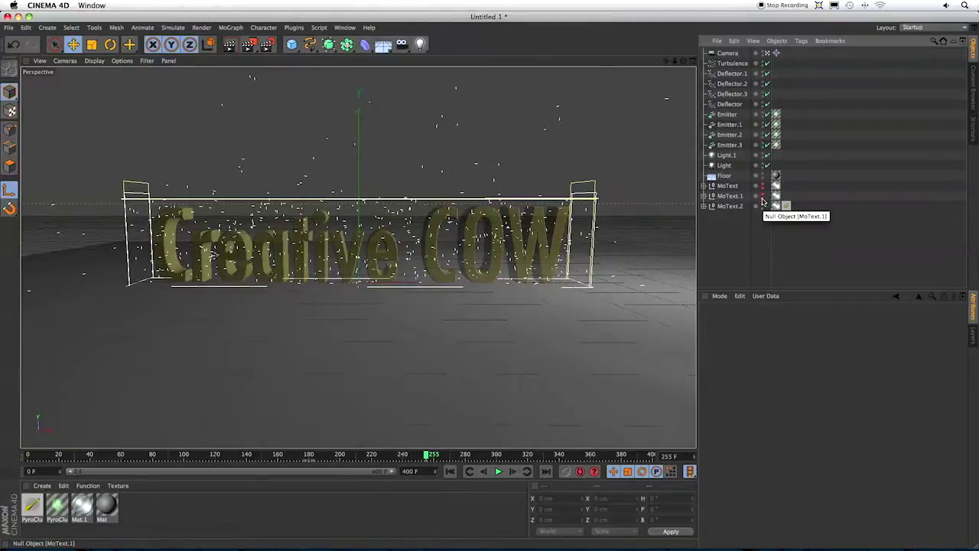
pyautogui.click(26, 455)
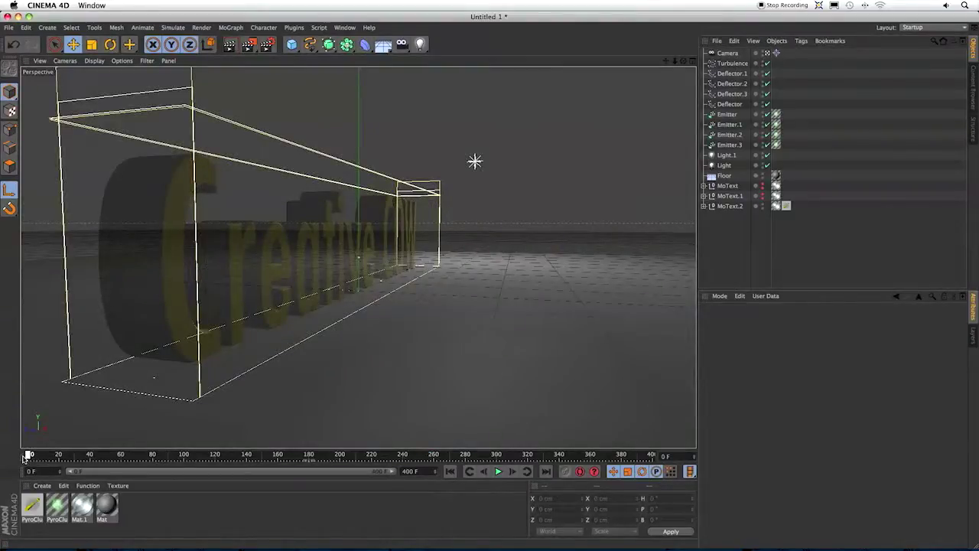
# Test-render the viewport around frame 105, then again at frame 272.
pyautogui.moveTo(26, 457); pyautogui.dragTo(261, 487)
pyautogui.hotkey('ctrl', 'r')
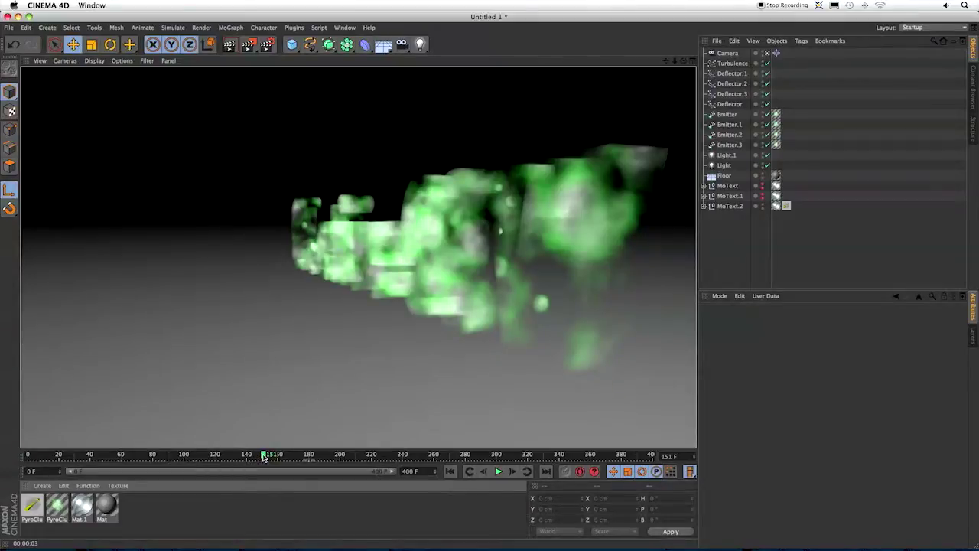
pyautogui.moveTo(263, 456); pyautogui.dragTo(453, 490)
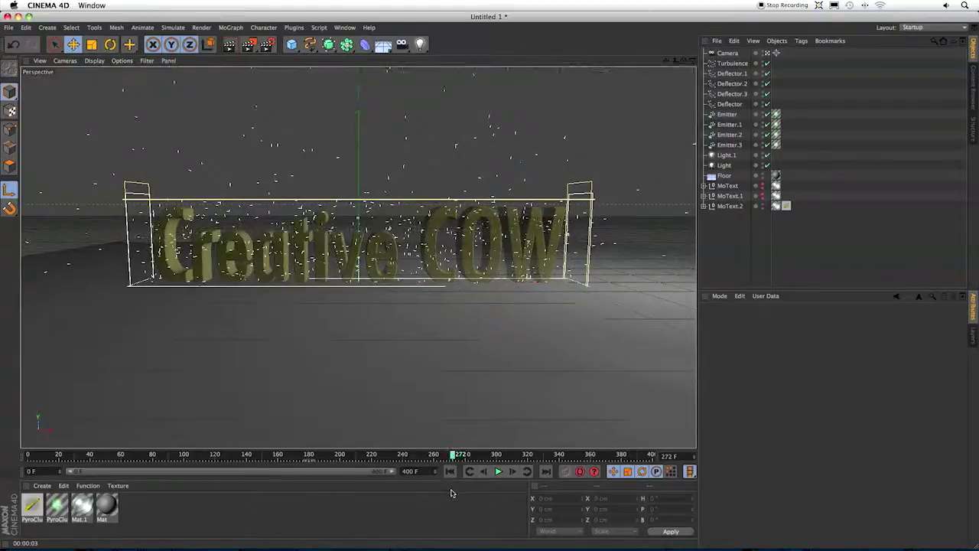
pyautogui.press('super+r')
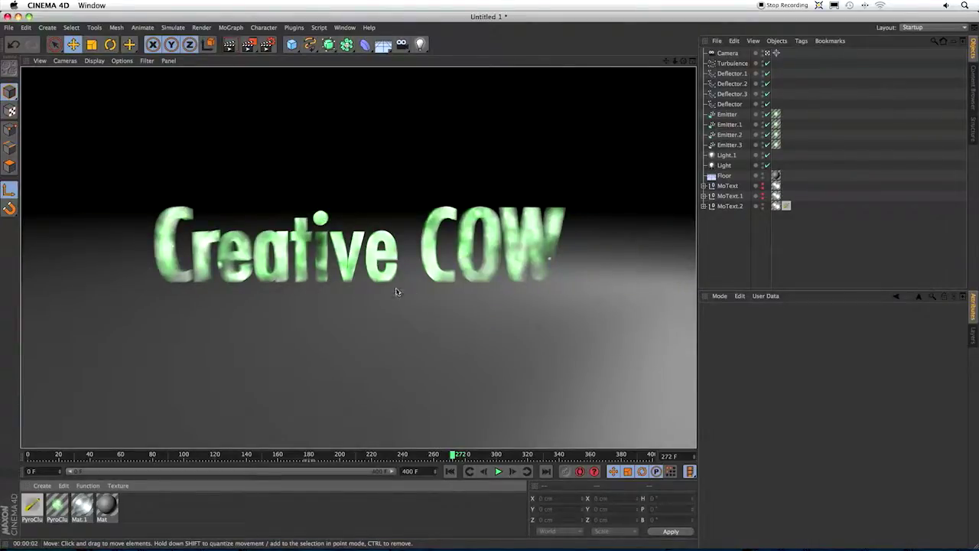
# Add an Ambient Occlusion effect to the render settings and close the window.
pyautogui.click(267, 45)
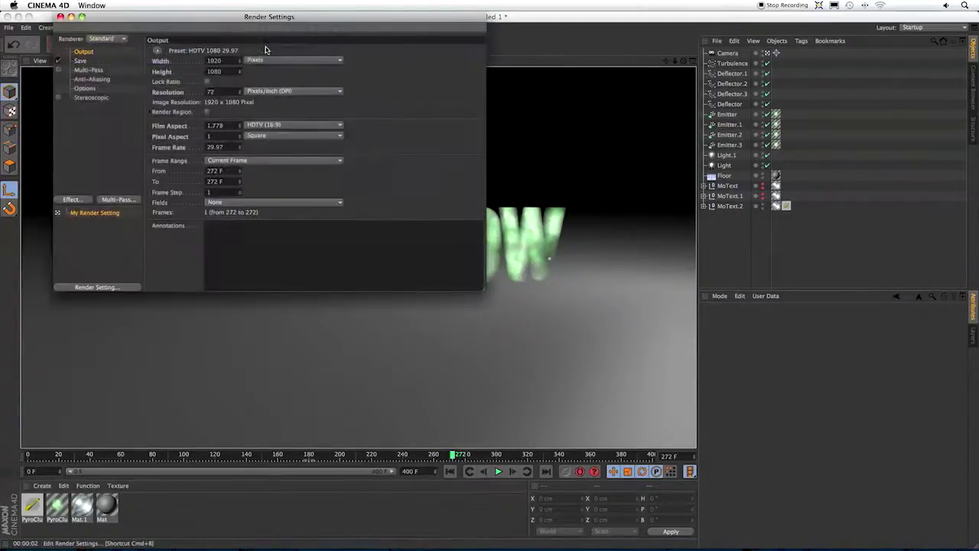
pyautogui.click(69, 198)
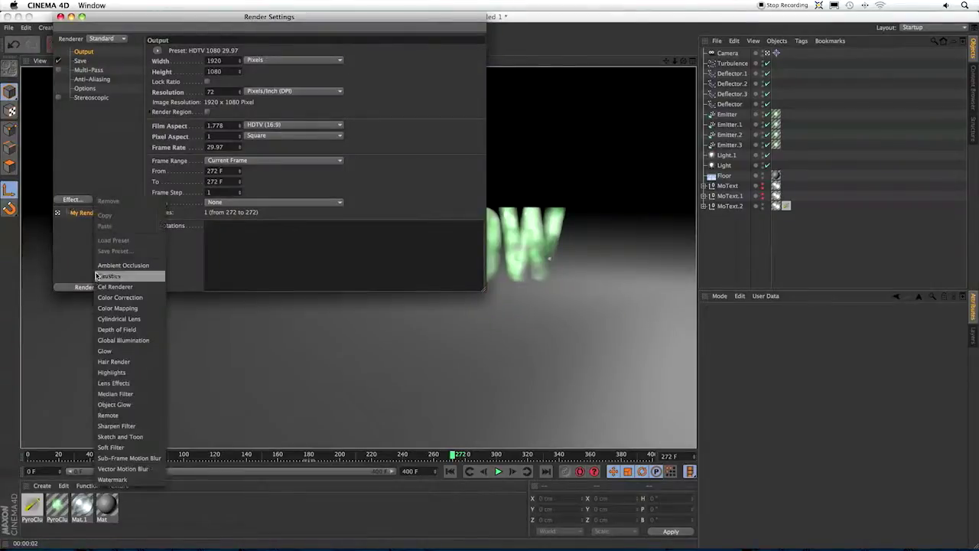
pyautogui.click(110, 267)
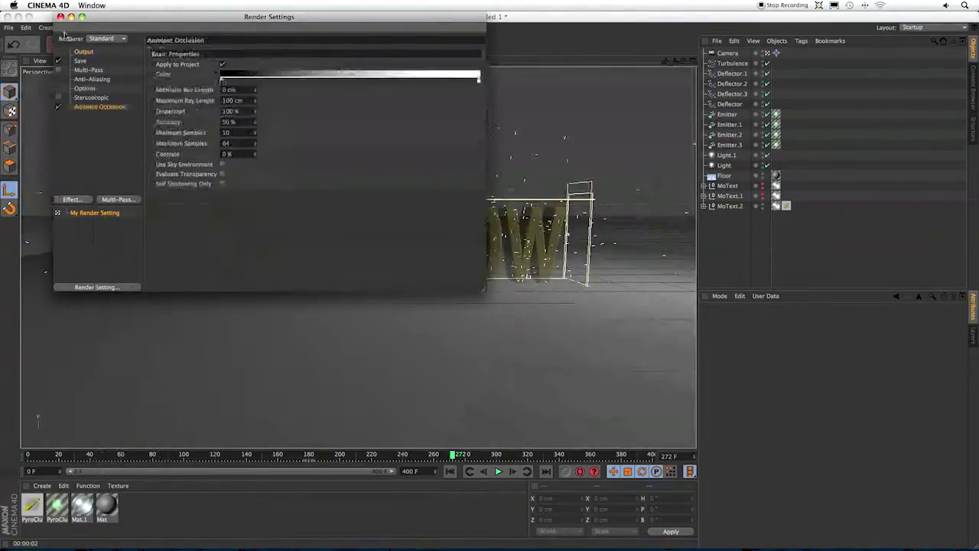
pyautogui.click(61, 17)
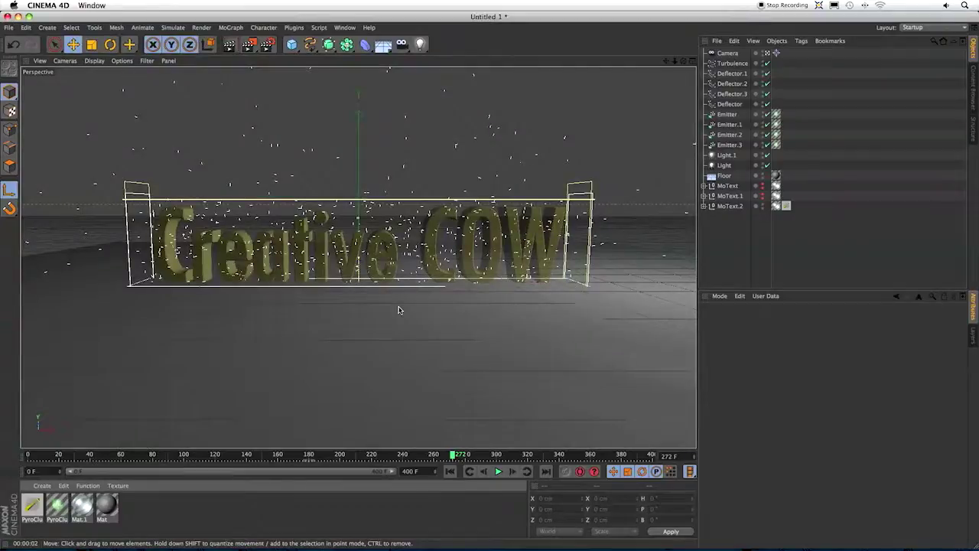
# Re-render frame 272 in the viewport with ambient occlusion applied.
pyautogui.hotkey('ctrl', 'r')
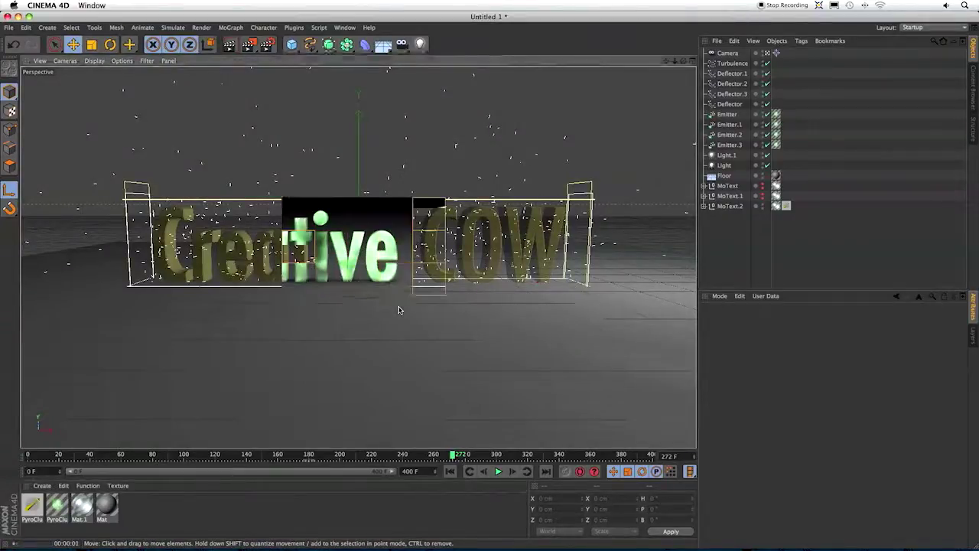